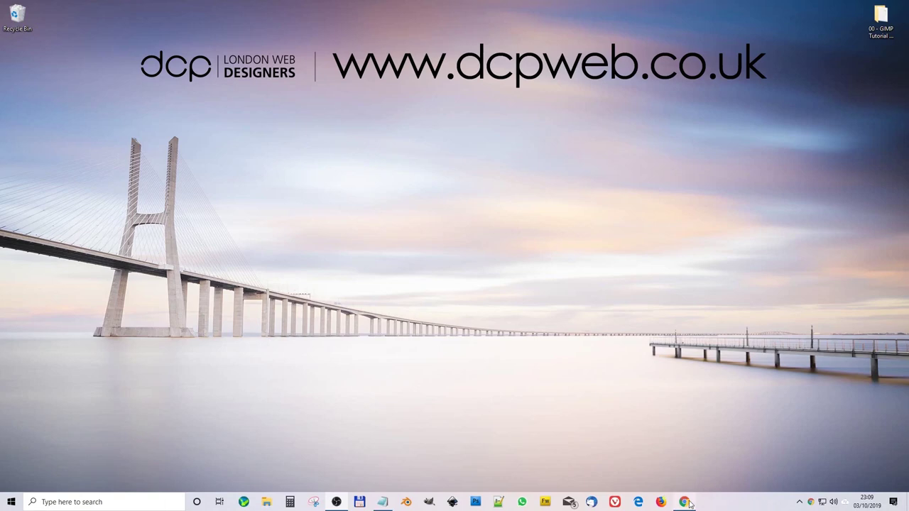
# In Chrome, open pixabay.com/photos/girl-quieter-silence-emotions-1076998/ and download the photo at 3084×2940
pyautogui.click(686, 502)
pyautogui.write('https://pixabay.com/photos/girl-quieter-silence-emotions-1076998/')
pyautogui.press('Return')
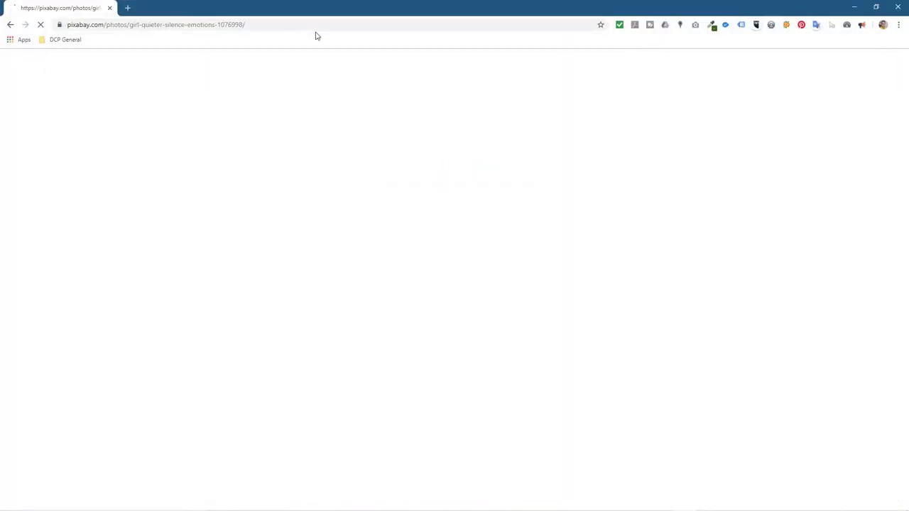
pyautogui.click(675, 261)
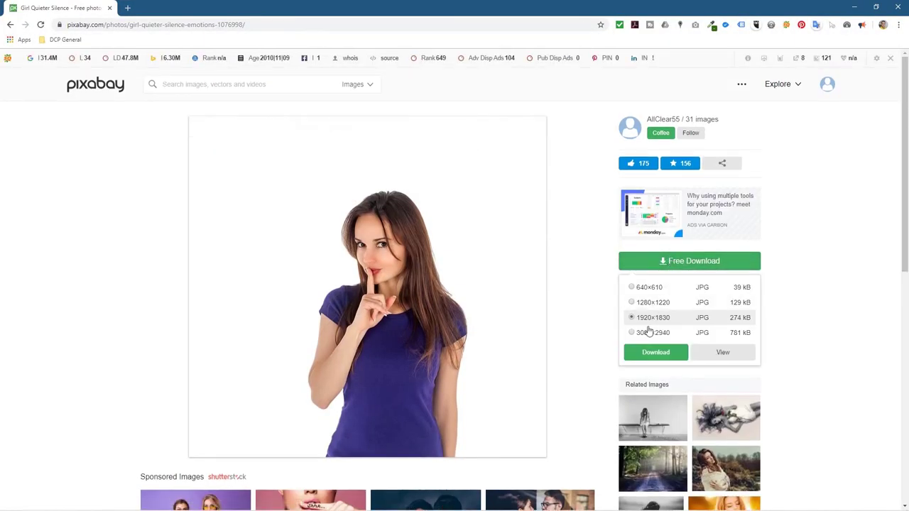
pyautogui.click(646, 334)
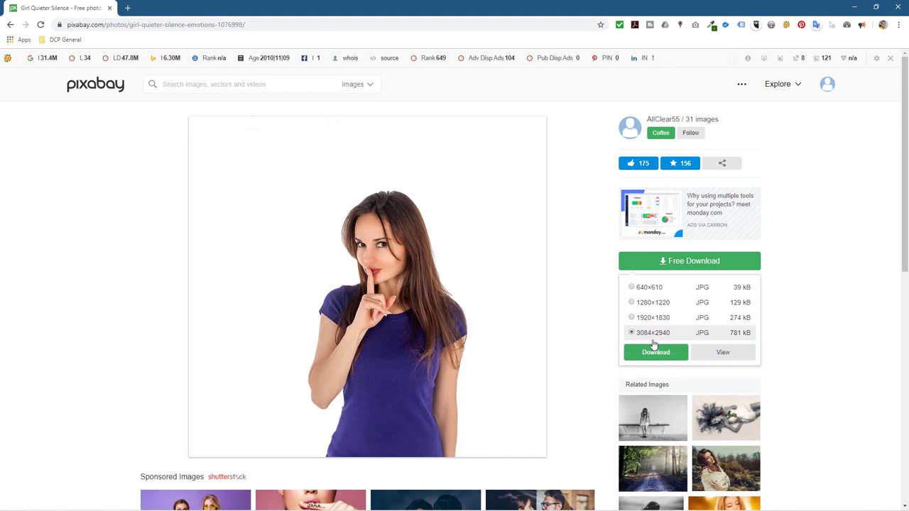
pyautogui.click(655, 353)
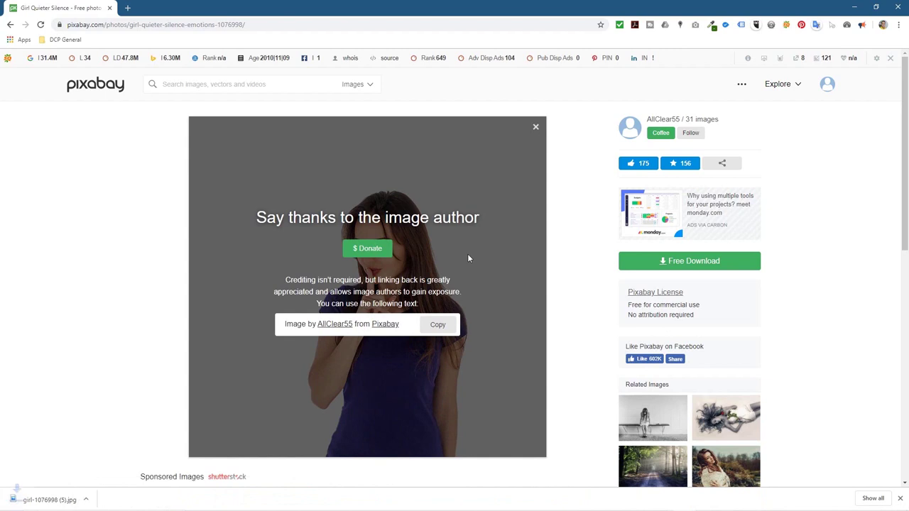
pyautogui.moveTo(828, 86)
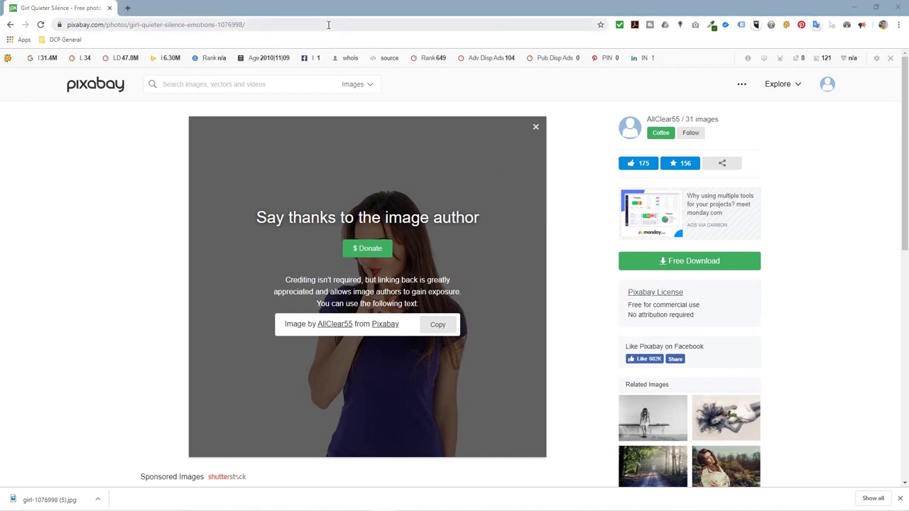
# Open pixabay.com/photos/landscape-mountain-fog-sunset-sky-4436636/ and download the photo at its largest size, 7087×4724
pyautogui.click(329, 25)
pyautogui.write('https://pixabay.com/photos/landscape-mountain-fog-sunset-sky-4436636/')
pyautogui.press('Return')
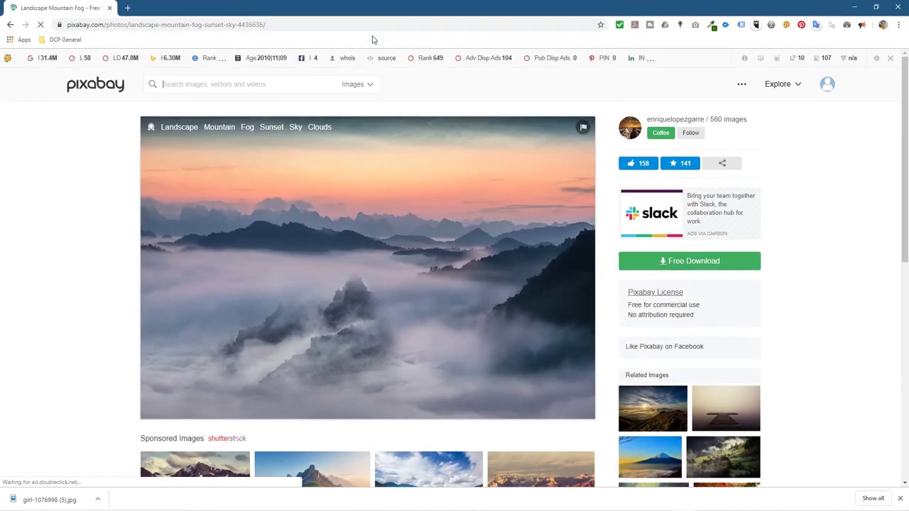
pyautogui.click(664, 262)
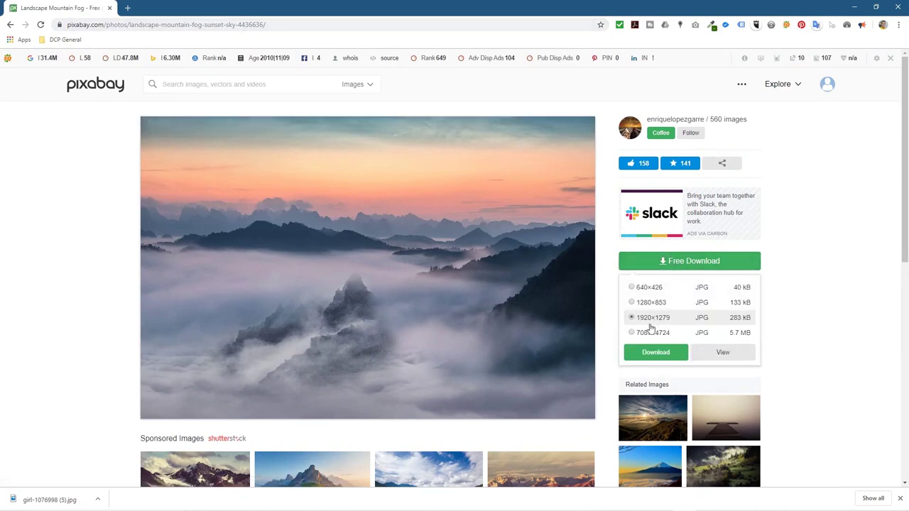
pyautogui.click(650, 332)
pyautogui.click(657, 353)
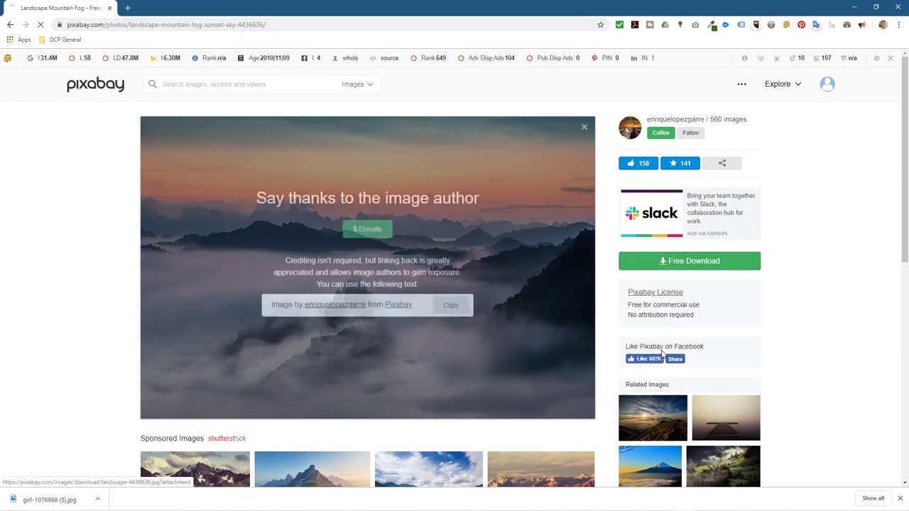
# Put both downloaded photos into the desktop folder "00 - GIMP Tutorial - Double Exposure Effect - sample" and minimise the browser
pyautogui.moveTo(557, 5); pyautogui.dragTo(314, 11)
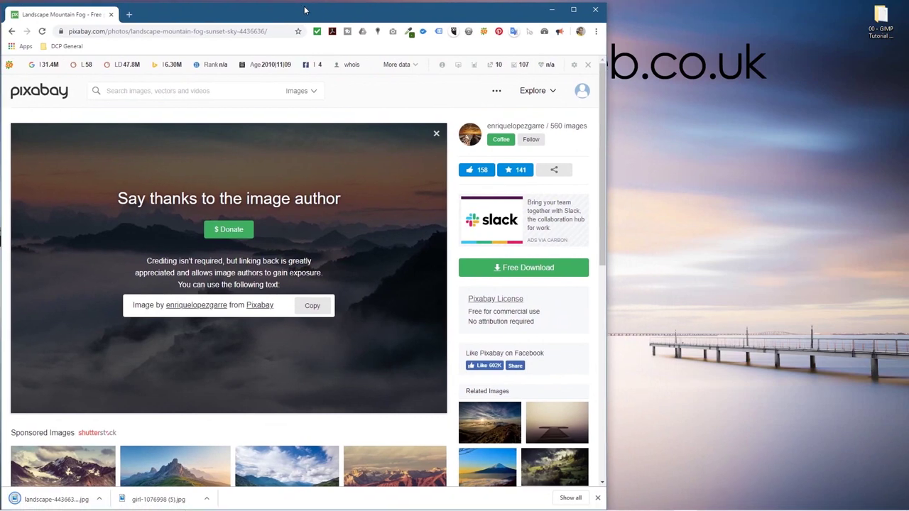
pyautogui.doubleClick(881, 21)
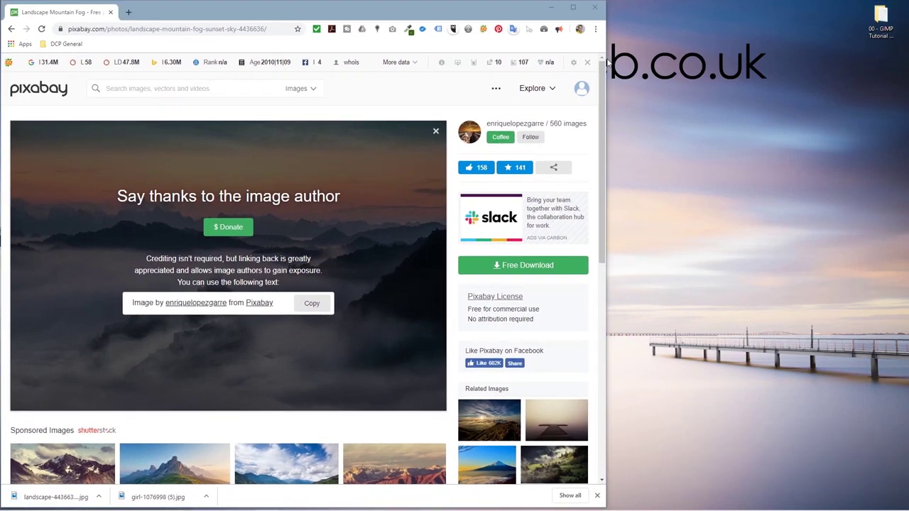
pyautogui.moveTo(646, 47); pyautogui.dragTo(747, 40)
pyautogui.moveTo(145, 507); pyautogui.dragTo(625, 213)
pyautogui.moveTo(56, 497); pyautogui.dragTo(622, 256)
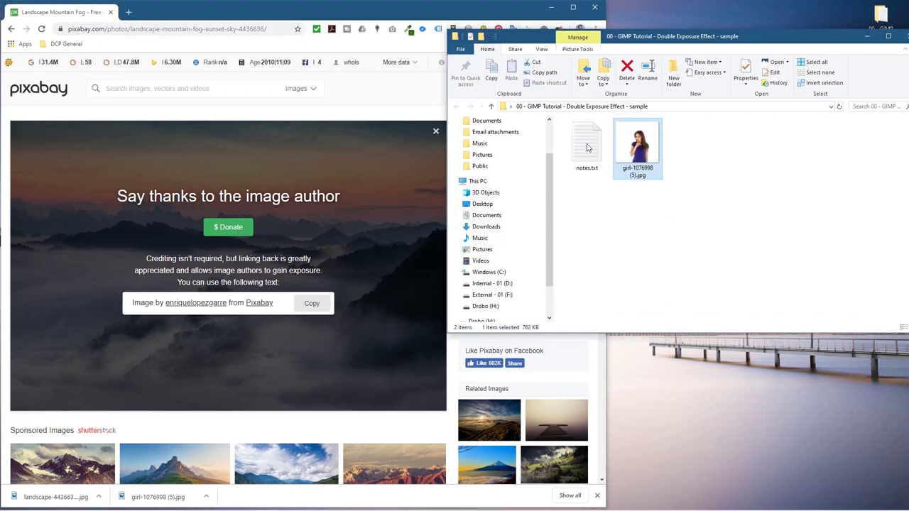
pyautogui.click(551, 7)
# Launch GIMP and begin a new image 1920 px wide and 1080 px high
pyautogui.click(429, 502)
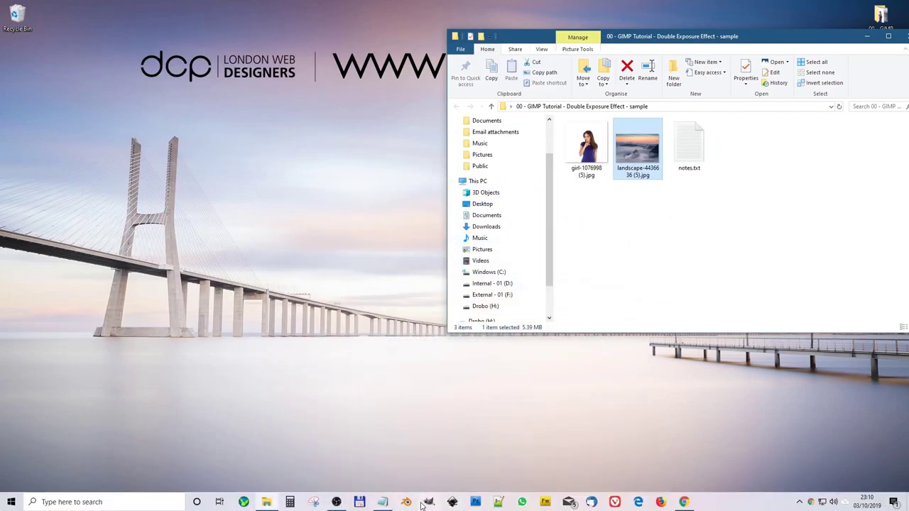
pyautogui.moveTo(704, 43); pyautogui.dragTo(613, 64)
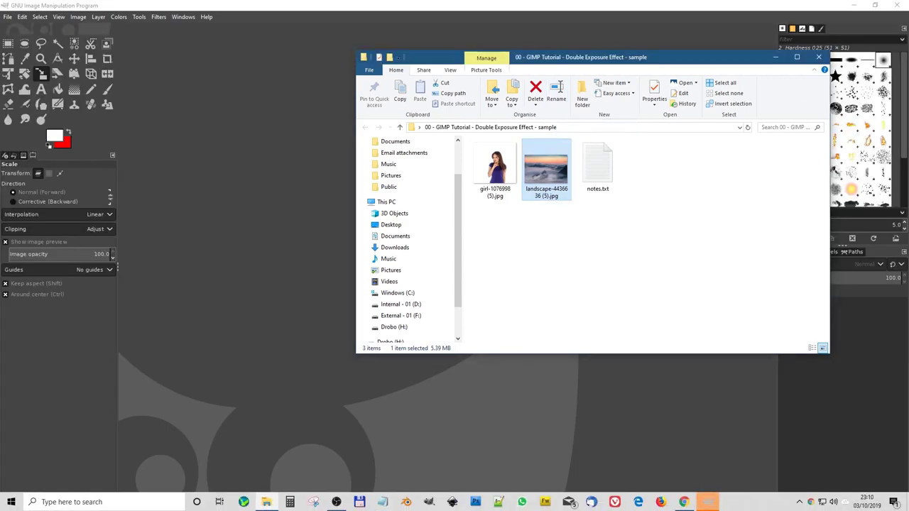
pyautogui.click(8, 16)
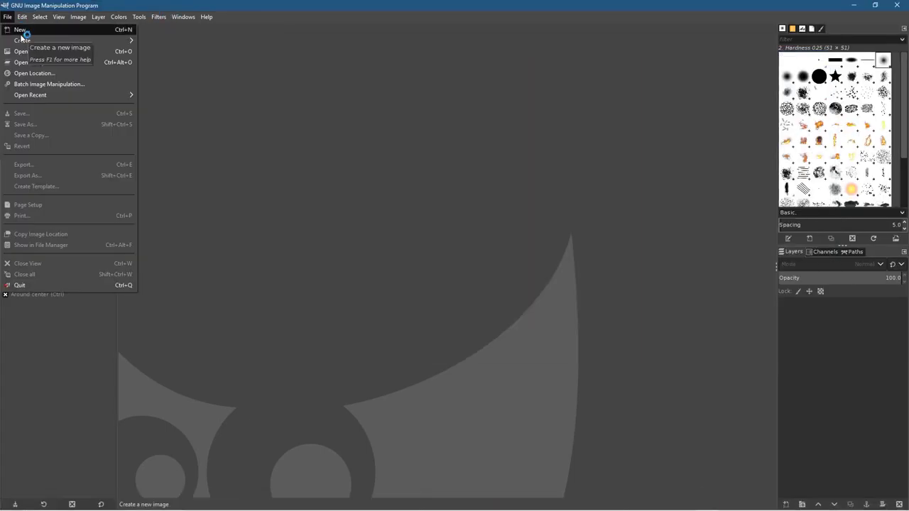
pyautogui.click(21, 29)
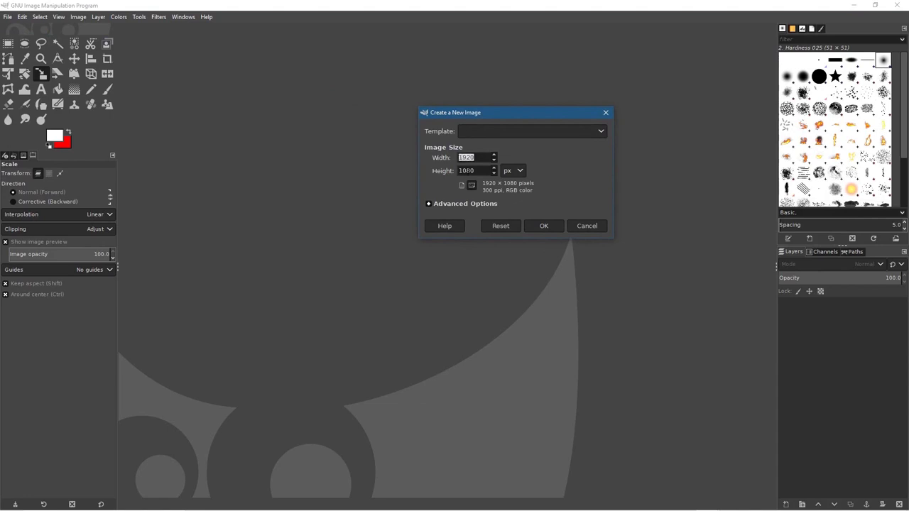
pyautogui.press('Tab')
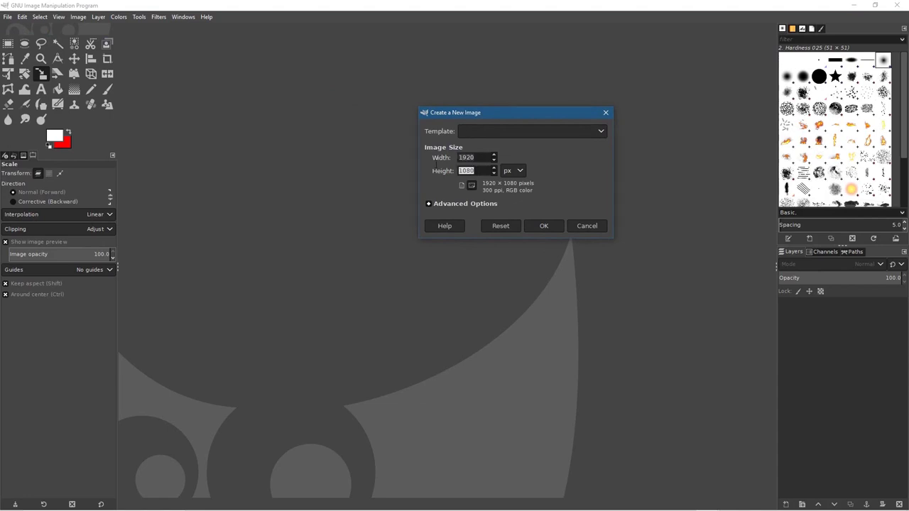
# Set the new image's X and Y resolution to 72 pixels/in, fill it with Transparency and create it
pyautogui.click(464, 204)
pyautogui.press('Tab')
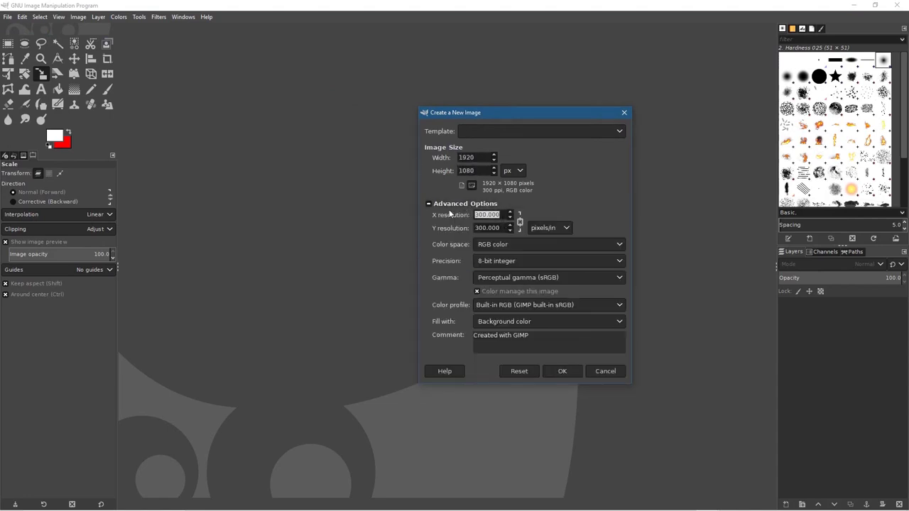
pyautogui.write('72')
pyautogui.click(493, 228)
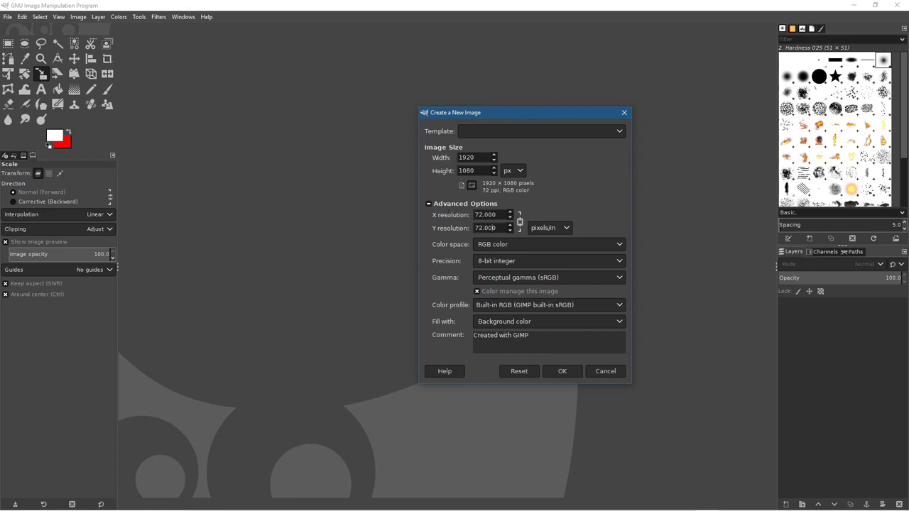
pyautogui.click(504, 322)
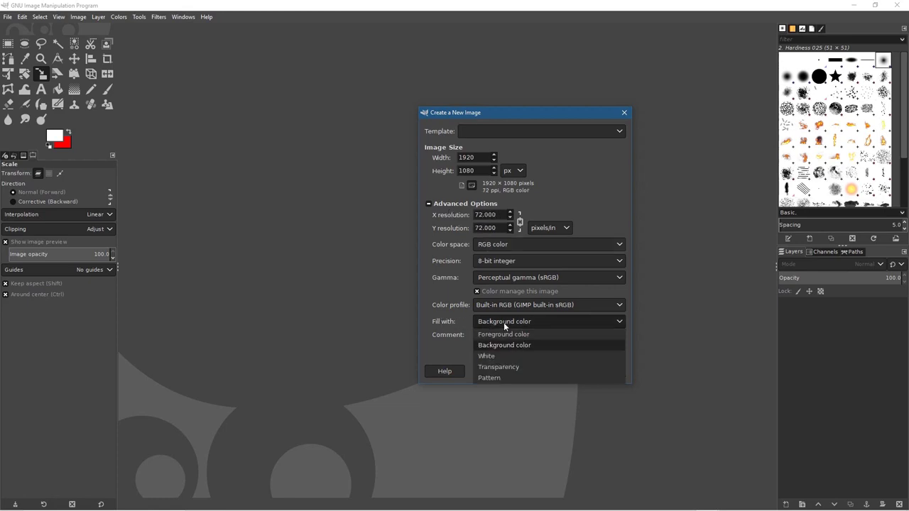
pyautogui.click(507, 365)
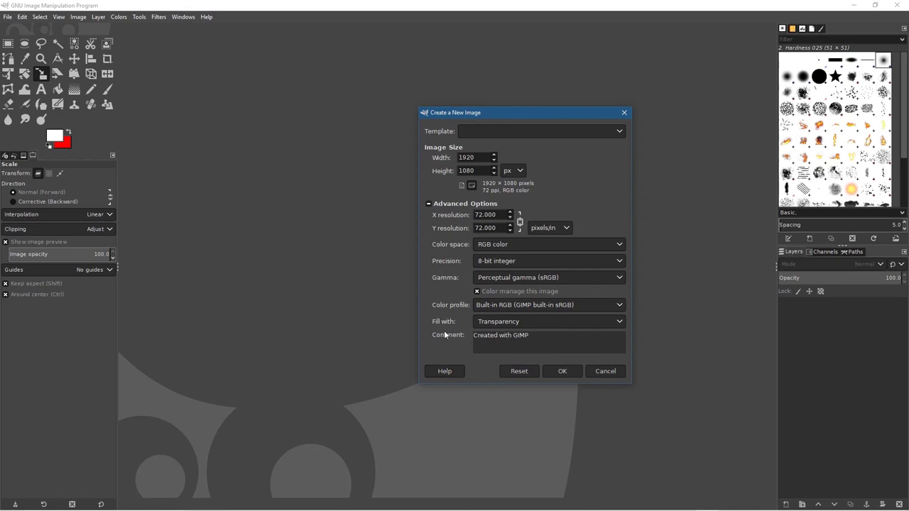
pyautogui.click(562, 371)
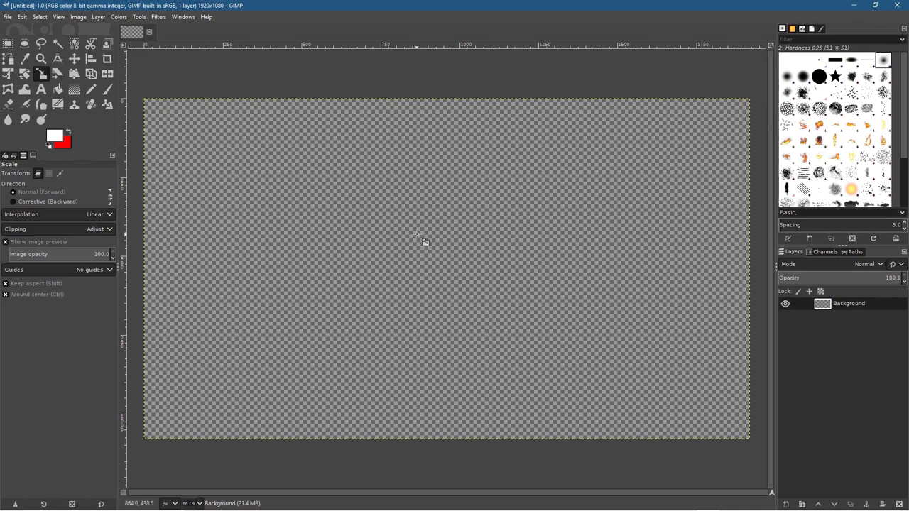
# Add the landscape photo from the sample folder to the canvas as a new layer, with its whole boundary in view
pyautogui.hotkey('alt', 'Tab')
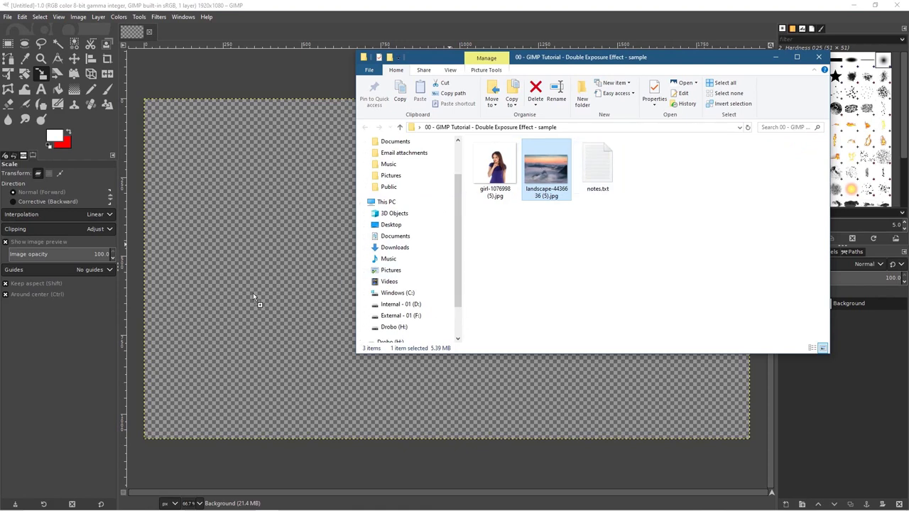
pyautogui.moveTo(252, 291); pyautogui.dragTo(253, 291)
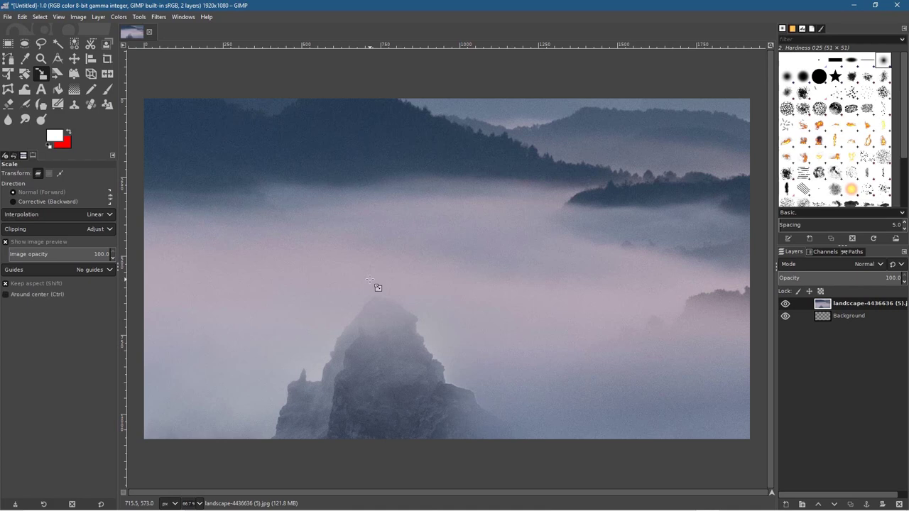
pyautogui.keyDown('ctrl'); pyautogui.scroll(-5, 370, 279); pyautogui.keyUp('ctrl')
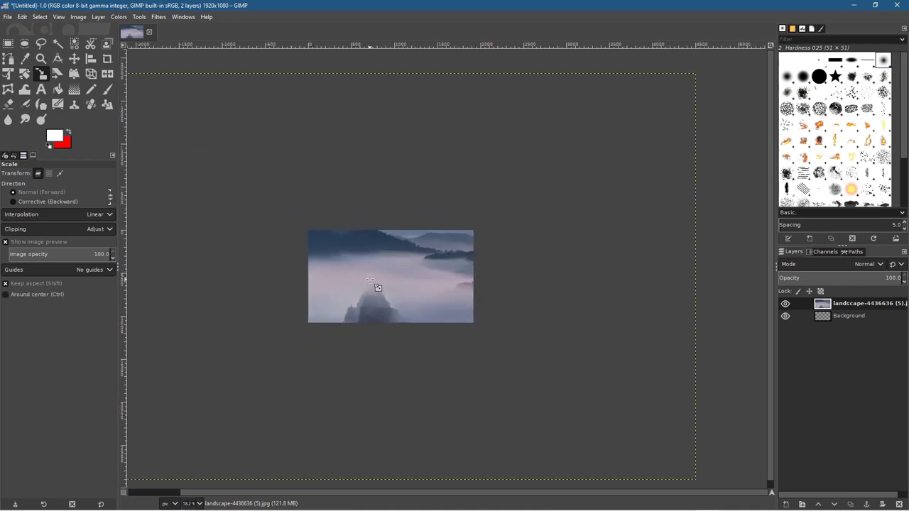
pyautogui.moveTo(369, 279); pyautogui.dragTo(438, 267)
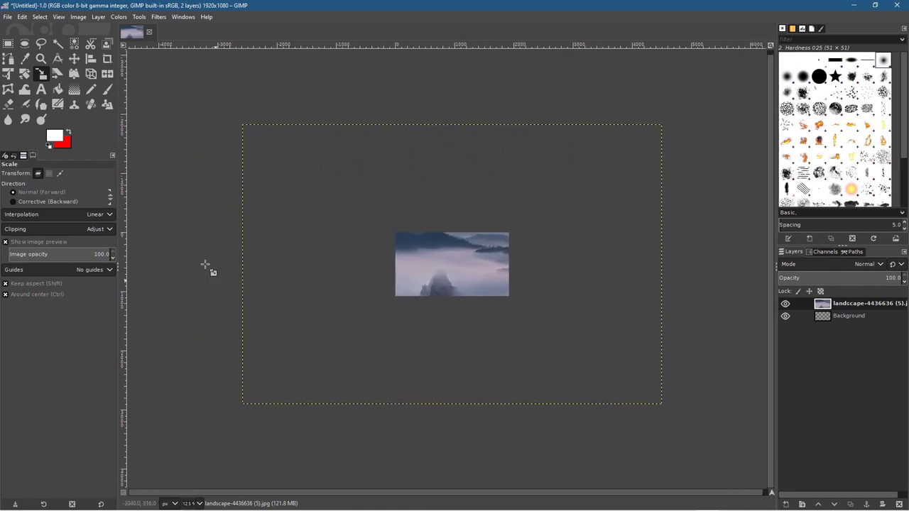
pyautogui.moveTo(461, 211); pyautogui.dragTo(464, 213)
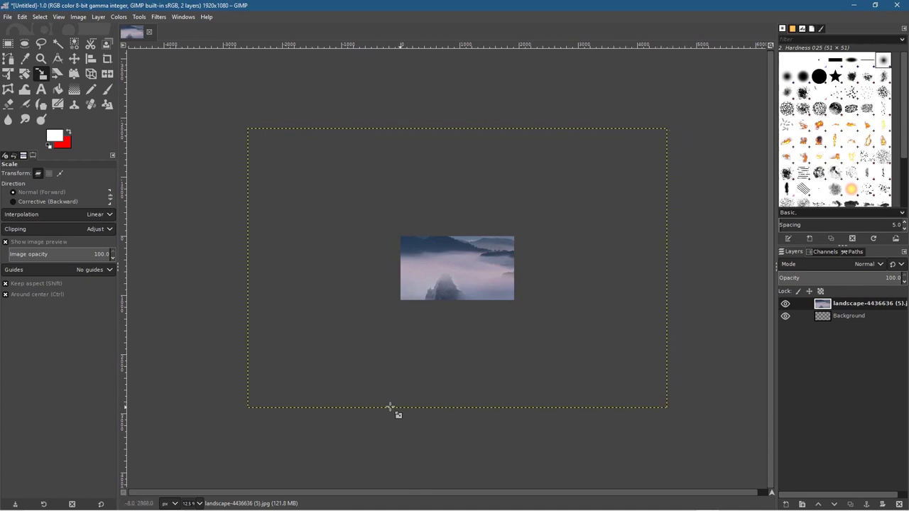
# Start scaling the landscape layer and set its opacity to 50 so the canvas area shows through
pyautogui.click(840, 304)
pyautogui.click(881, 277)
pyautogui.moveTo(880, 278); pyautogui.dragTo(861, 277)
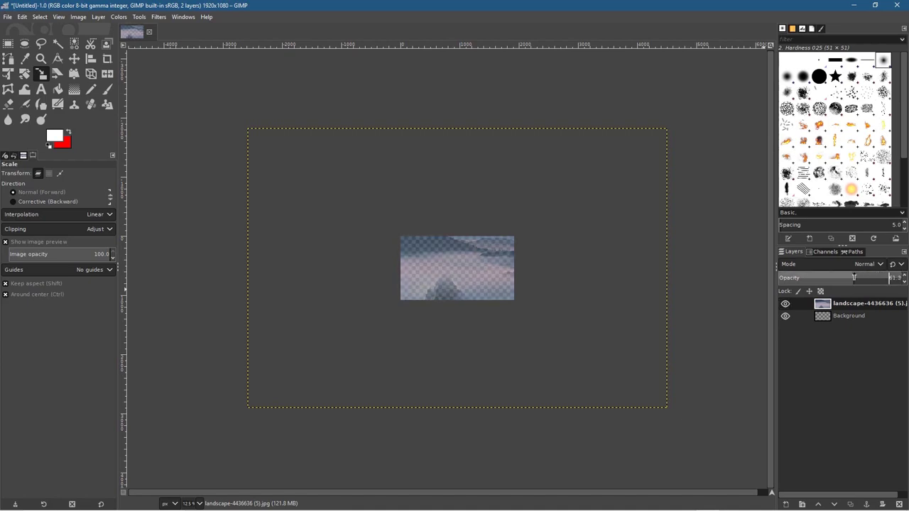
pyautogui.moveTo(848, 278); pyautogui.dragTo(843, 278)
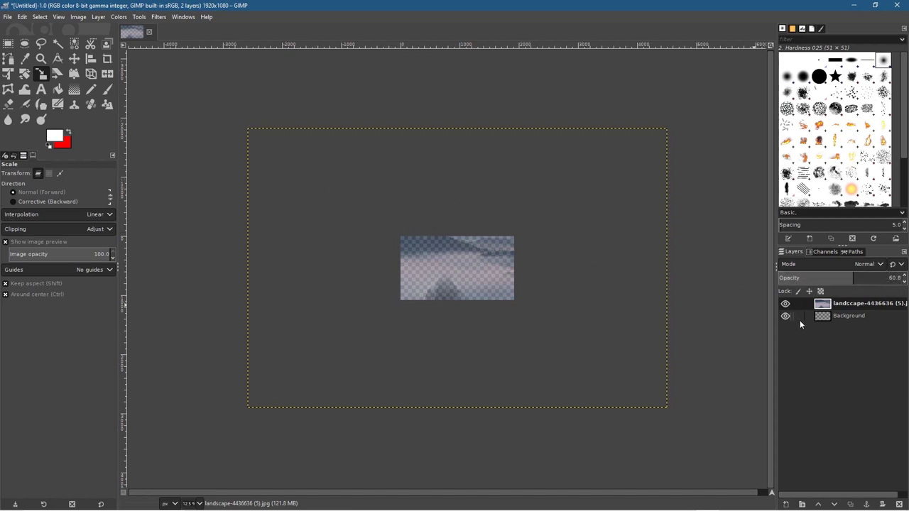
pyautogui.click(310, 175)
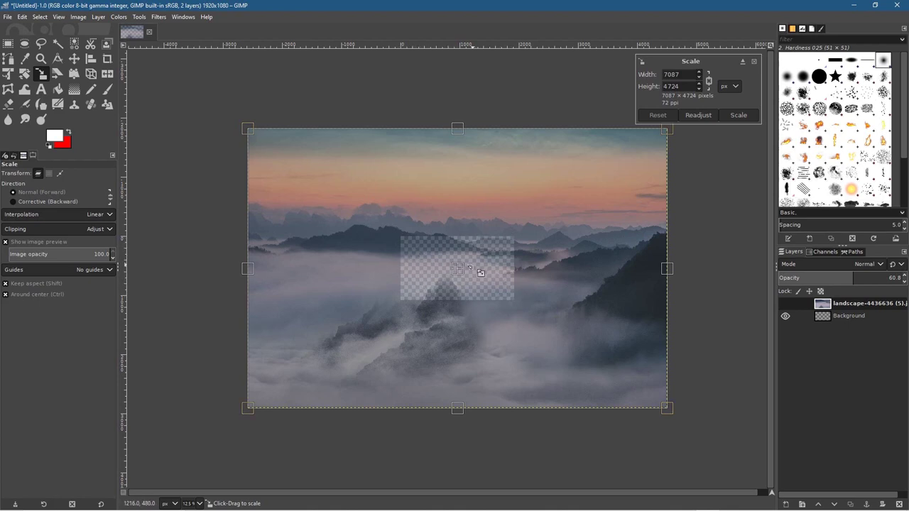
pyautogui.moveTo(852, 277); pyautogui.dragTo(275, 280)
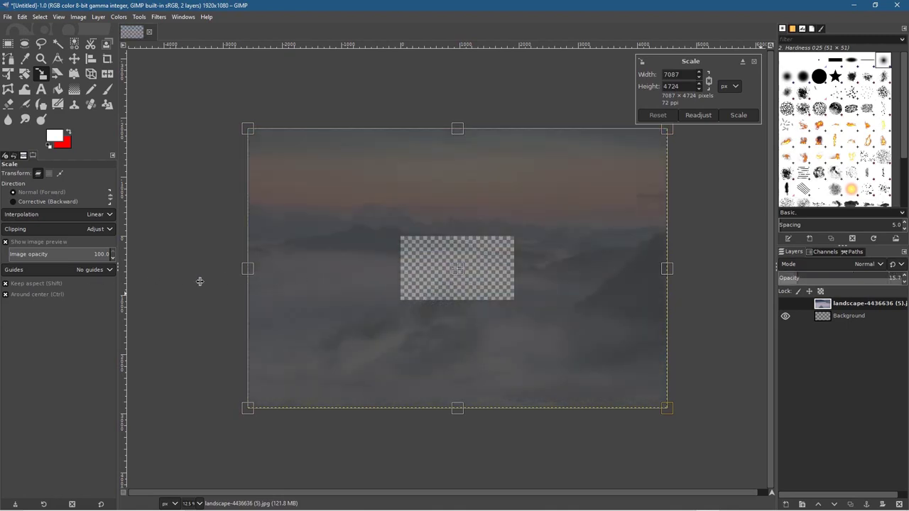
pyautogui.moveTo(200, 281); pyautogui.dragTo(134, 282)
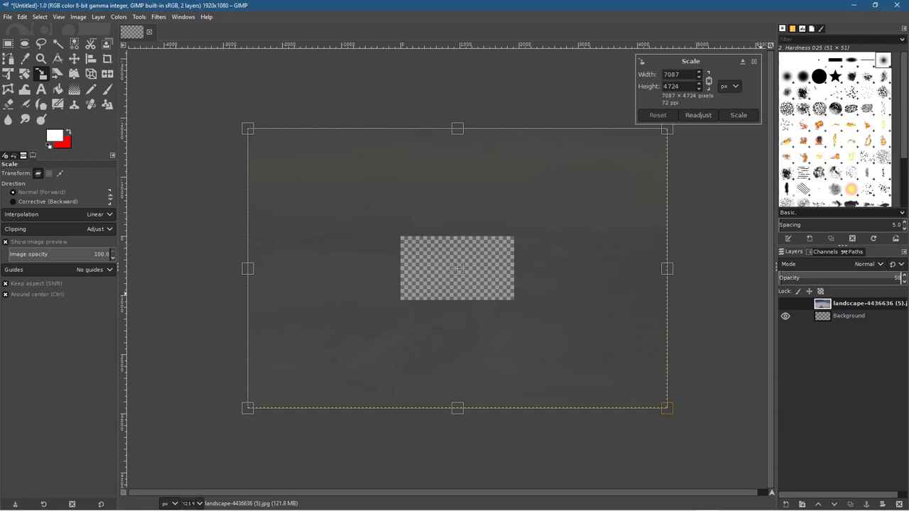
pyautogui.press('Return')
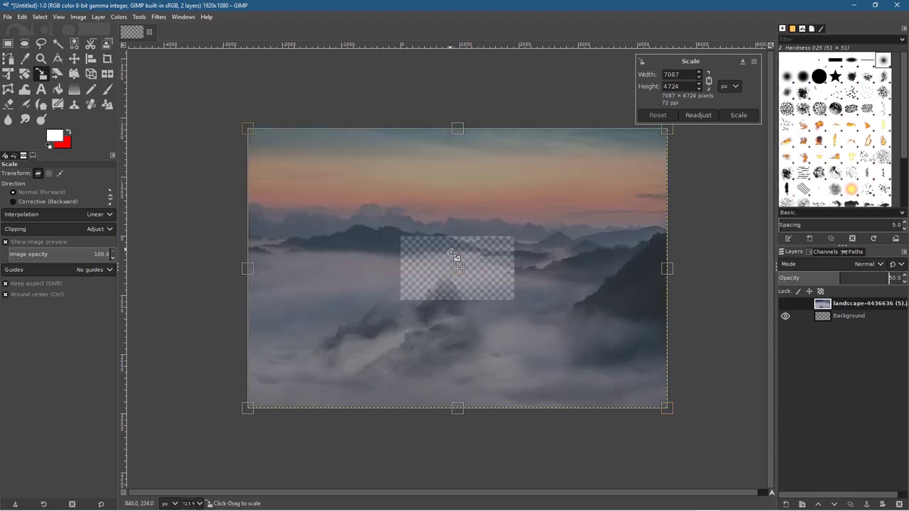
# Scale the landscape layer proportionally about its centre to about 2789 × 1859 px and apply the transformation
pyautogui.moveTo(248, 130); pyautogui.dragTo(546, 236)
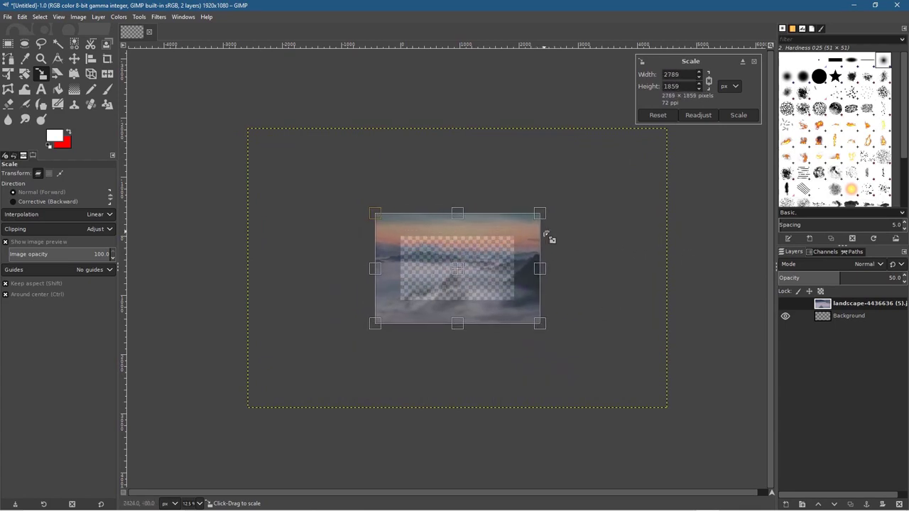
pyautogui.scroll(3, 497, 273)
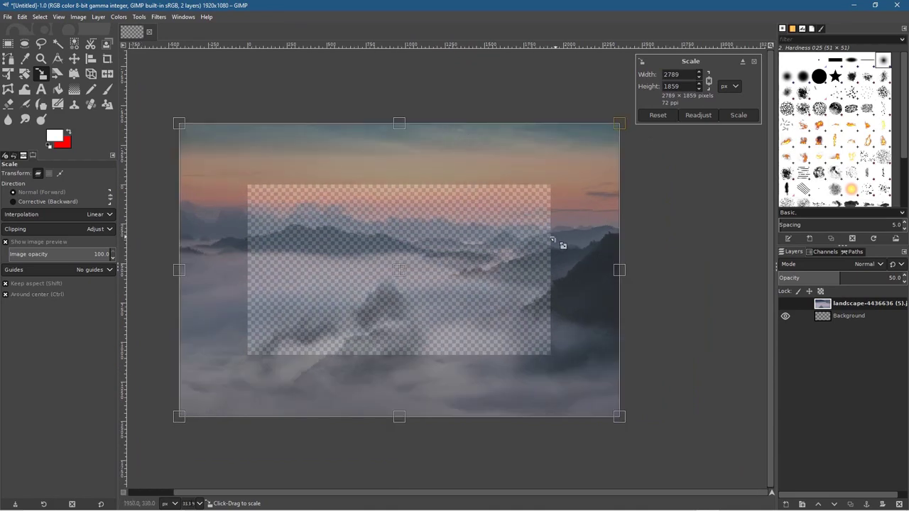
pyautogui.click(738, 115)
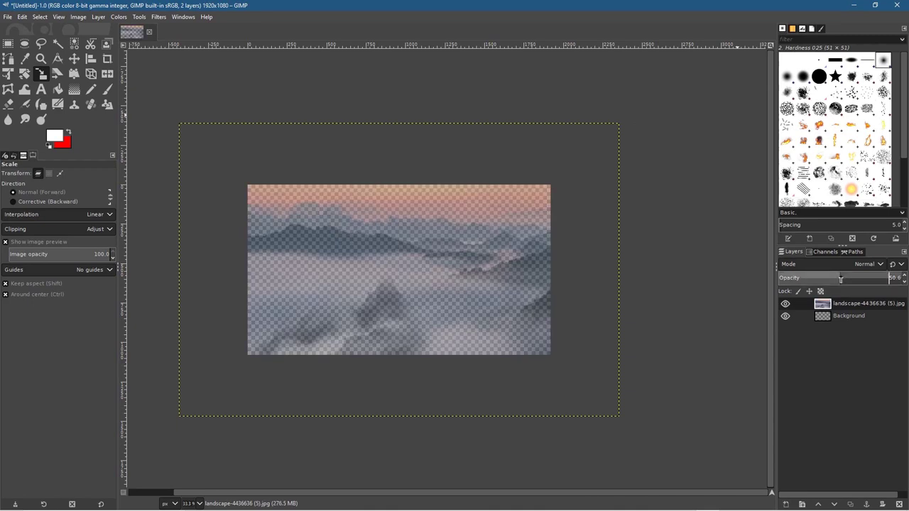
# Restore the landscape layer's opacity to 100 and add the girl photo from the sample folder as a new layer above it
pyautogui.moveTo(846, 278); pyautogui.dragTo(902, 278)
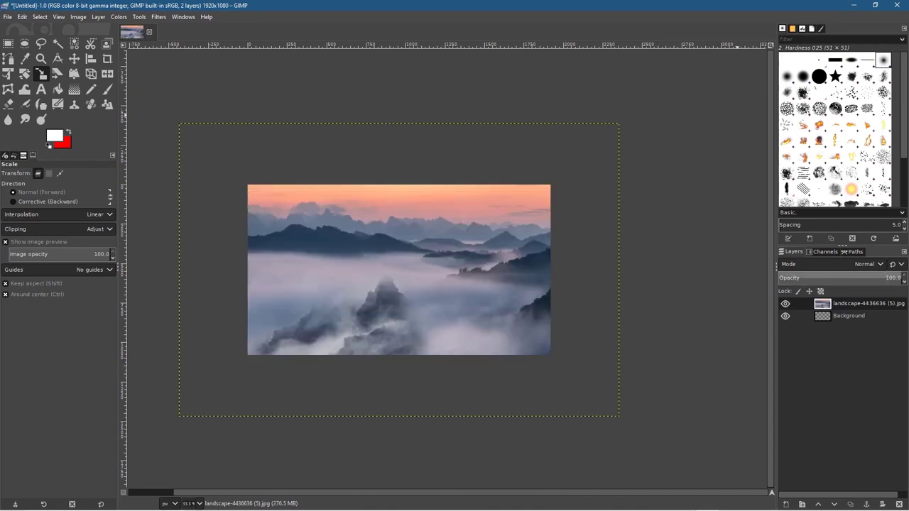
pyautogui.moveTo(457, 257); pyautogui.dragTo(497, 251)
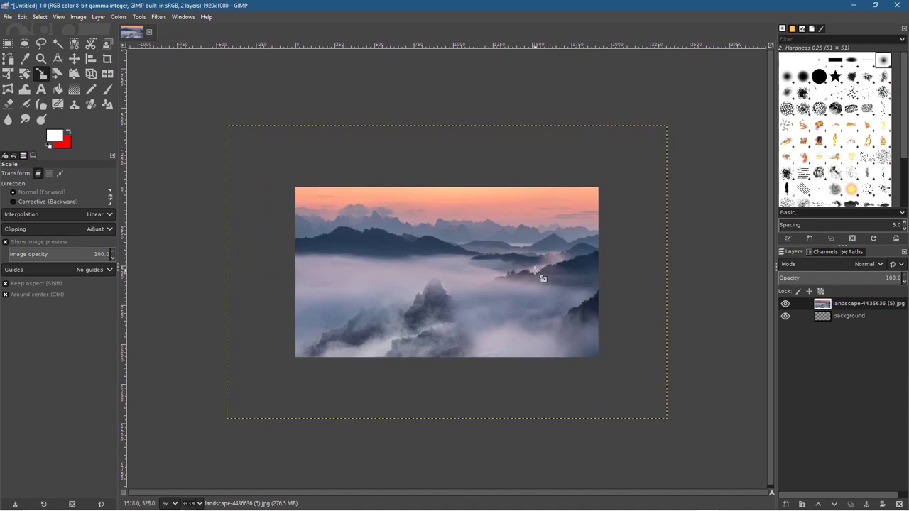
pyautogui.hotkey('alt', 'Tab')
pyautogui.moveTo(495, 170); pyautogui.dragTo(313, 283)
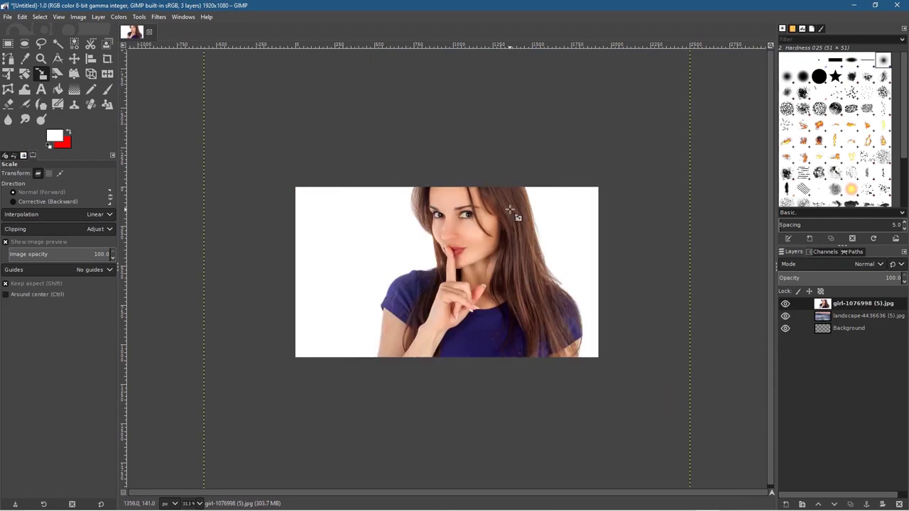
pyautogui.scroll(-1, 510, 210)
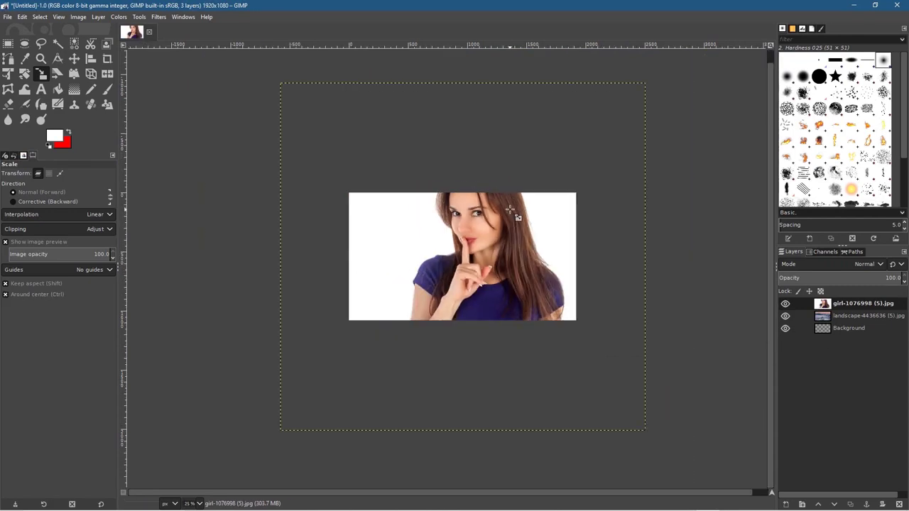
# Scale the girl layer proportionally about its centre to about 1140 × 1087 px at reduced opacity, and restore its opacity to 100
pyautogui.click(854, 278)
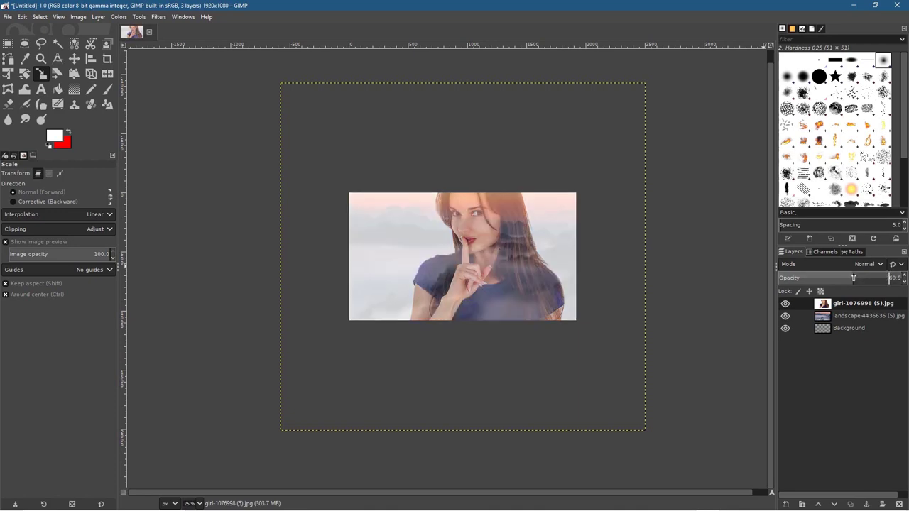
pyautogui.click(383, 126)
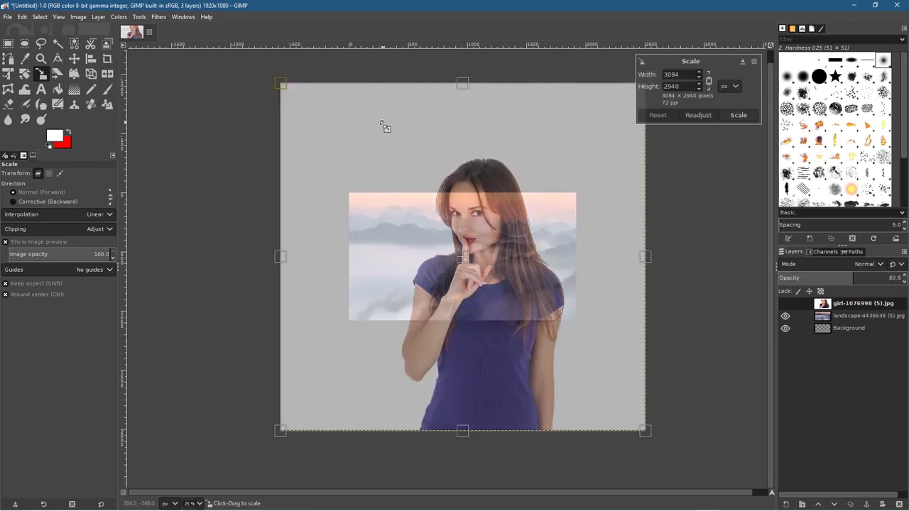
pyautogui.moveTo(279, 80); pyautogui.dragTo(593, 217)
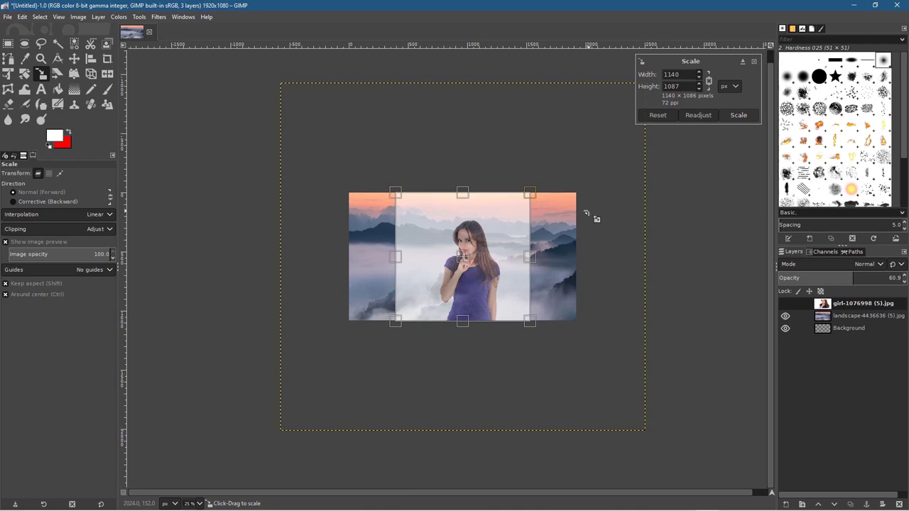
pyautogui.click(739, 116)
pyautogui.moveTo(860, 278); pyautogui.dragTo(904, 277)
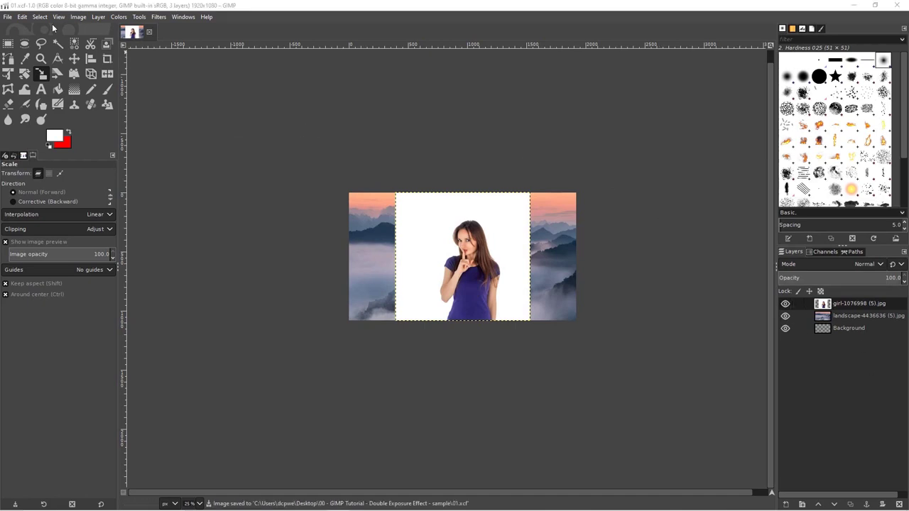
# Save the image as 01.xcf in the double exposure sample folder, replacing the existing file
pyautogui.click(8, 17)
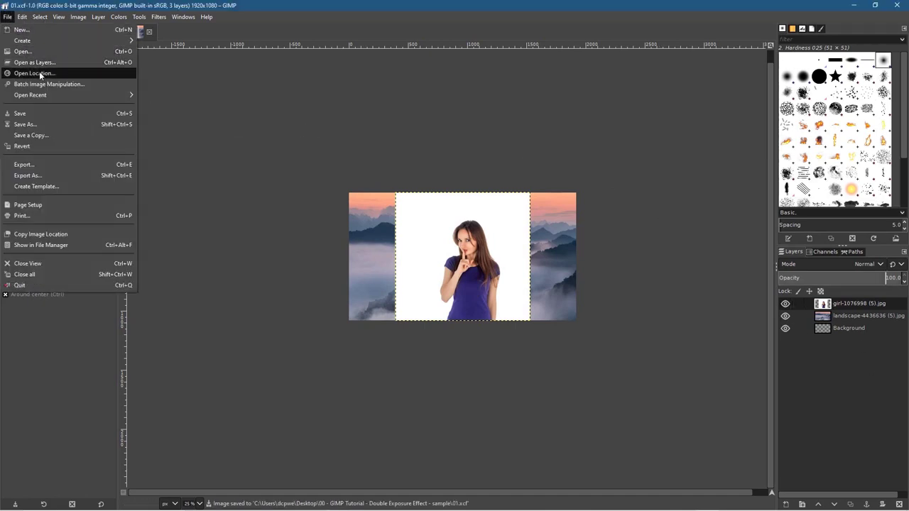
pyautogui.click(46, 123)
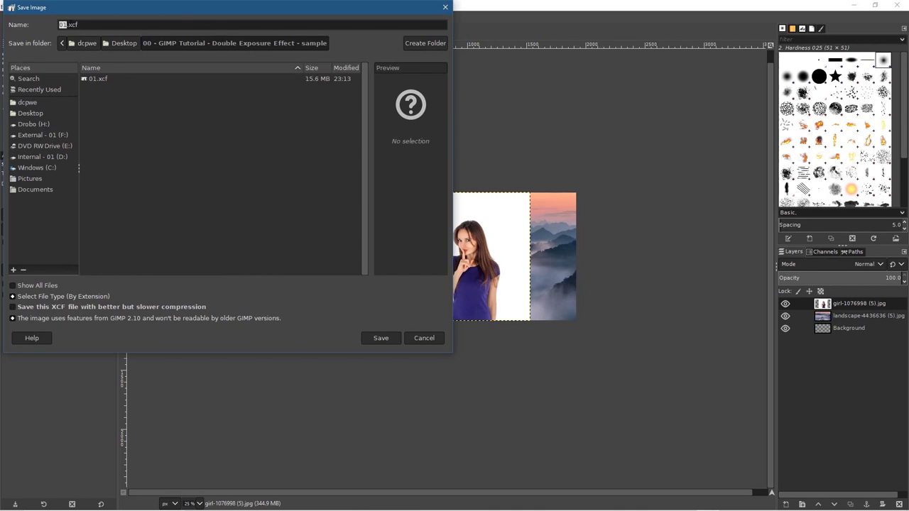
pyautogui.click(378, 337)
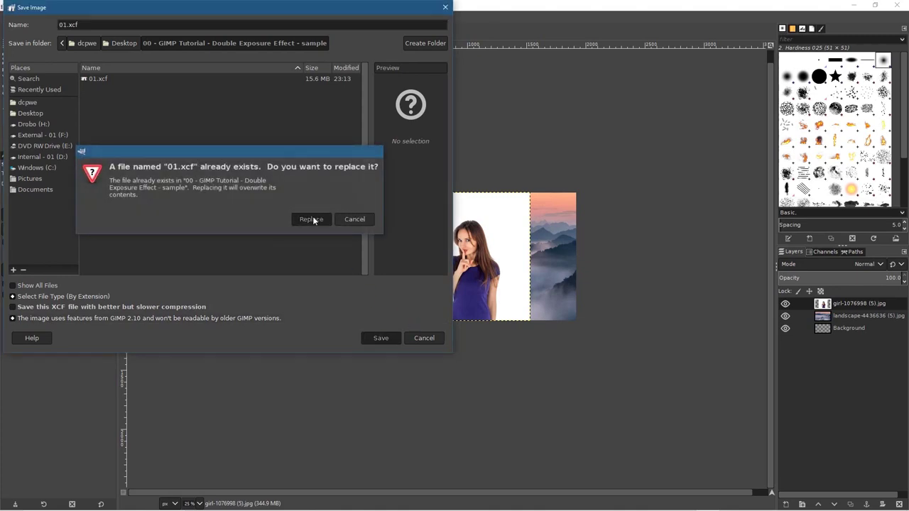
pyautogui.click(311, 220)
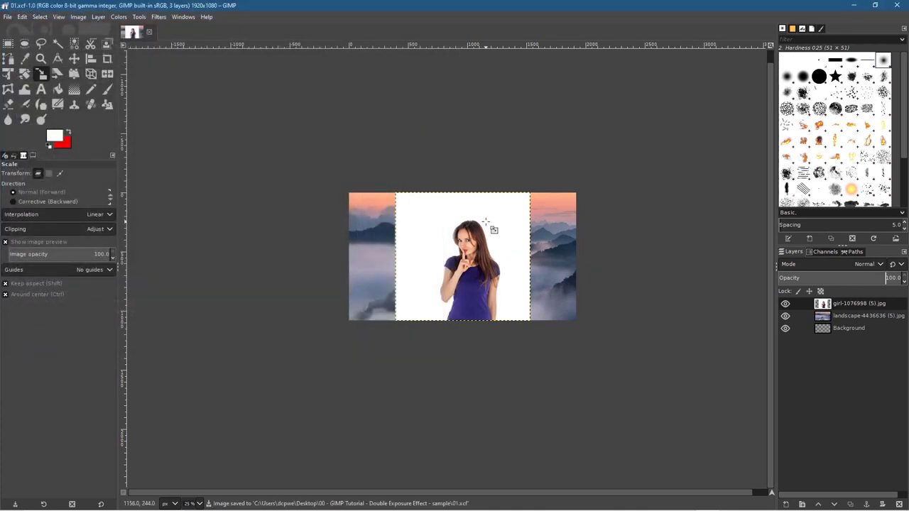
# Cut away the white background around the girl using Fuzzy Select at threshold 25, and clear the selection
pyautogui.scroll(2, 523, 239)
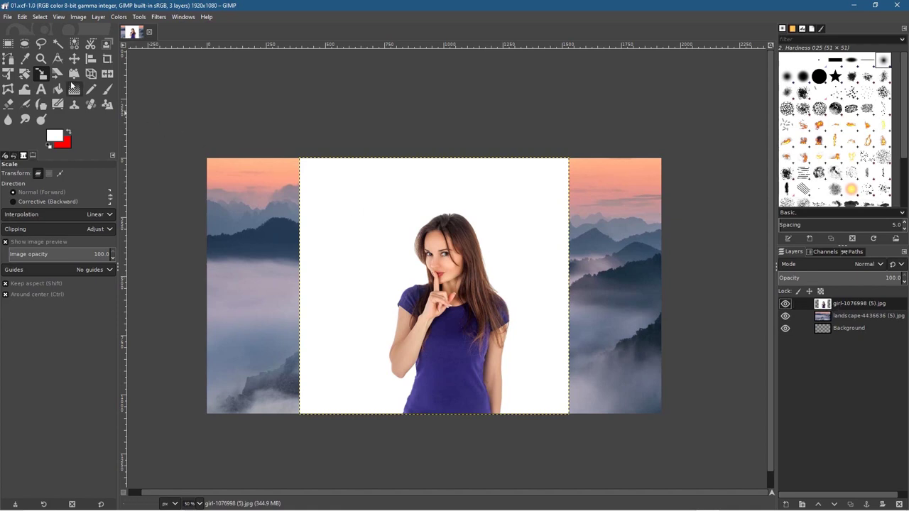
pyautogui.click(61, 46)
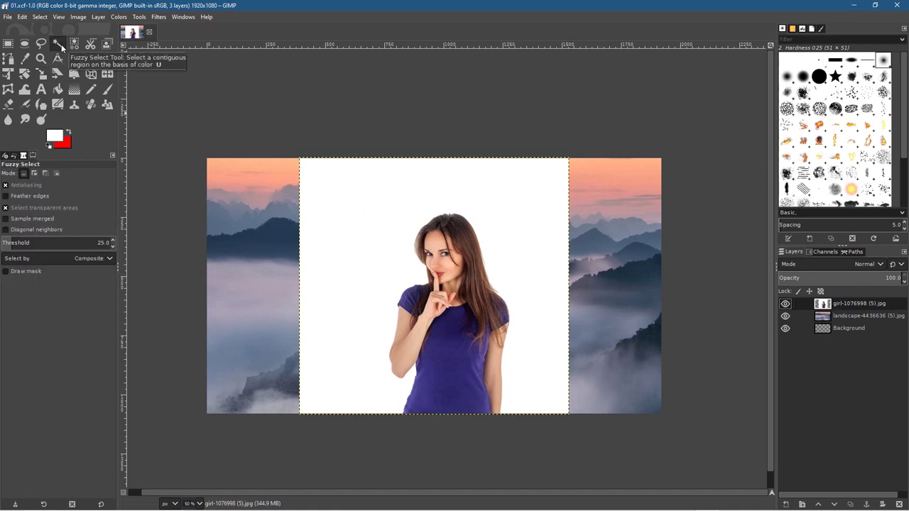
pyautogui.click(370, 208)
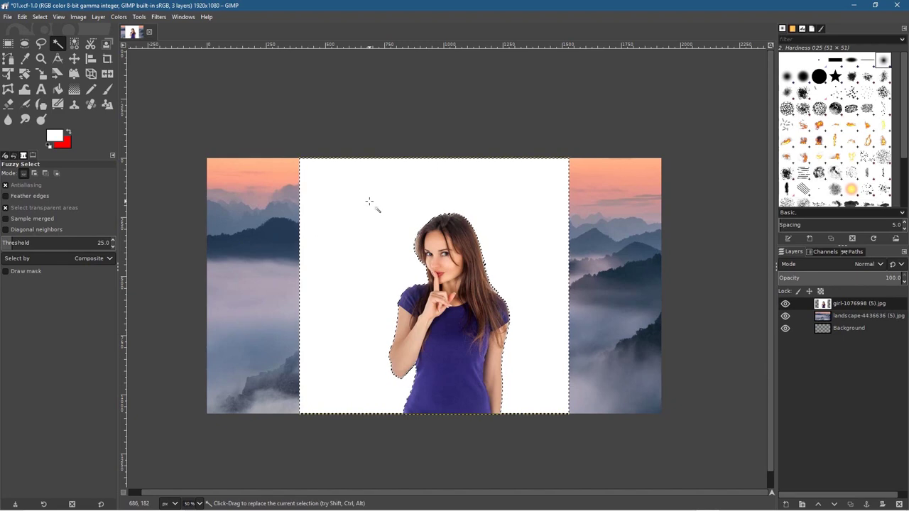
pyautogui.click(22, 17)
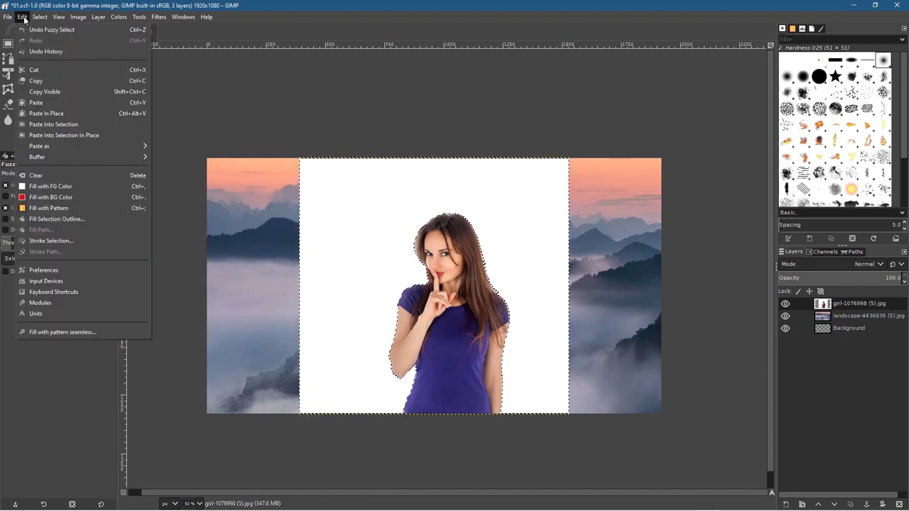
pyautogui.click(33, 69)
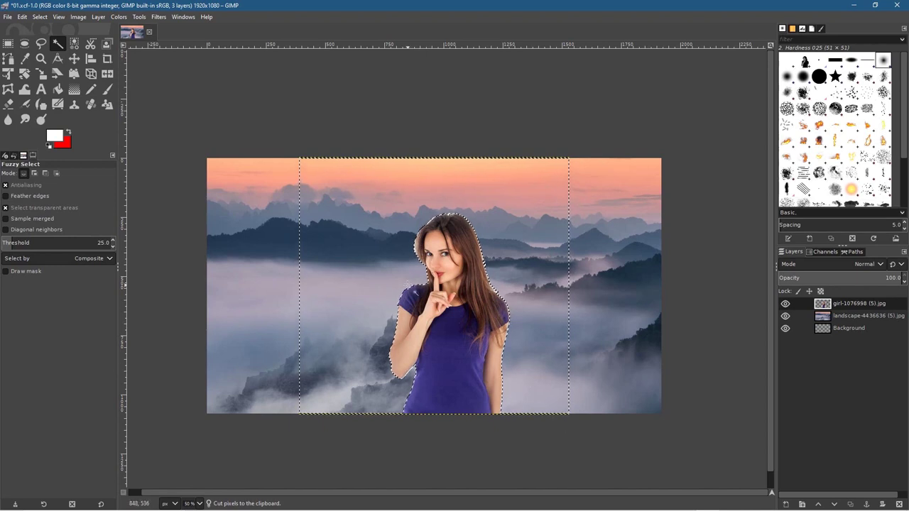
pyautogui.click(40, 17)
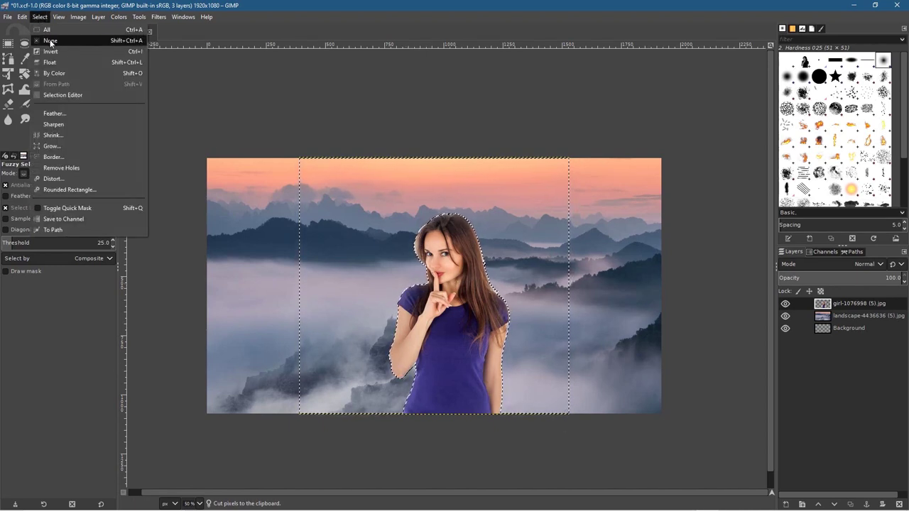
pyautogui.click(50, 40)
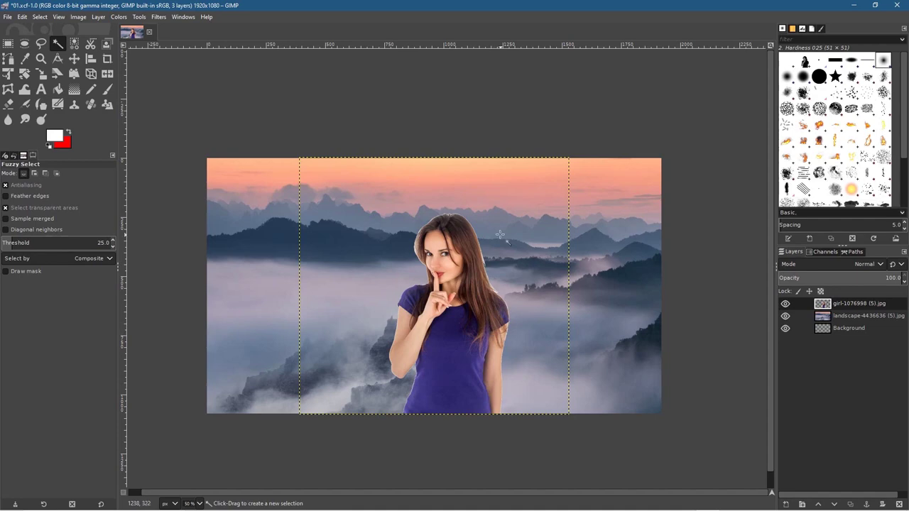
# Create a selection of the girl's outline from the alpha channel of her layer
pyautogui.scroll(2, 499, 232)
pyautogui.scroll(1, 500, 232)
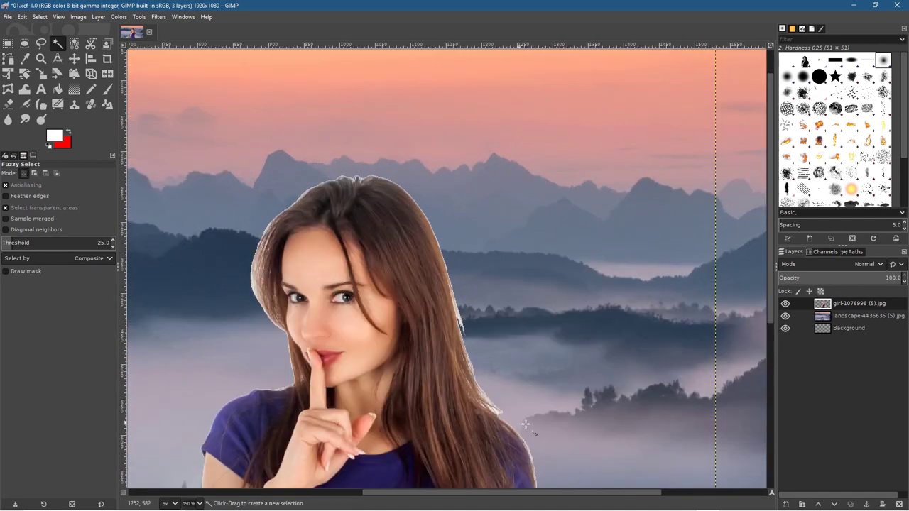
pyautogui.scroll(-3, 527, 440)
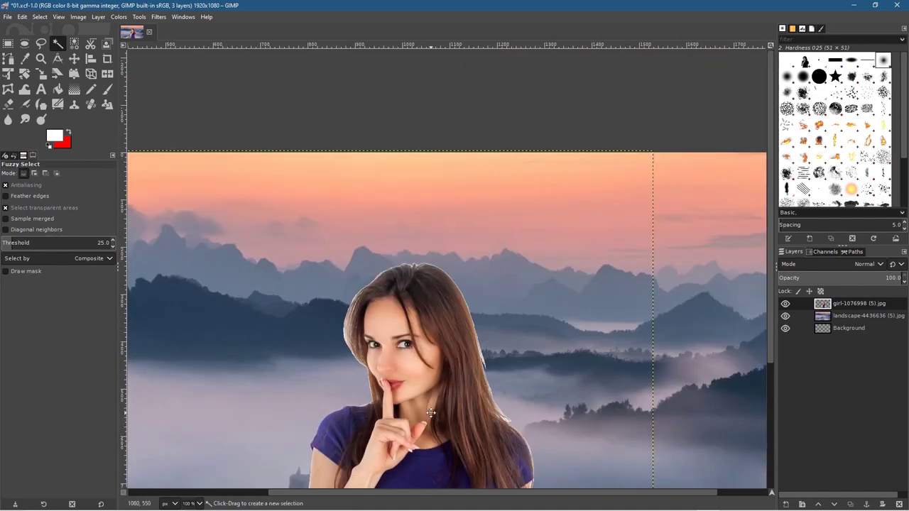
pyautogui.scroll(2, 485, 223)
pyautogui.moveTo(485, 223); pyautogui.dragTo(500, 188)
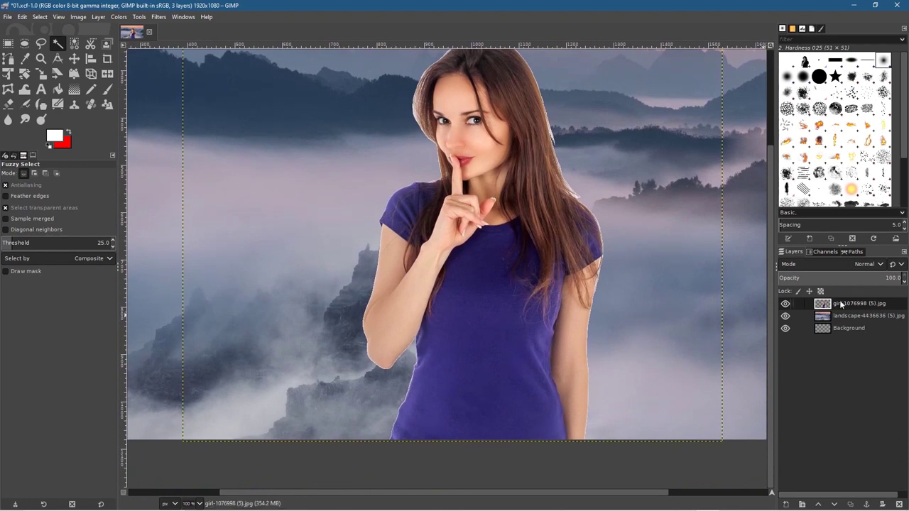
pyautogui.rightClick(822, 306)
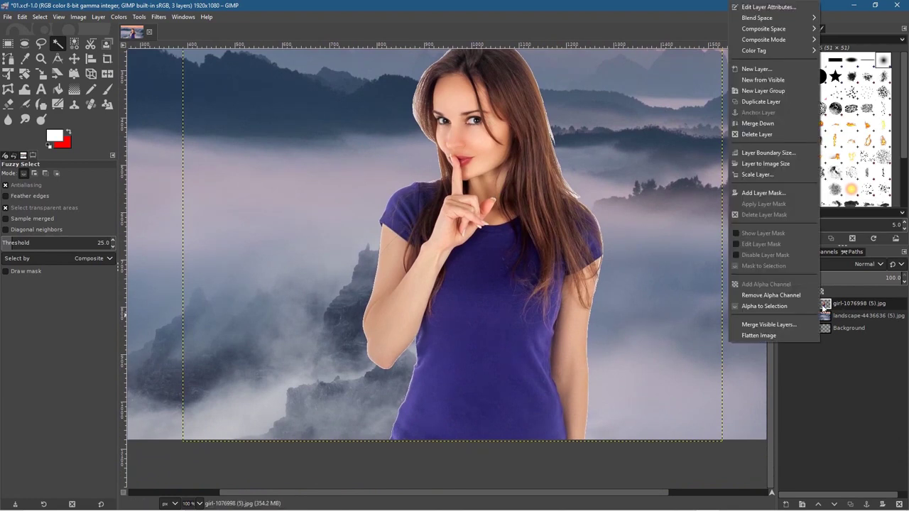
pyautogui.click(756, 306)
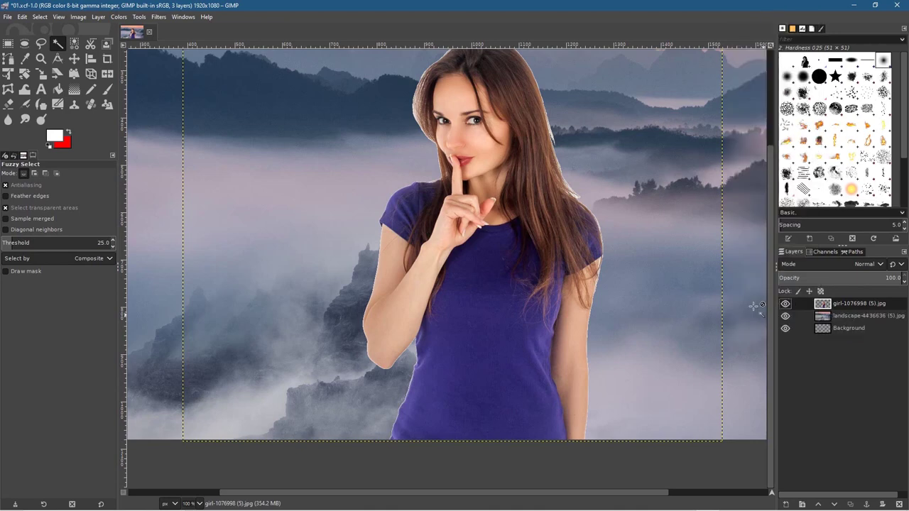
pyautogui.scroll(-1, 430, 185)
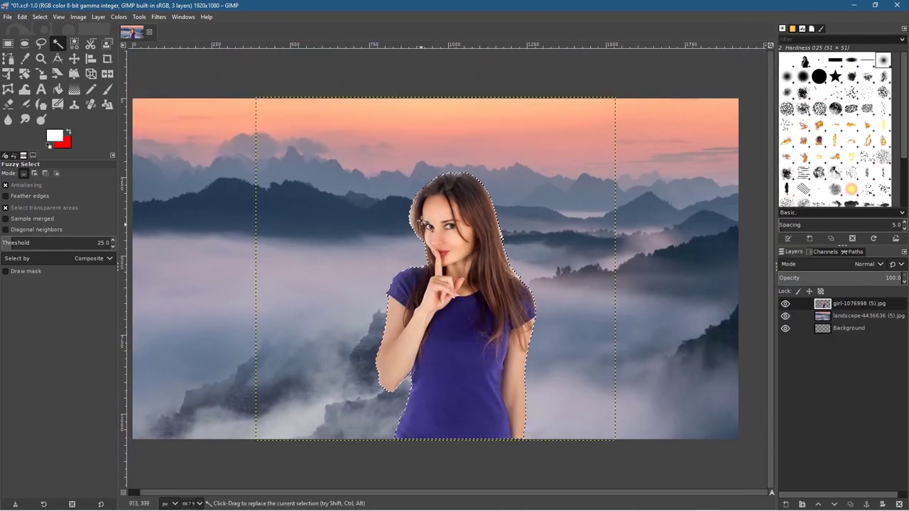
# Shrink the selection around the girl by 4 px to move its outline inside the white fringe
pyautogui.click(41, 17)
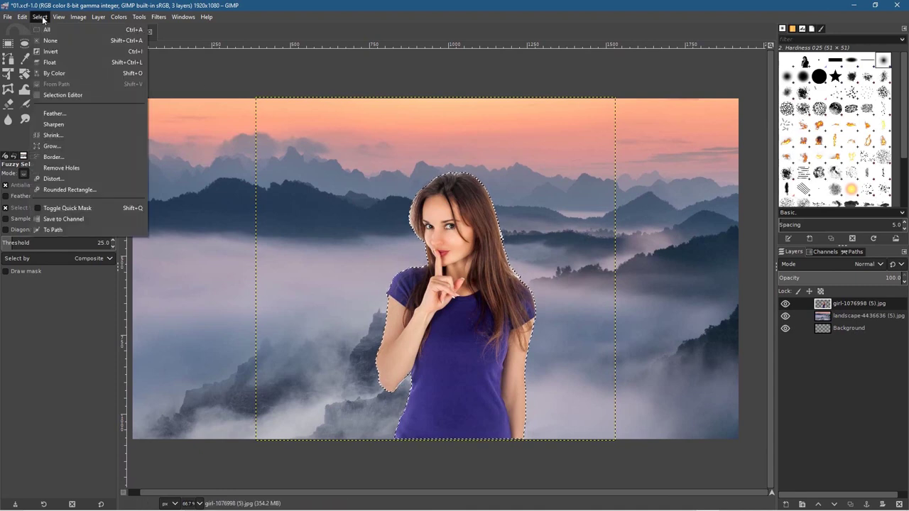
pyautogui.click(50, 135)
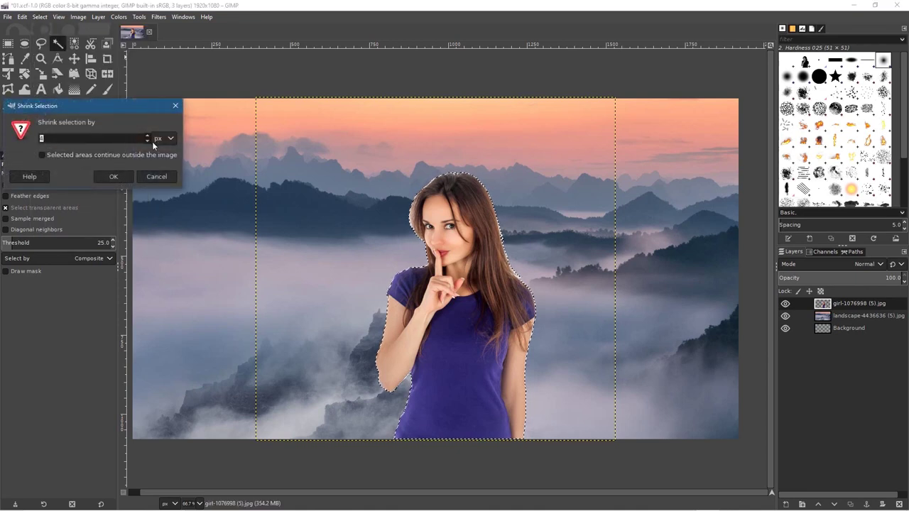
pyautogui.write('4')
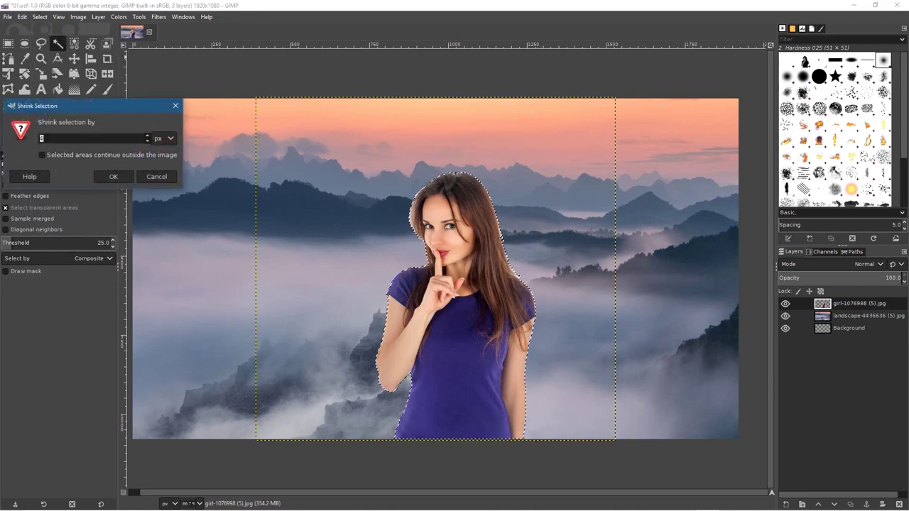
pyautogui.click(117, 176)
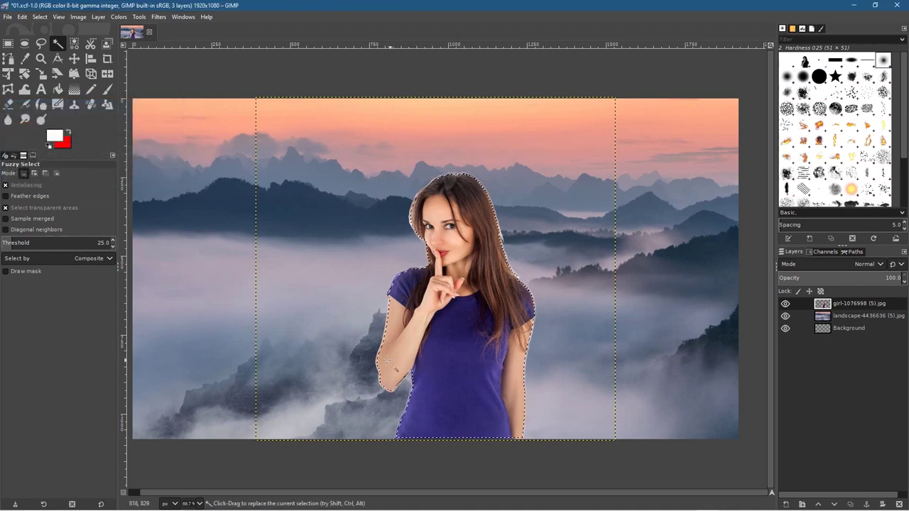
pyautogui.scroll(2, 388, 330)
pyautogui.scroll(2, 388, 327)
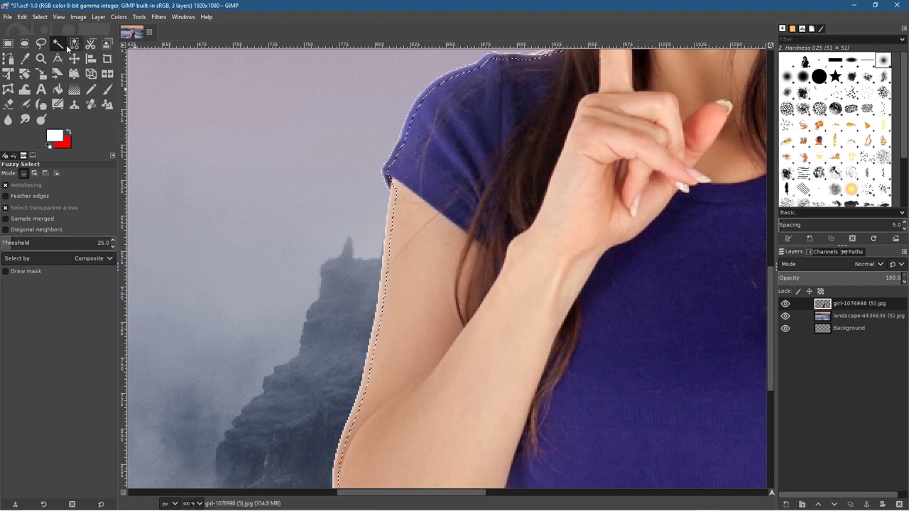
pyautogui.click(41, 18)
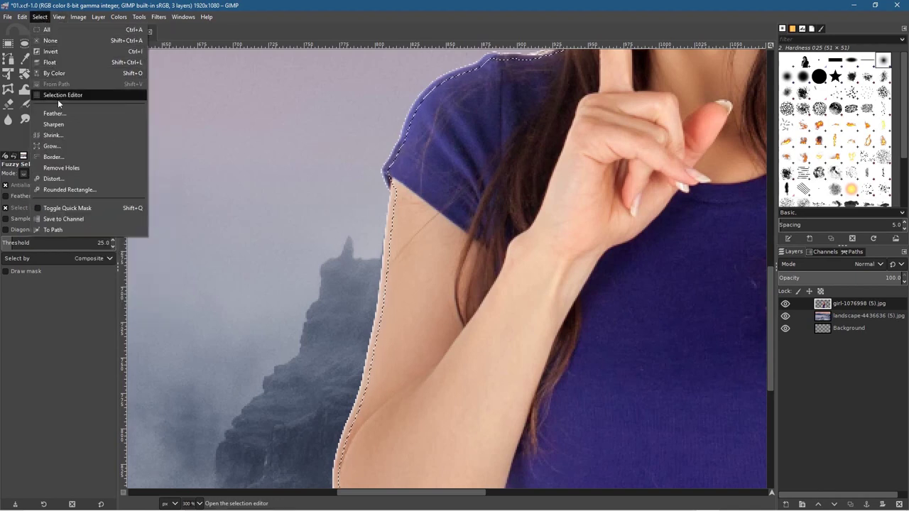
pyautogui.click(62, 136)
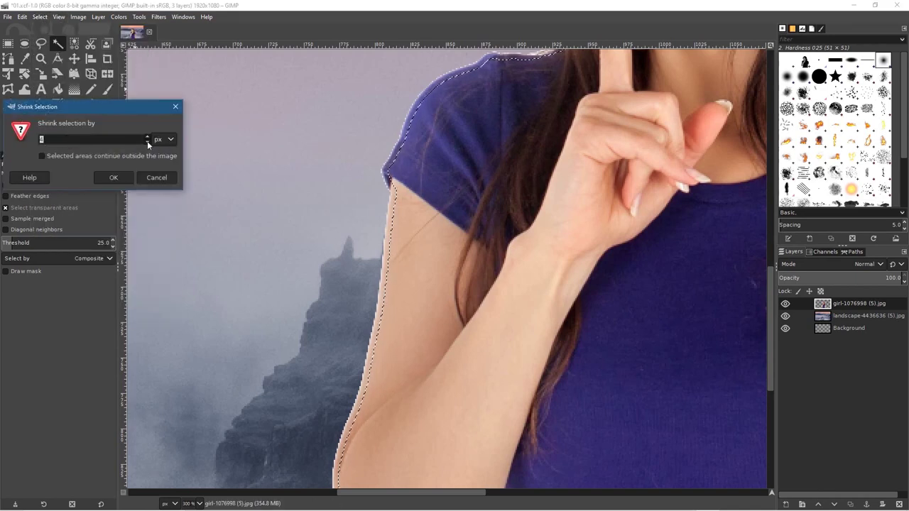
pyautogui.click(156, 178)
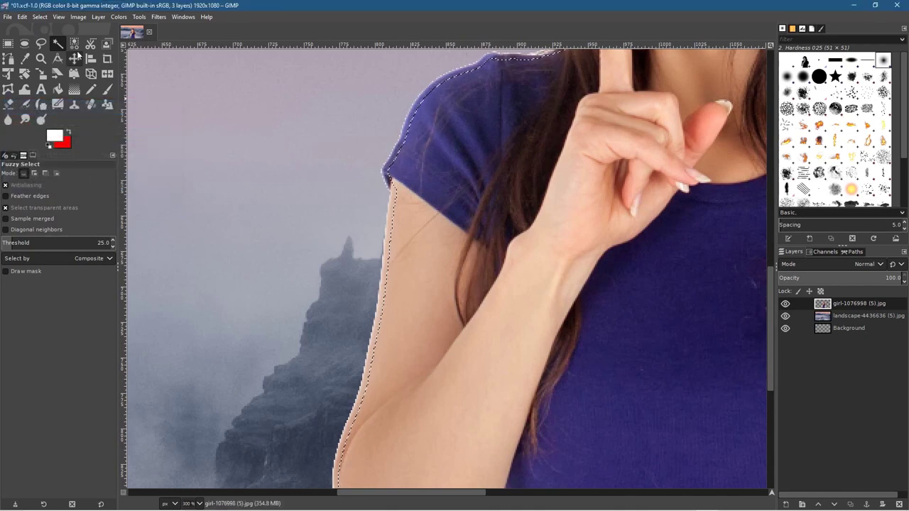
# Grow the selection around the girl by 2 px
pyautogui.click(45, 18)
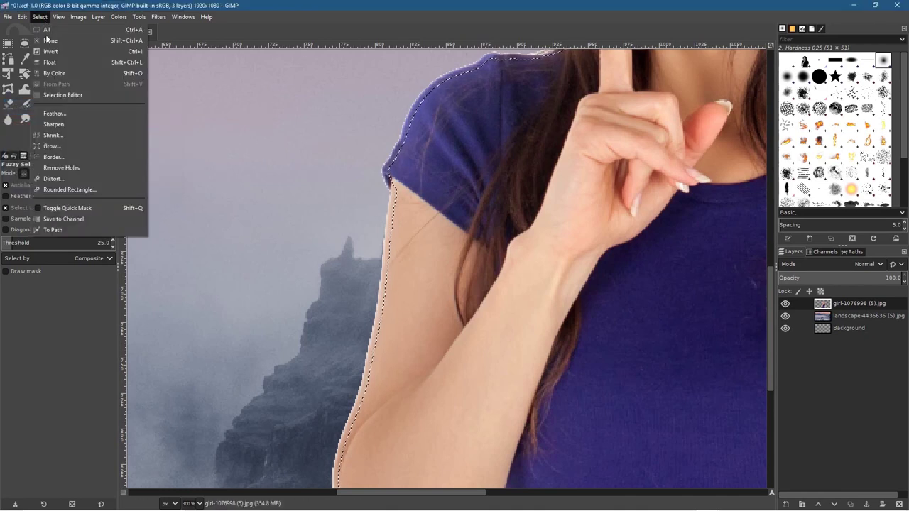
pyautogui.click(61, 145)
pyautogui.click(91, 151)
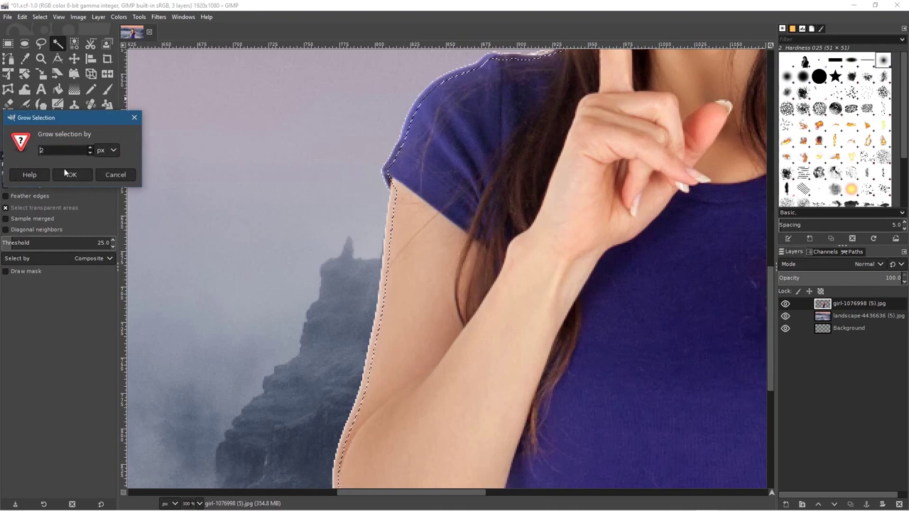
pyautogui.click(72, 175)
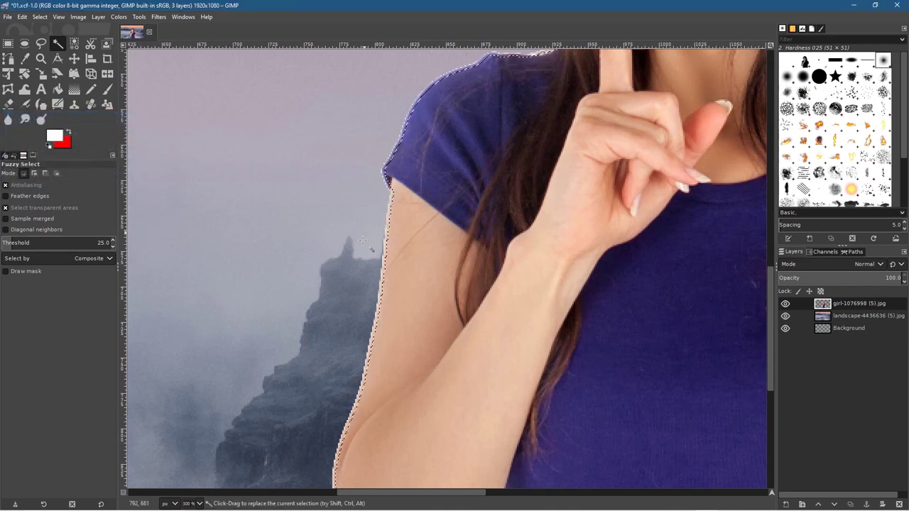
# Copy the selected girl, create a new transparent 1920 x 1080 layer, and paste and anchor the copy on it
pyautogui.press('ctrl')
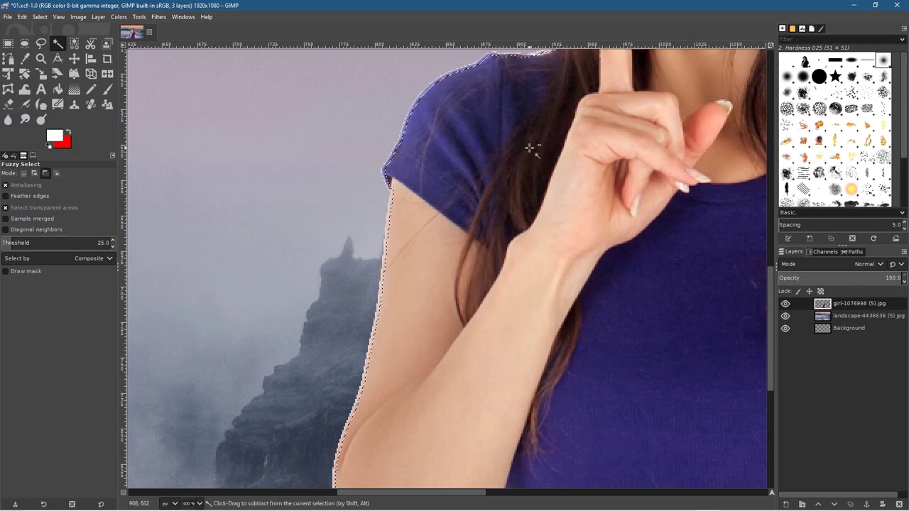
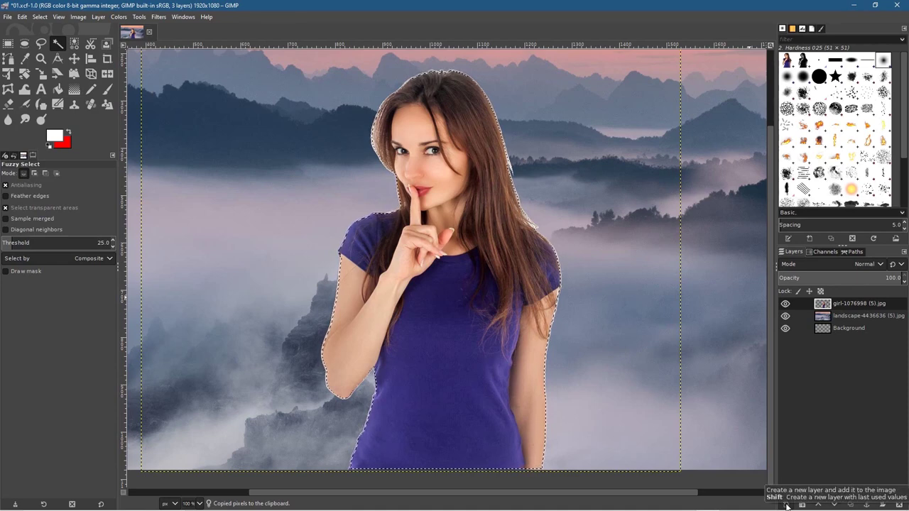
pyautogui.click(786, 506)
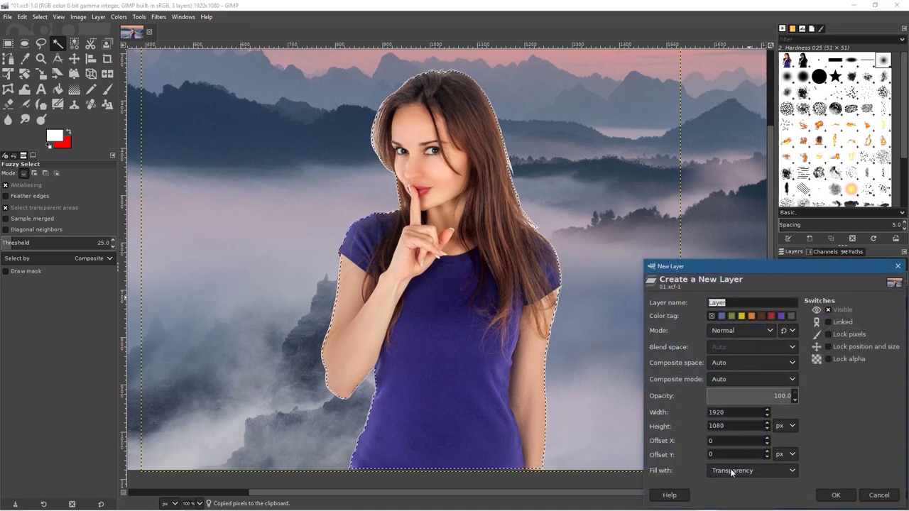
pyautogui.click(832, 495)
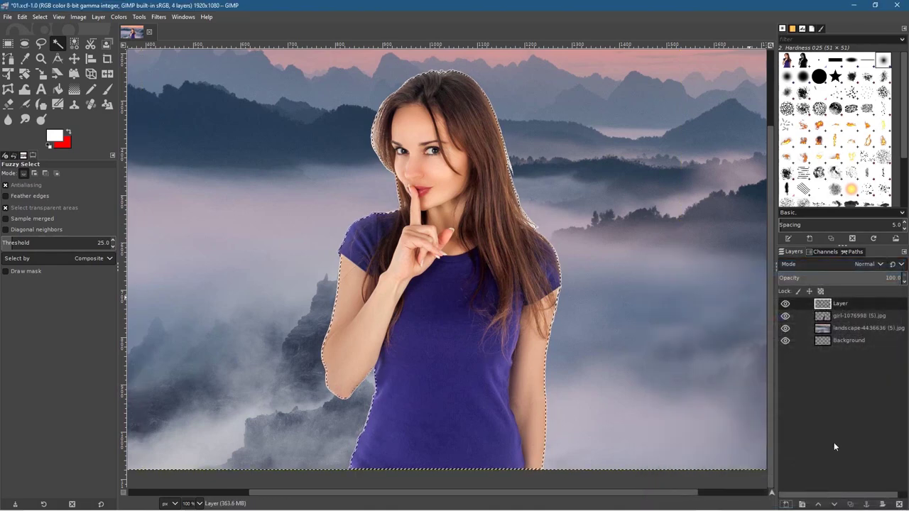
pyautogui.click(27, 17)
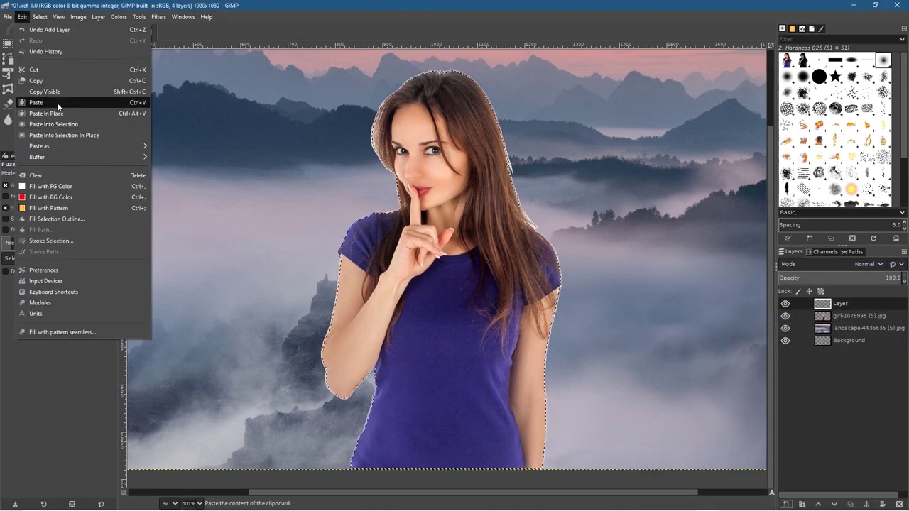
pyautogui.click(59, 104)
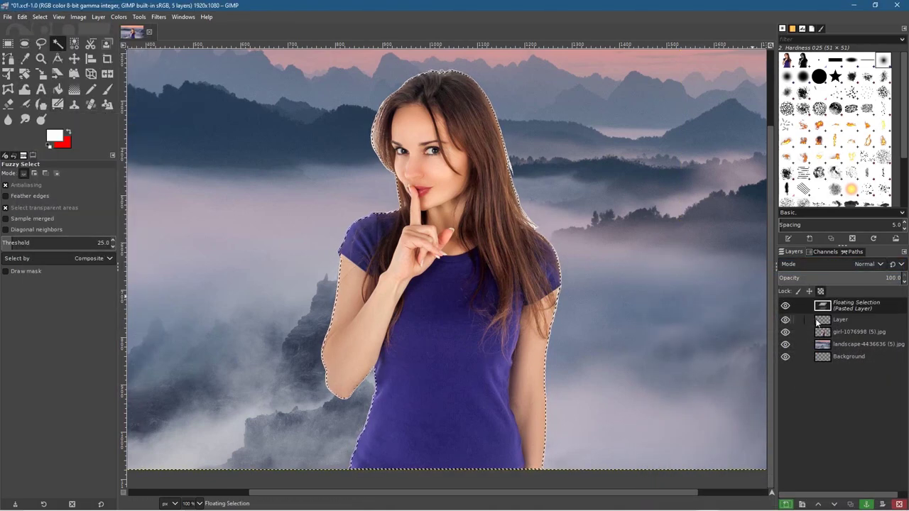
pyautogui.click(868, 504)
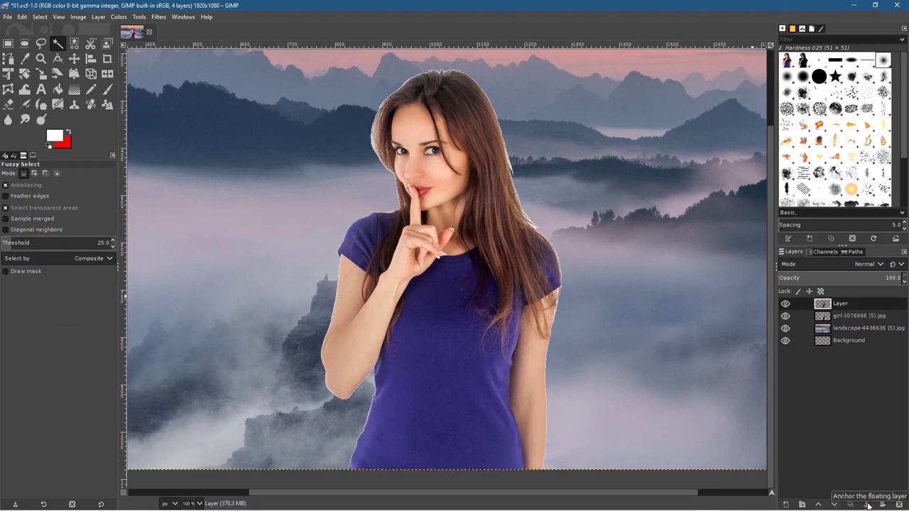
# Hide the original girl-1076998 (5).jpg layer and move it to the bottom of the layer stack
pyautogui.click(786, 316)
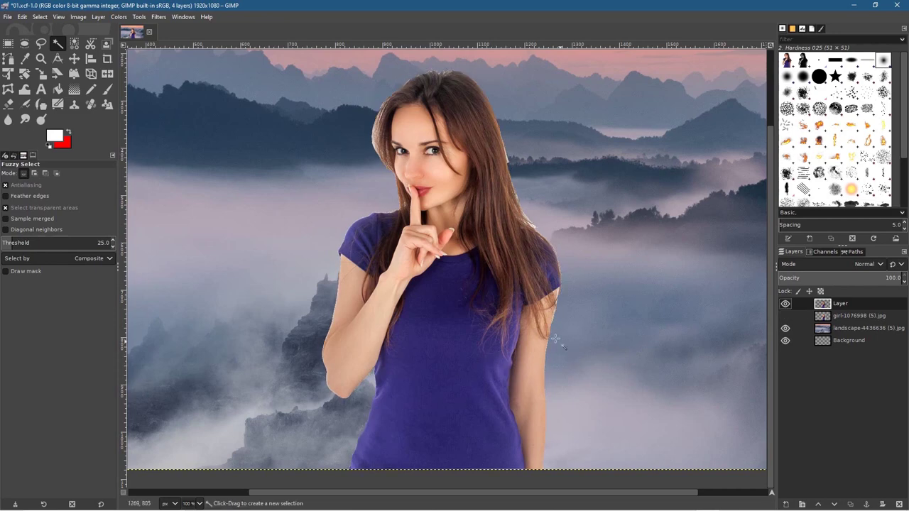
pyautogui.hotkey('shift', 'ctrl', 'j')
pyautogui.press('1')
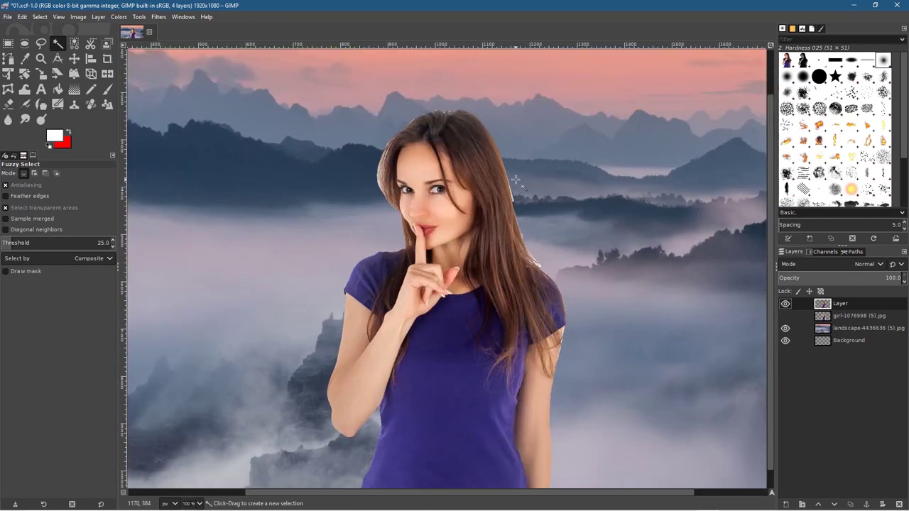
pyautogui.click(842, 317)
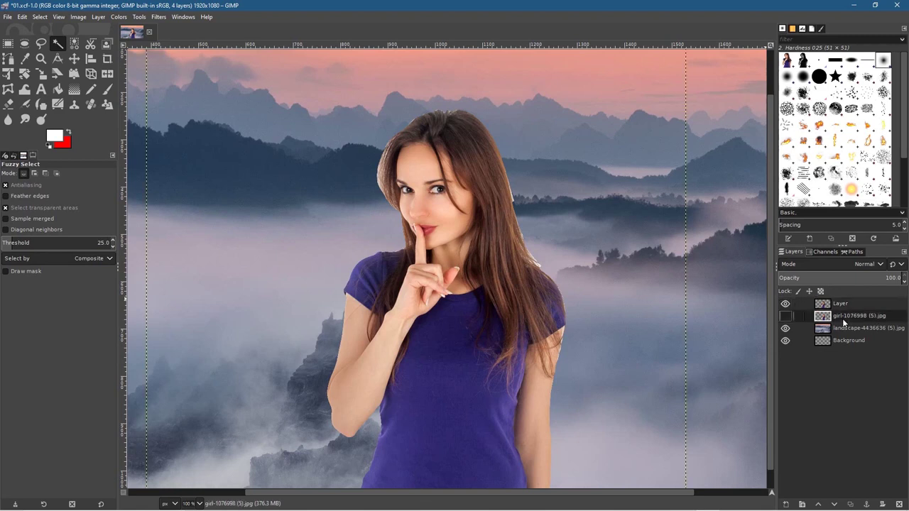
pyautogui.moveTo(845, 323); pyautogui.dragTo(837, 345)
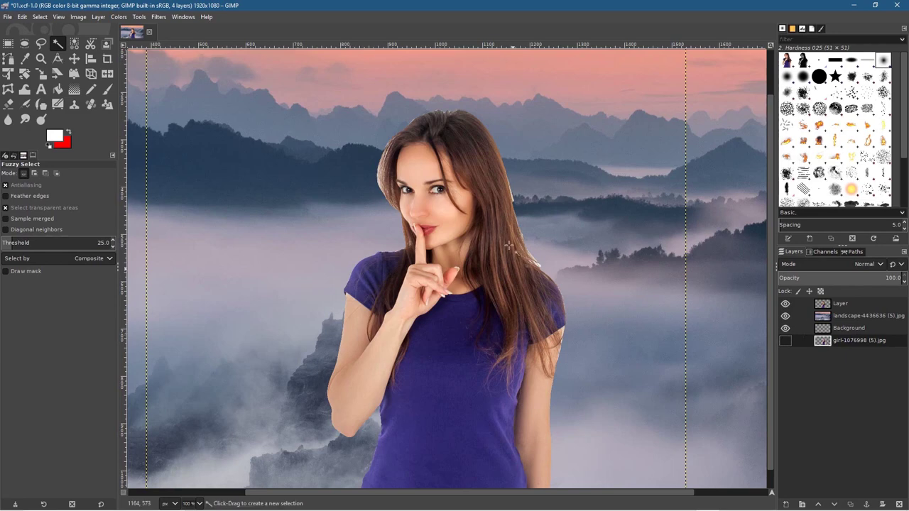
# Activate the Eraser with the 2. Hardness 025 brush at size 106 and try to erase beside the girl's hair
pyautogui.scroll(2, 539, 180)
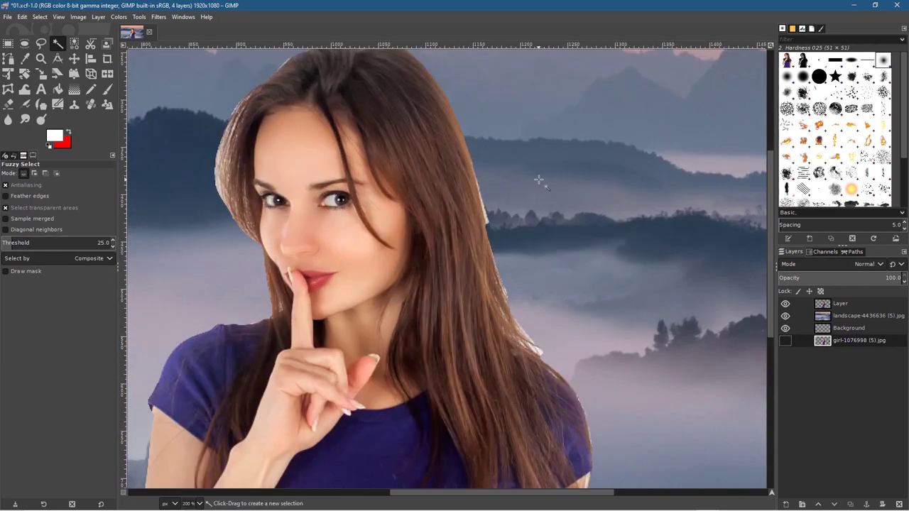
pyautogui.scroll(-2, 537, 180)
pyautogui.scroll(2, 502, 188)
pyautogui.scroll(1, 502, 188)
pyautogui.scroll(-1, 501, 189)
pyautogui.click(8, 105)
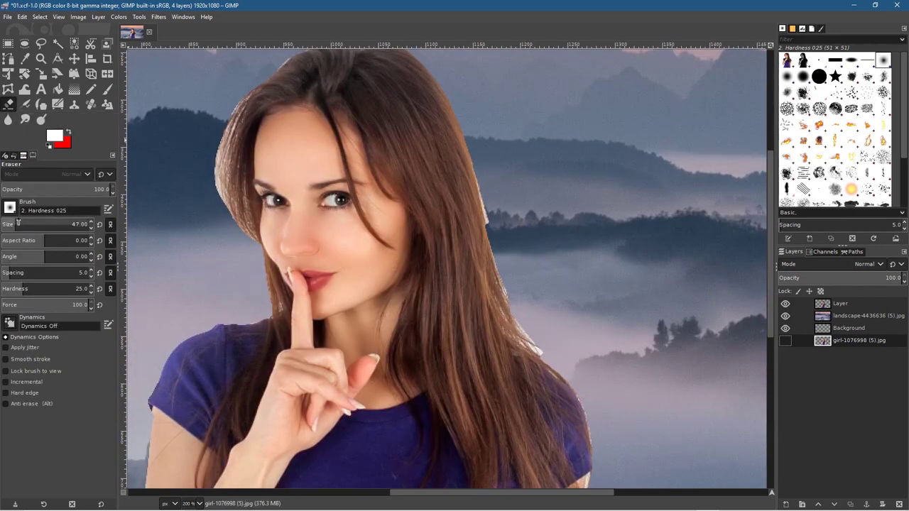
pyautogui.click(9, 208)
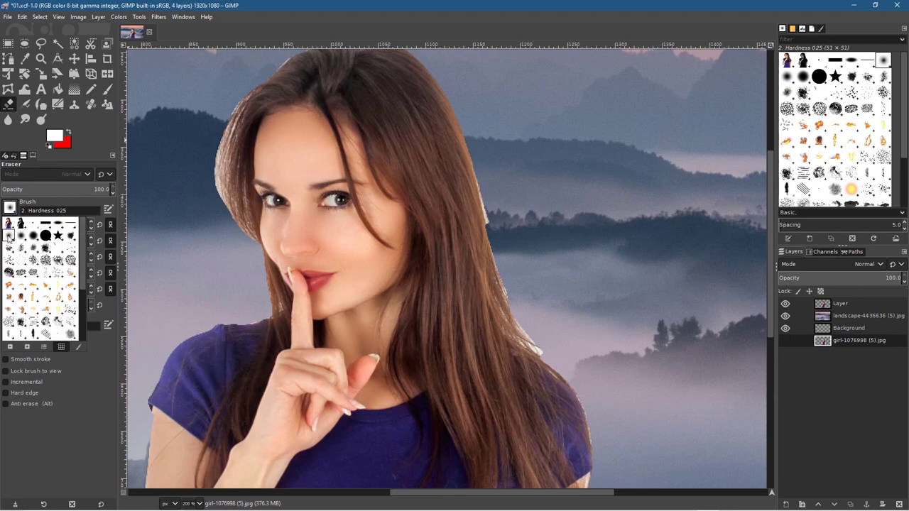
pyautogui.press('Escape')
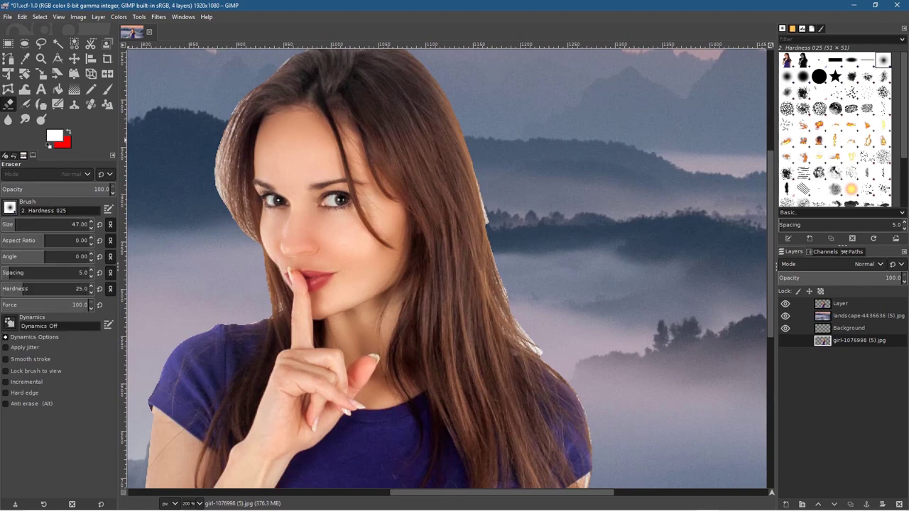
pyautogui.moveTo(29, 225); pyautogui.dragTo(69, 225)
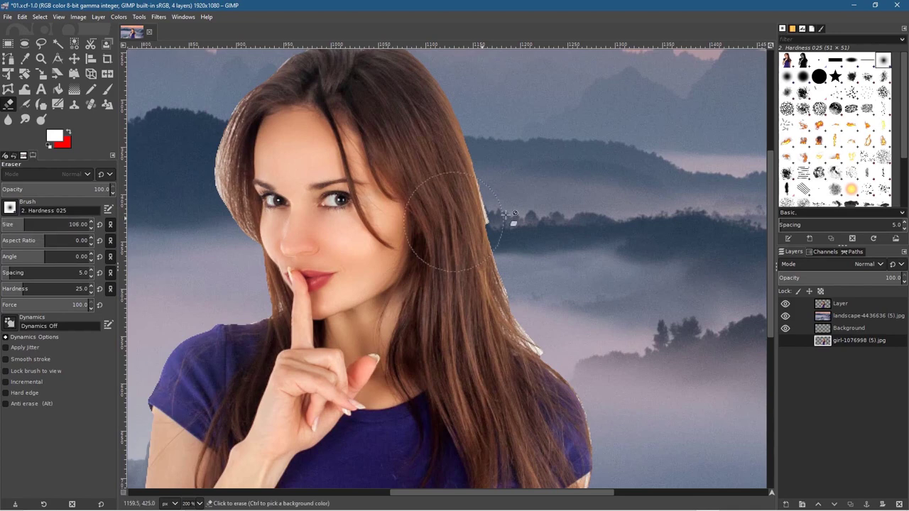
pyautogui.click(540, 204)
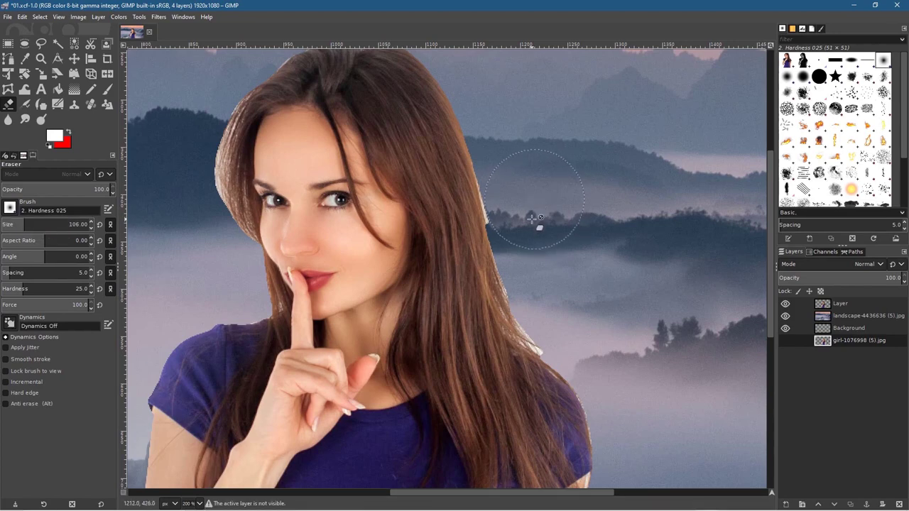
# Set the eraser size to 39 and erase the white fringe along the right side of the hair on the girl's cutout layer
pyautogui.scroll(3, 530, 206)
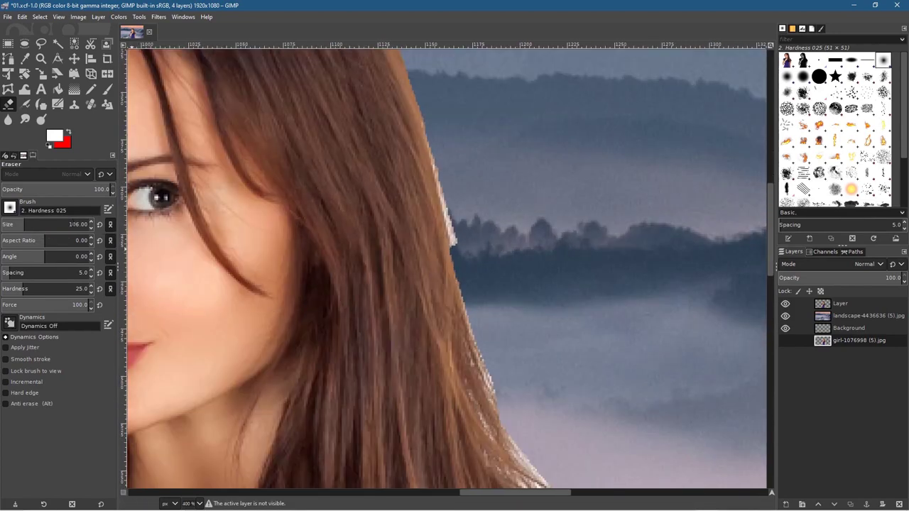
pyautogui.moveTo(25, 224); pyautogui.dragTo(10, 224)
pyautogui.click(834, 304)
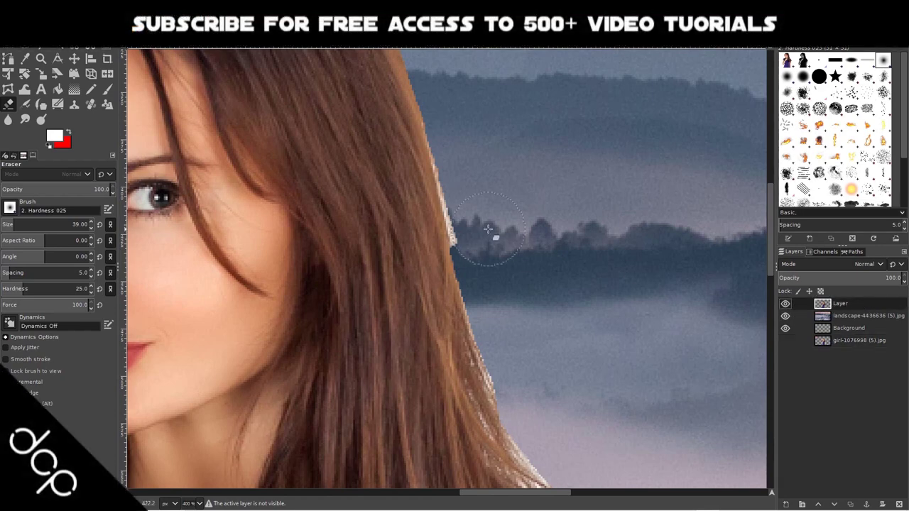
pyautogui.moveTo(482, 235)
pyautogui.mouseDown()
pyautogui.moveTo(456, 195)
pyautogui.moveTo(472, 239)
pyautogui.moveTo(458, 211)
pyautogui.moveTo(457, 125)
pyautogui.moveTo(462, 204)
pyautogui.moveTo(487, 274)
pyautogui.mouseUp()
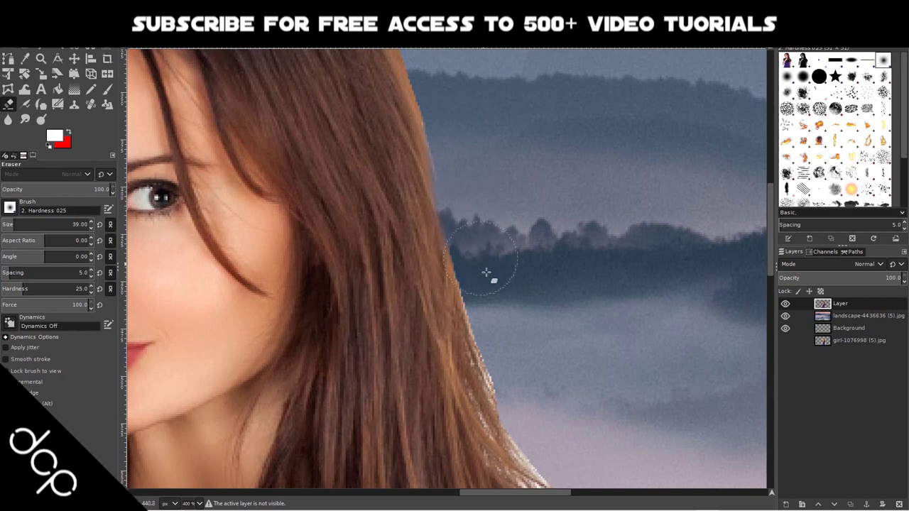
pyautogui.scroll(-5, 568, 320)
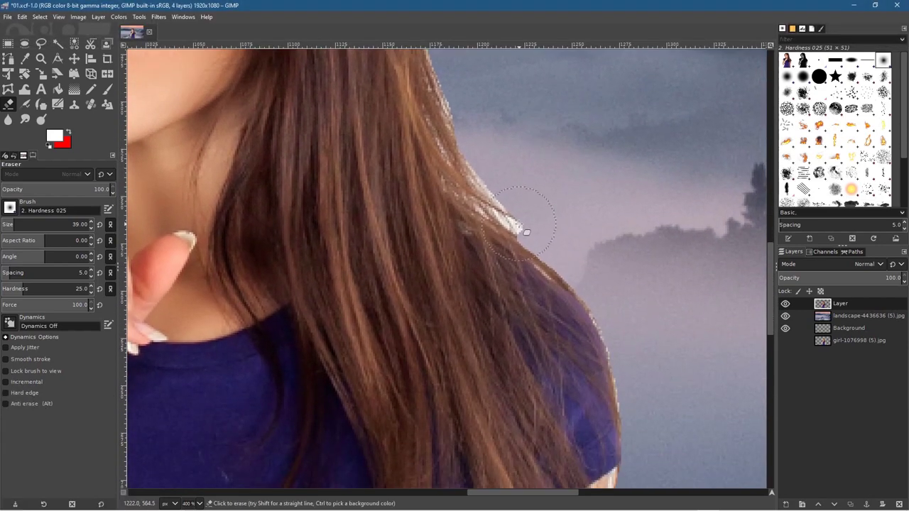
pyautogui.moveTo(538, 230)
pyautogui.mouseDown()
pyautogui.moveTo(491, 125)
pyautogui.moveTo(520, 139)
pyautogui.mouseUp()
# Inspect the rest of the girl's outline and erase the light fringe along the left side of her hair
pyautogui.scroll(-10, 599, 201)
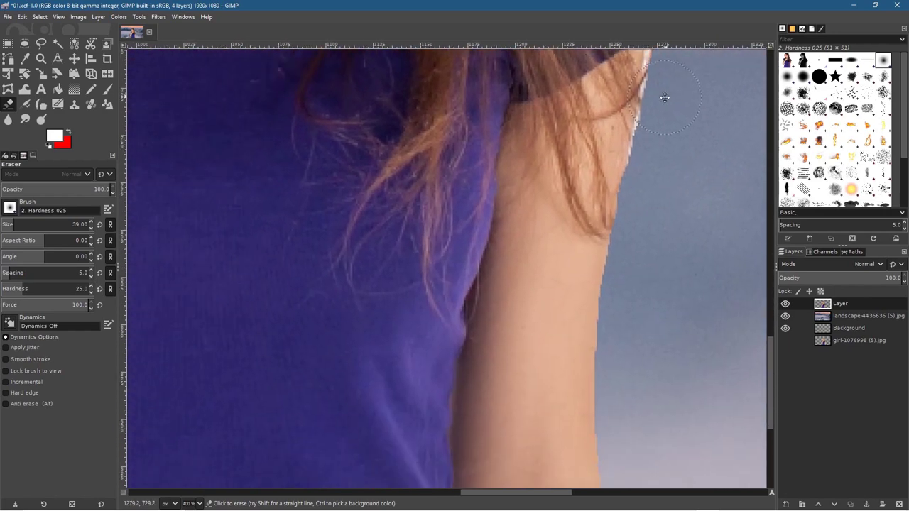
pyautogui.scroll(-8, 631, 193)
pyautogui.hscroll(-5, 456, 235)
pyautogui.scroll(2, 527, 301)
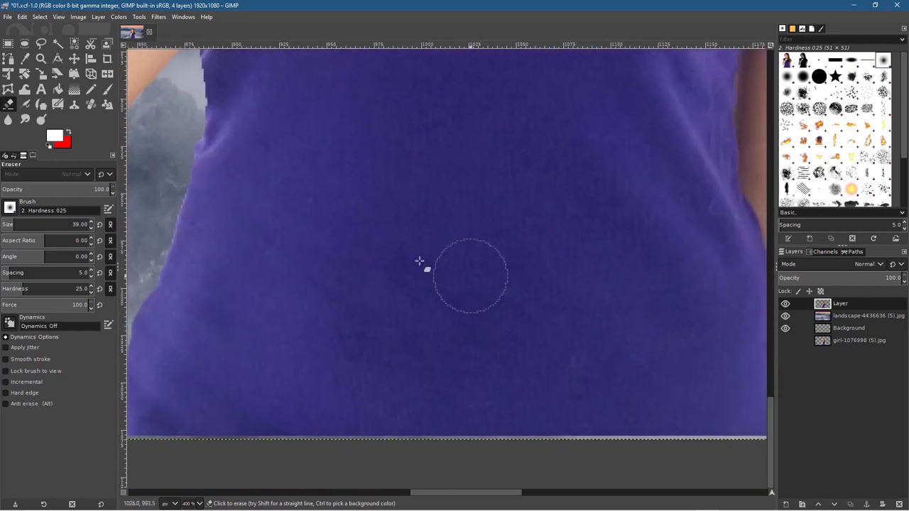
pyautogui.scroll(10, 482, 327)
pyautogui.hscroll(-4, 482, 327)
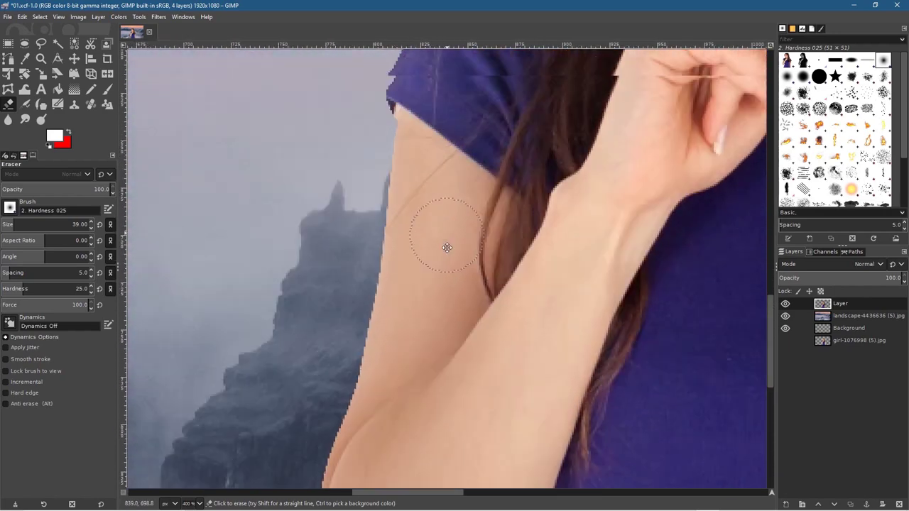
pyautogui.scroll(12, 474, 193)
pyautogui.hscroll(2, 438, 175)
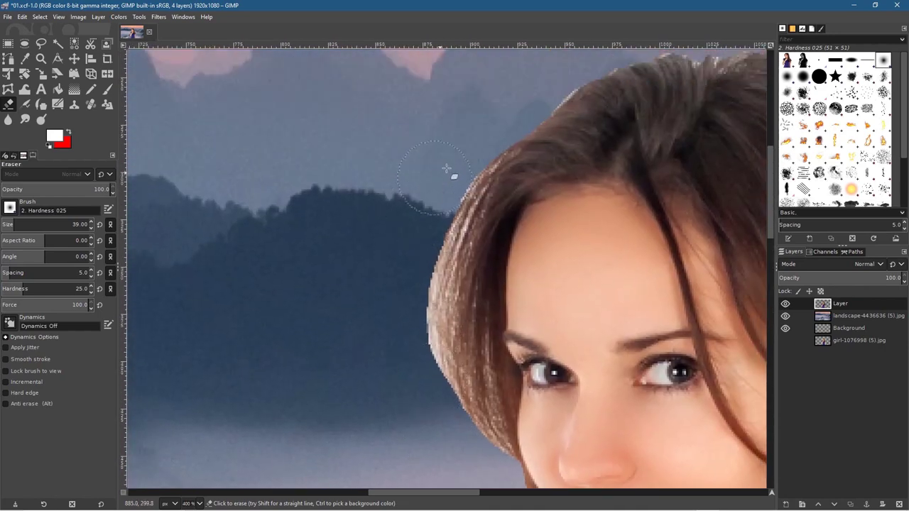
pyautogui.moveTo(432, 235)
pyautogui.mouseDown()
pyautogui.moveTo(432, 345)
pyautogui.moveTo(462, 440)
pyautogui.mouseUp()
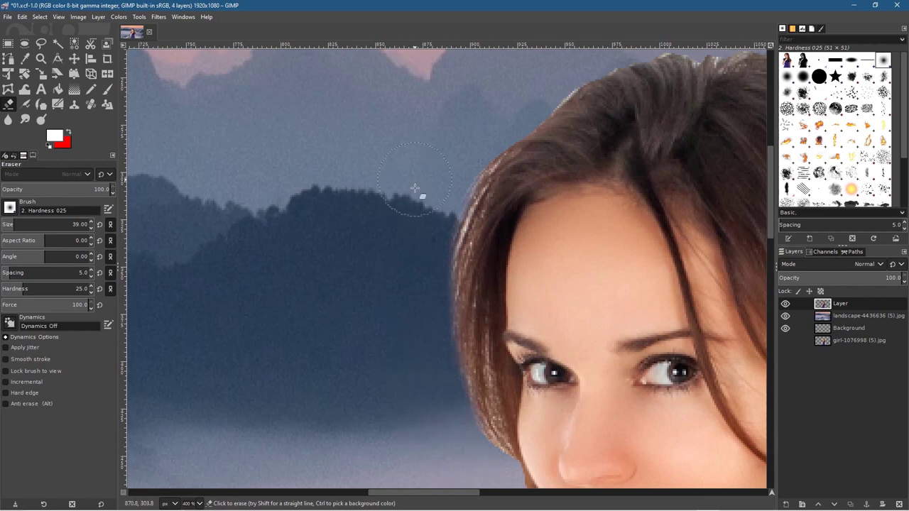
pyautogui.scroll(-5, 419, 213)
pyautogui.keyDown('ctrl'); pyautogui.scroll(-5, 483, 206); pyautogui.keyUp('ctrl')
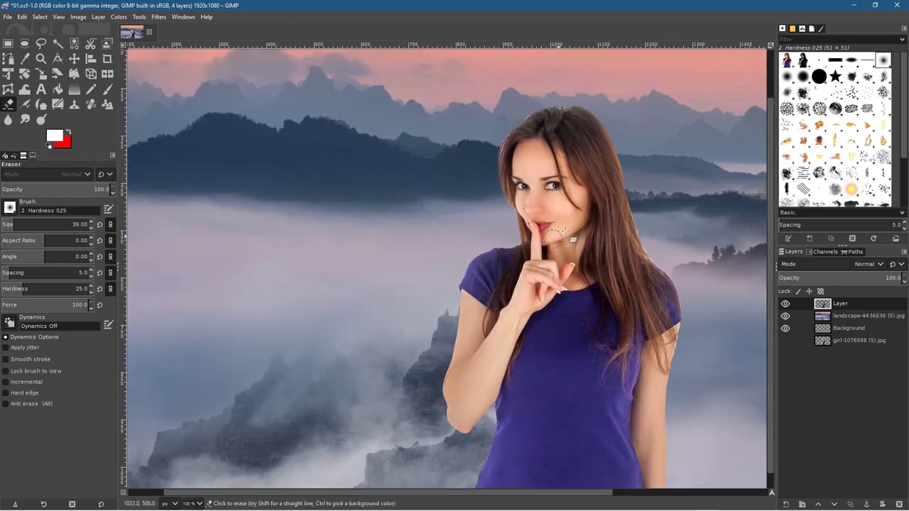
pyautogui.keyDown('ctrl'); pyautogui.scroll(5, 429, 139); pyautogui.keyUp('ctrl')
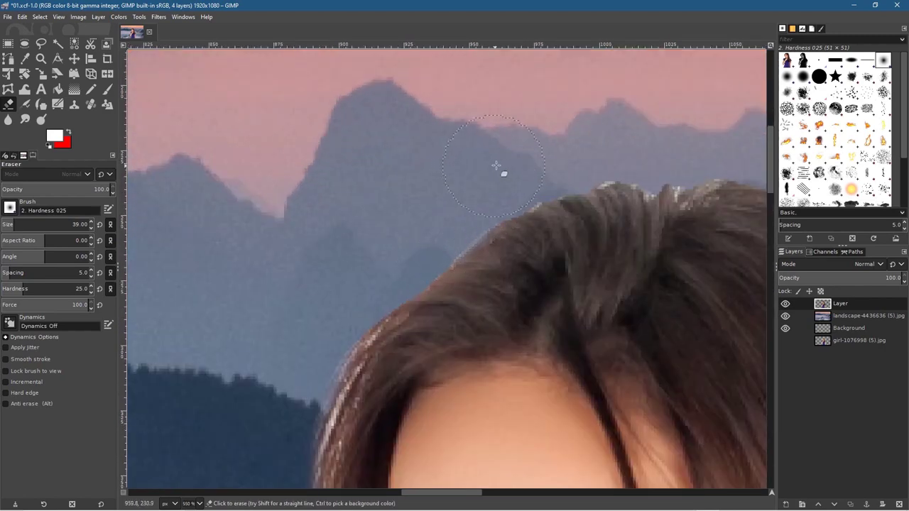
pyautogui.keyDown('ctrl'); pyautogui.scroll(-7, 470, 265); pyautogui.keyUp('ctrl')
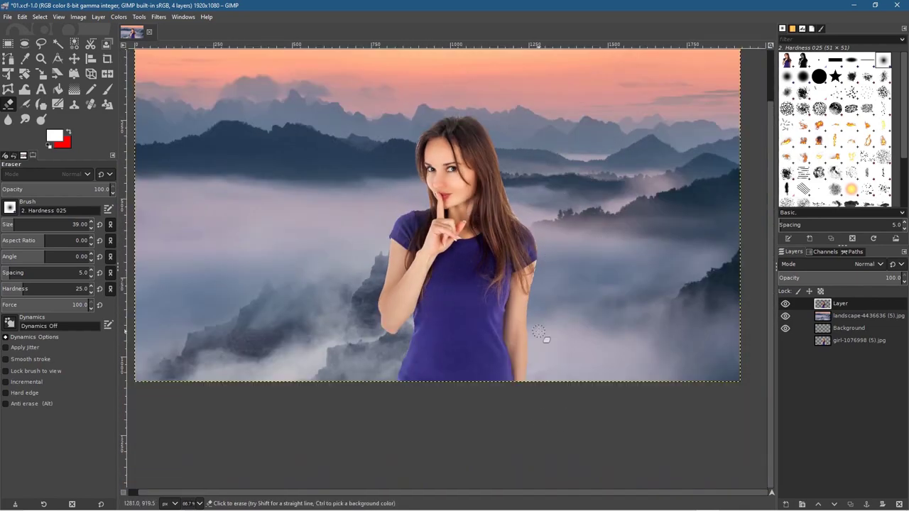
# Save the image as 02.xcf in the double exposure sample folder
pyautogui.click(8, 17)
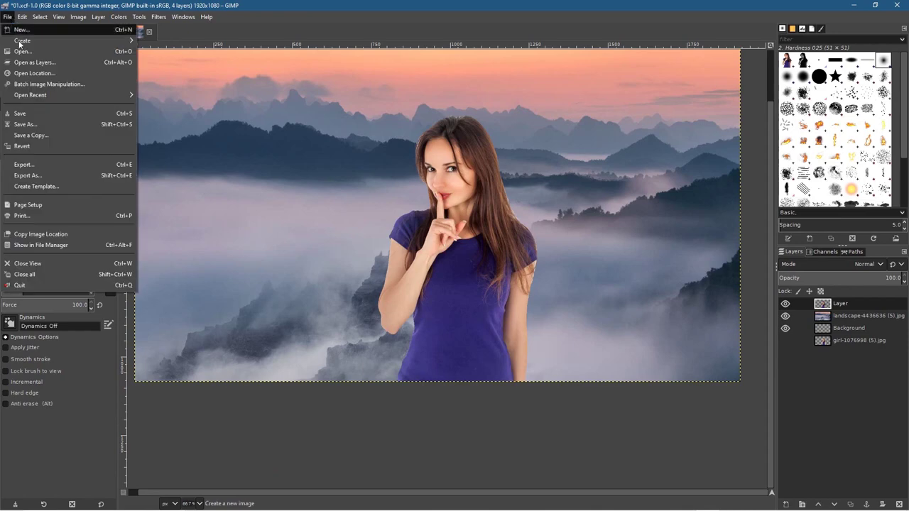
pyautogui.click(52, 114)
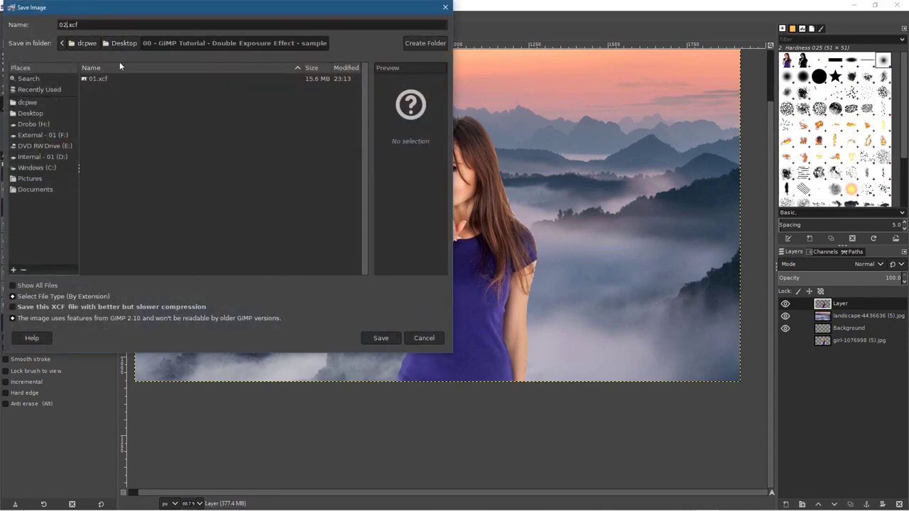
pyautogui.click(381, 338)
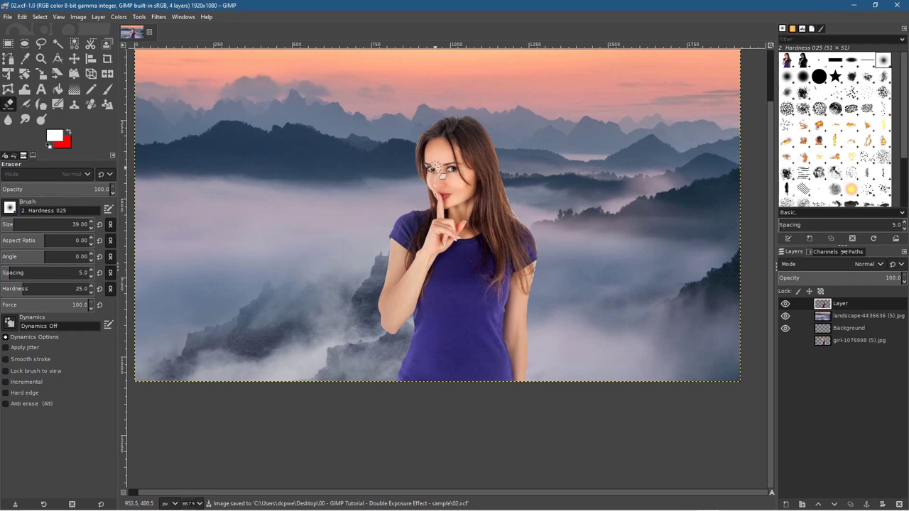
# Add a new 1920 by 1080 layer filled with white directly above the landscape layer
pyautogui.click(74, 60)
pyautogui.moveTo(385, 152); pyautogui.dragTo(397, 214)
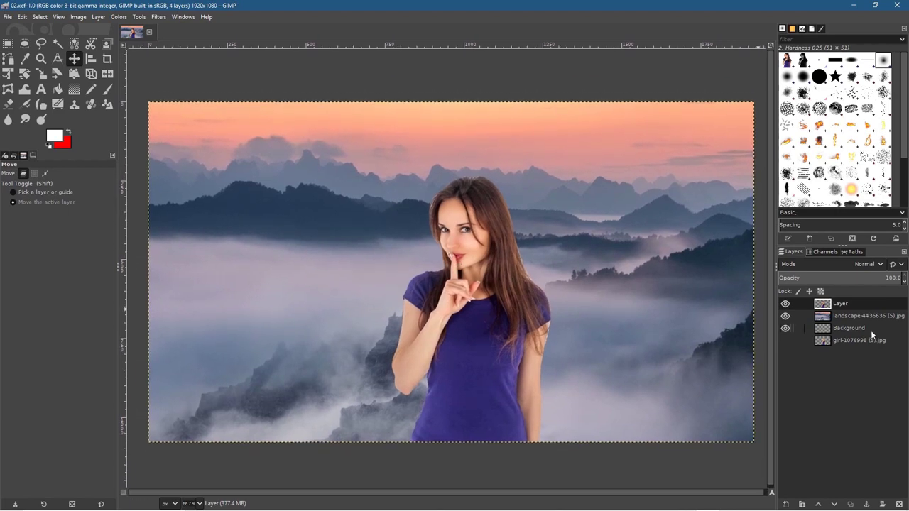
pyautogui.click(846, 319)
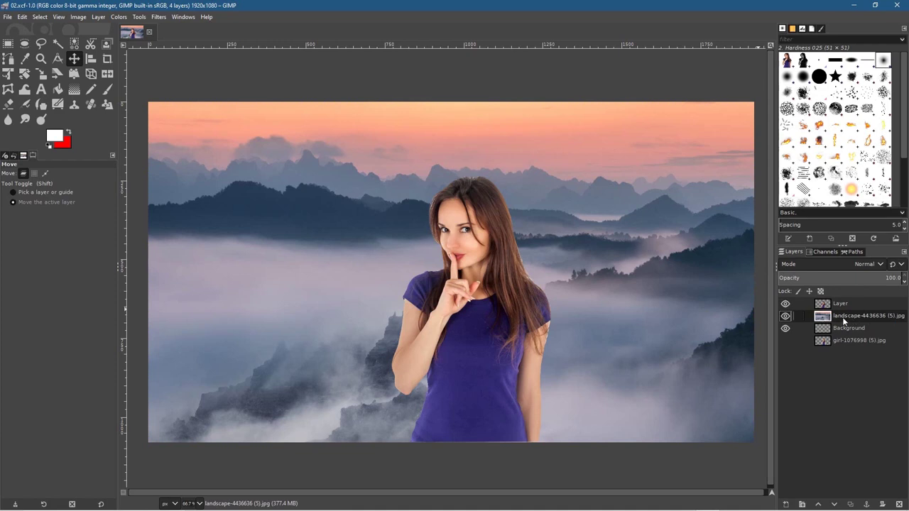
pyautogui.click(786, 505)
pyautogui.click(721, 469)
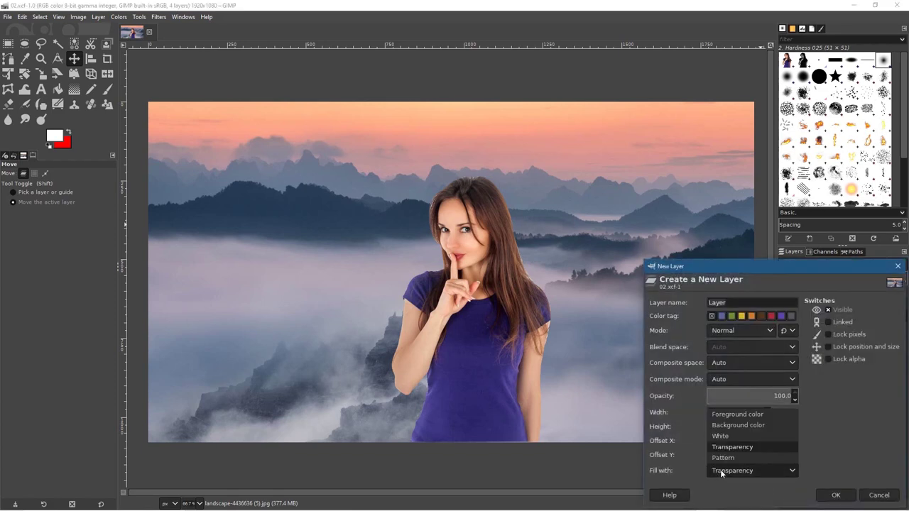
pyautogui.click(717, 435)
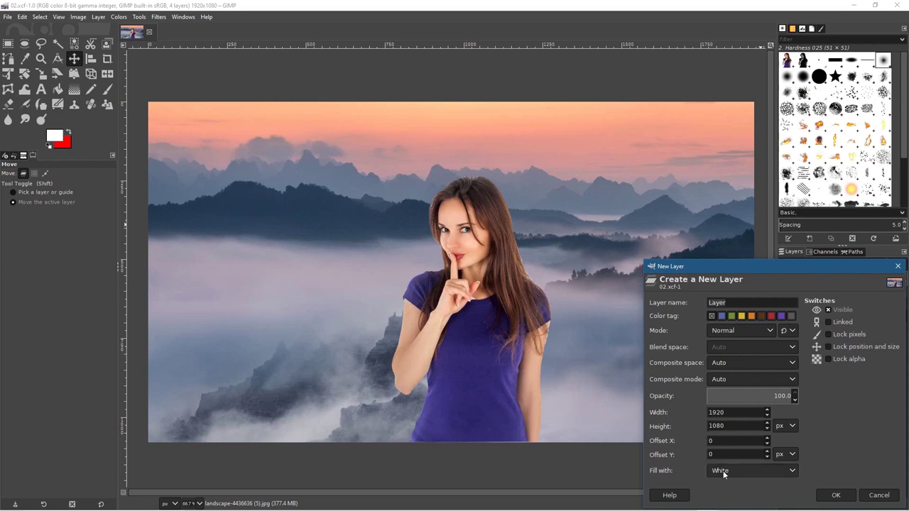
pyautogui.click(837, 495)
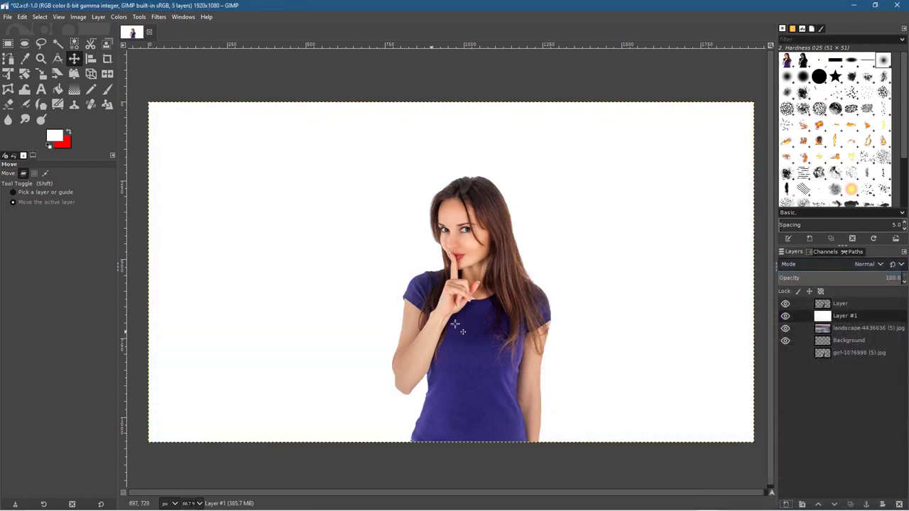
# Hide the Background layer and turn the alpha of the girl's cutout layer into a selection
pyautogui.click(846, 341)
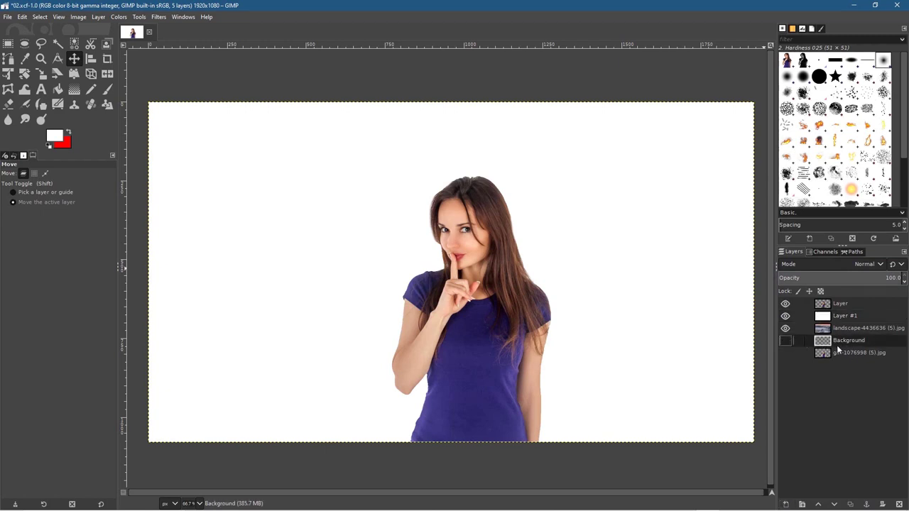
pyautogui.click(784, 341)
pyautogui.click(841, 304)
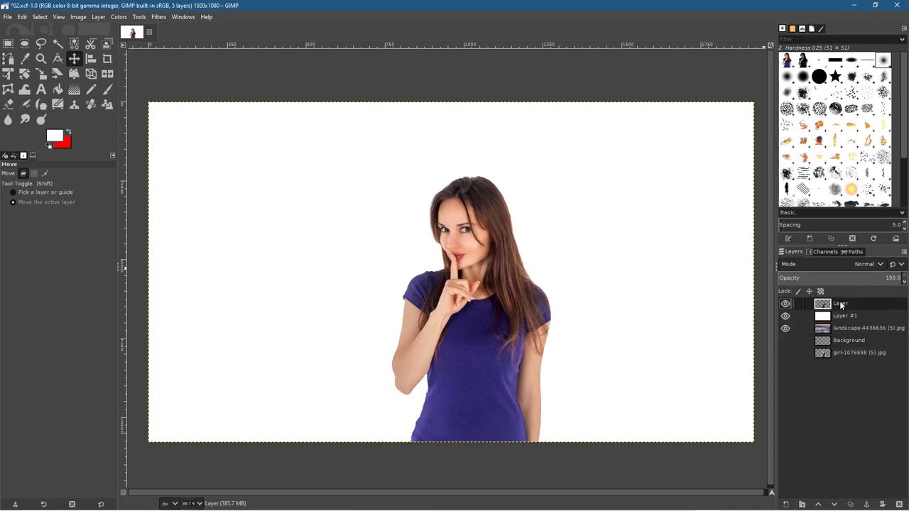
pyautogui.rightClick(840, 304)
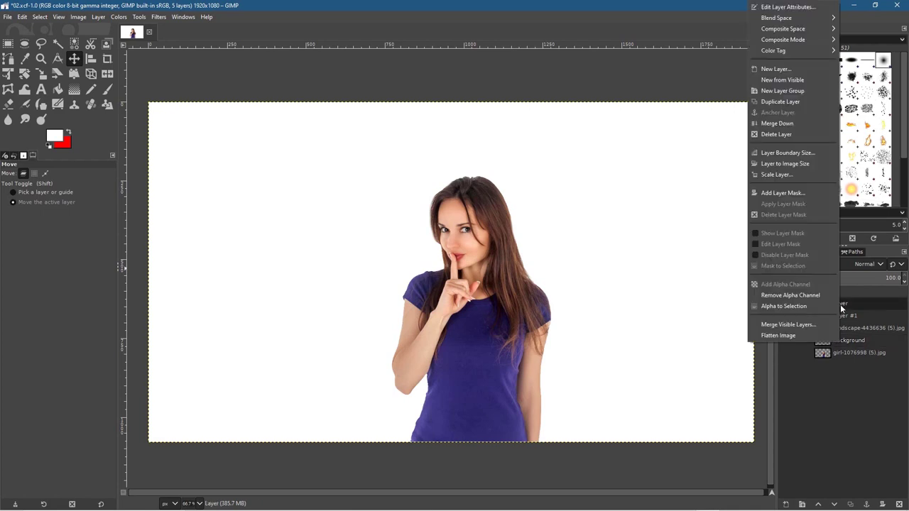
pyautogui.click(789, 308)
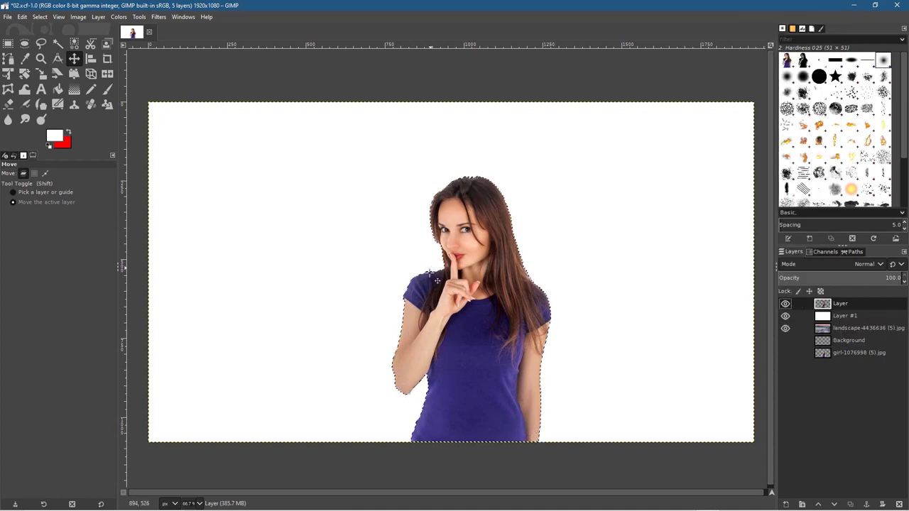
# Copy the selected girl and clear her silhouette from the white layer, Layer #1
pyautogui.click(21, 16)
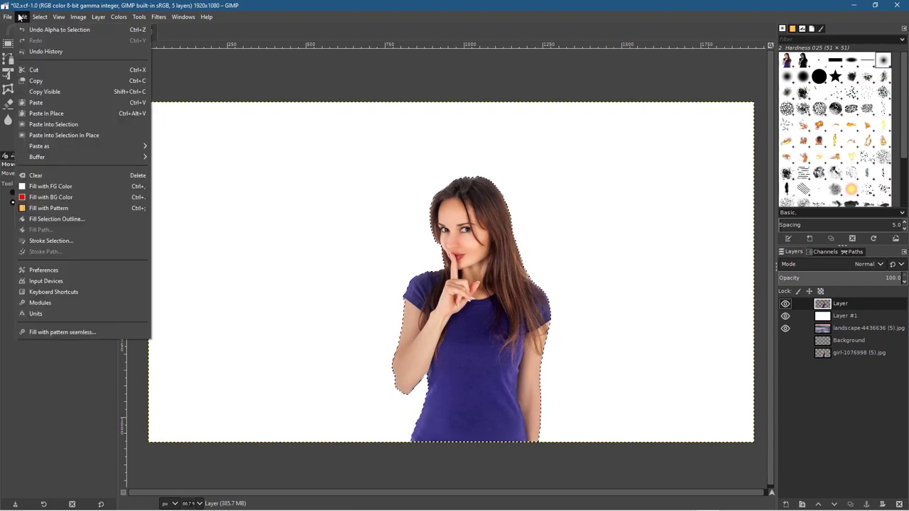
pyautogui.click(43, 79)
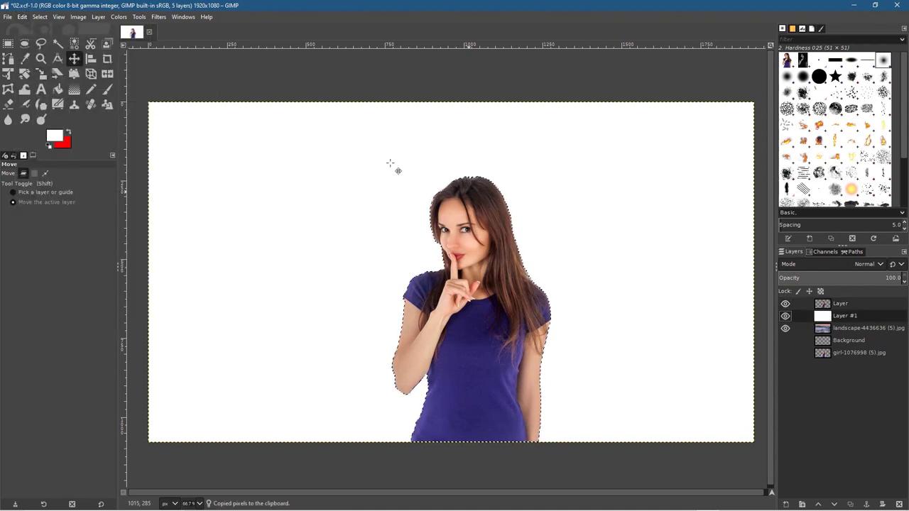
pyautogui.click(22, 17)
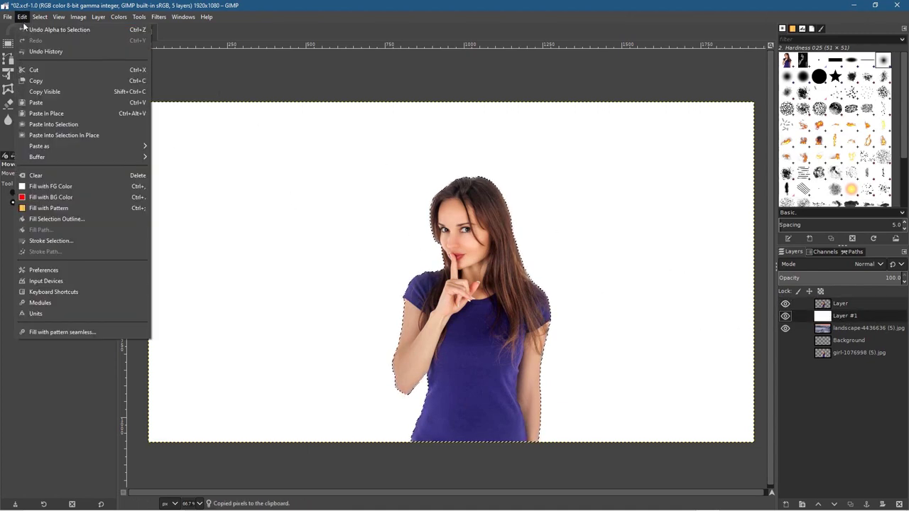
pyautogui.click(63, 177)
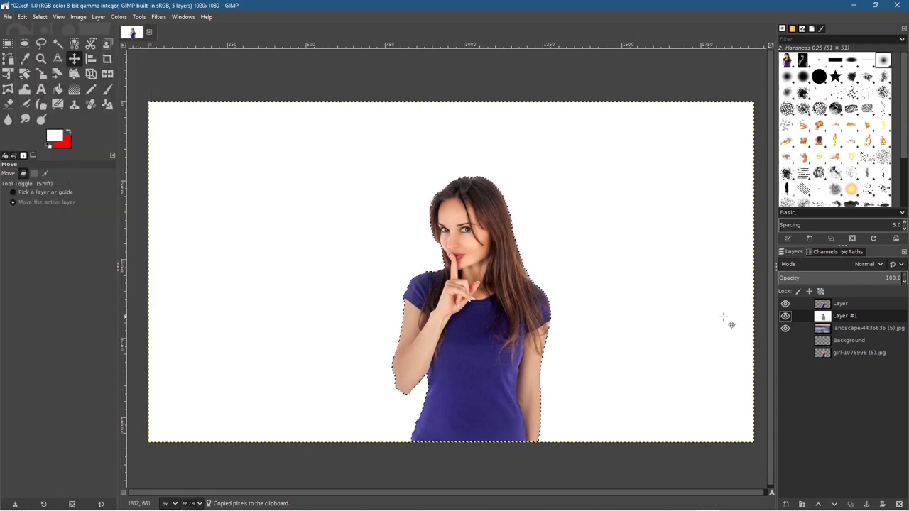
# Remove the selection and toggle the girl layer's visibility to check the silhouette cutout, leaving the layer shown
pyautogui.click(785, 304)
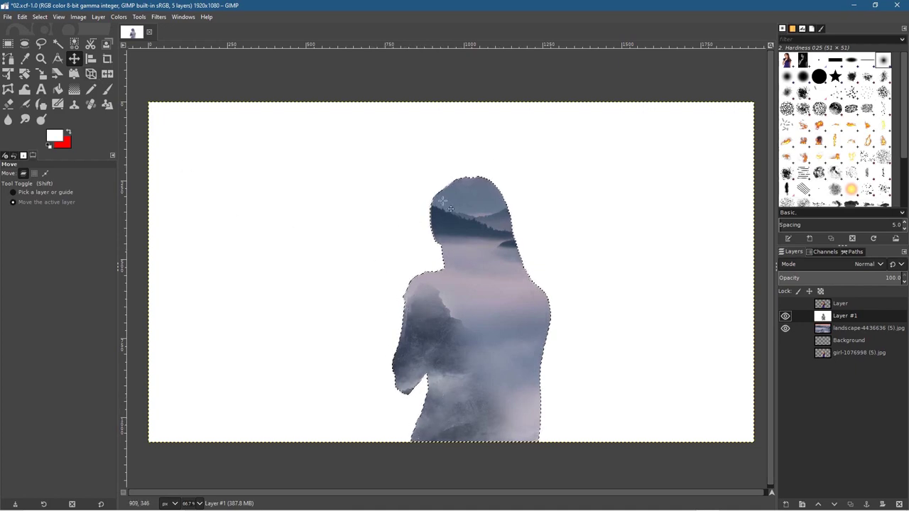
pyautogui.click(39, 17)
pyautogui.click(51, 41)
pyautogui.click(786, 304)
pyautogui.click(787, 303)
pyautogui.click(786, 303)
pyautogui.click(786, 304)
pyautogui.click(786, 303)
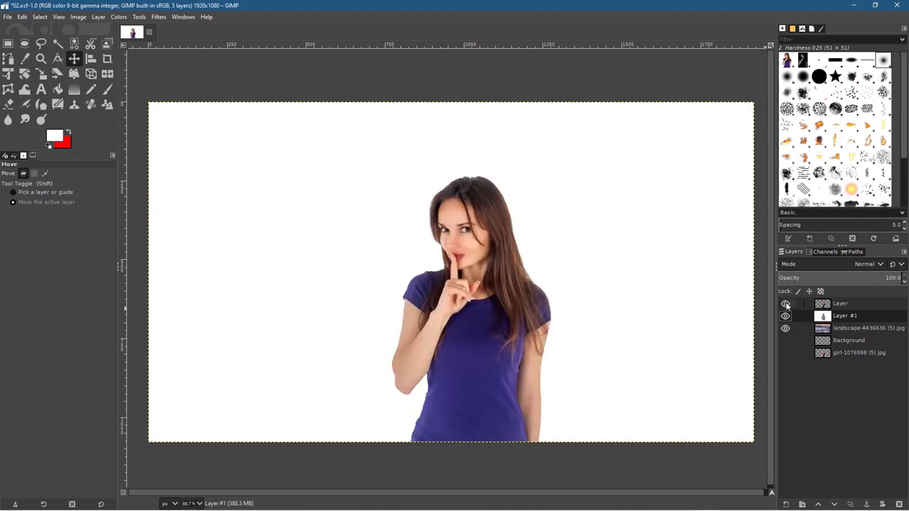
# Set the blend mode of the girl's cutout layer to Multiply
pyautogui.click(843, 303)
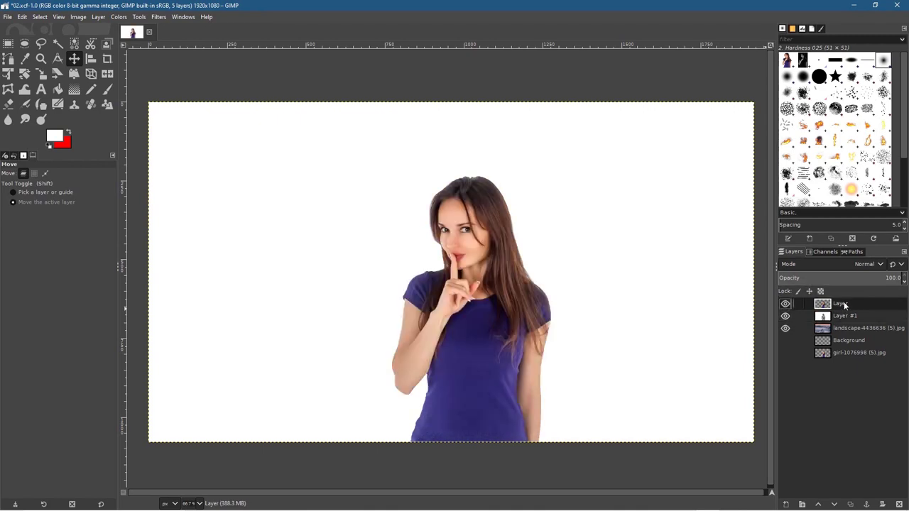
pyautogui.click(822, 263)
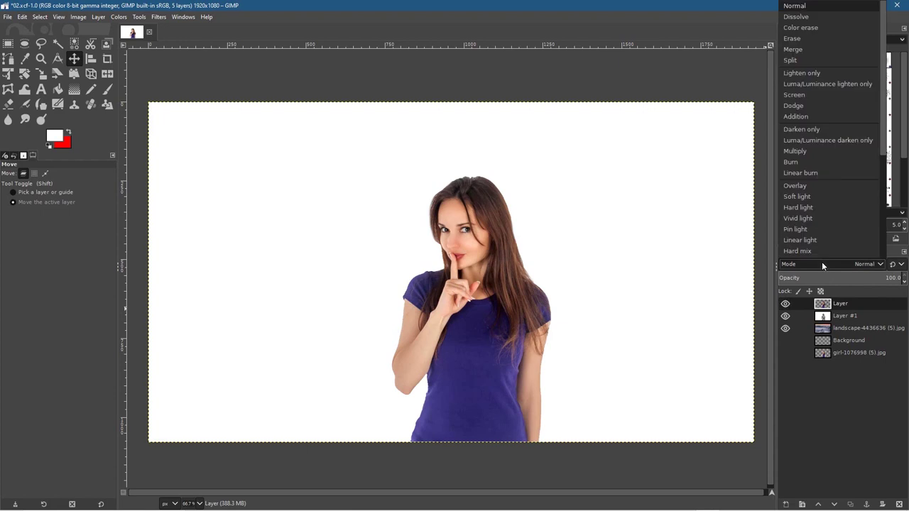
pyautogui.click(792, 151)
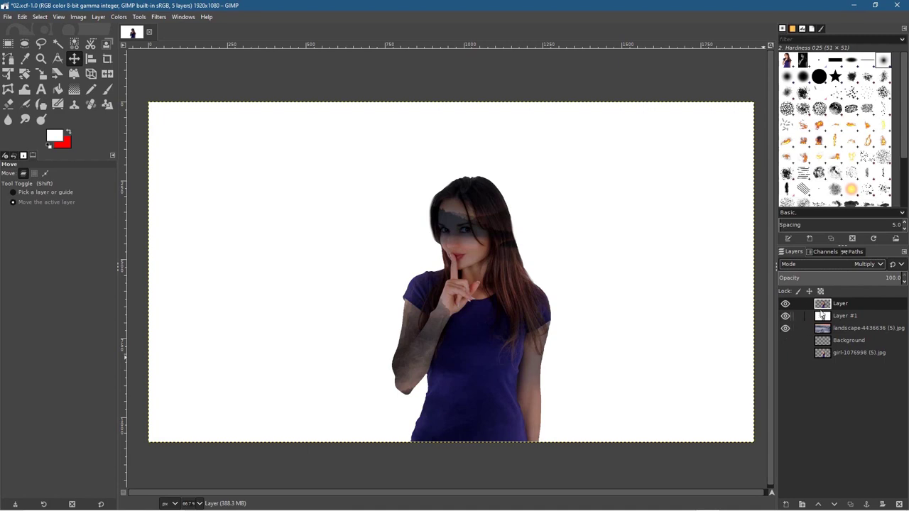
# Save the image under the new name 03.xcf in the double exposure sample folder
pyautogui.click(7, 17)
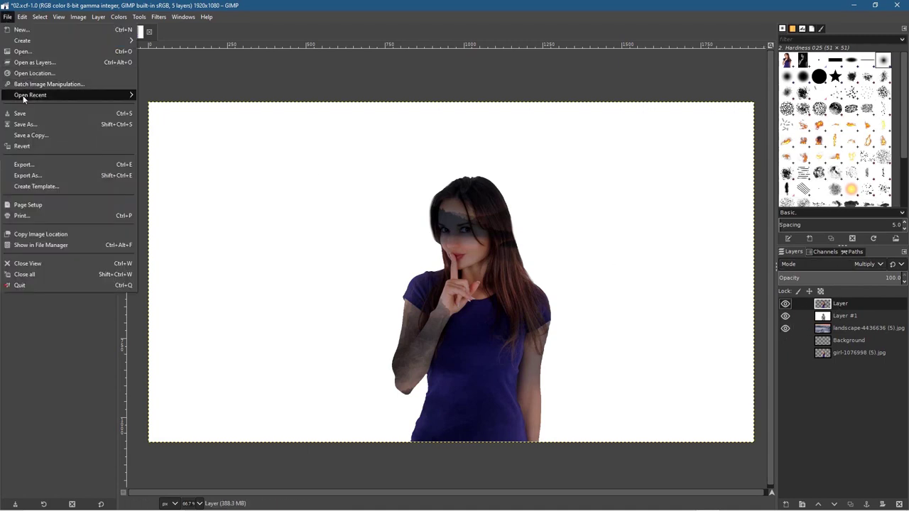
pyautogui.click(29, 125)
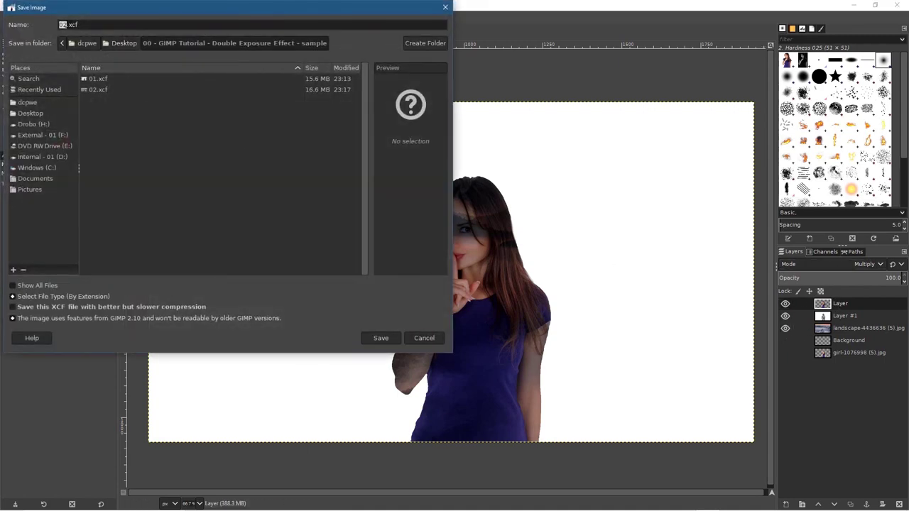
pyautogui.press('BackSpace')
pyautogui.write('3')
pyautogui.click(383, 341)
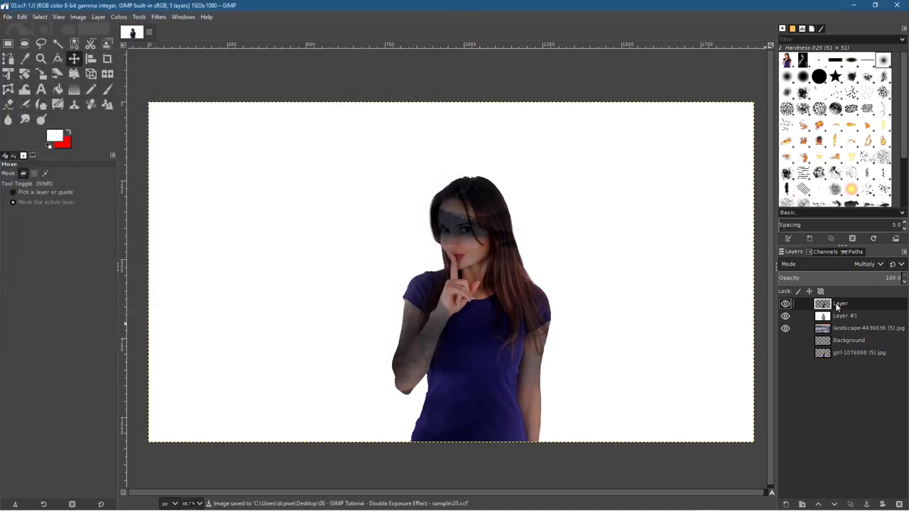
# Desaturate the girl's cutout layer using the Luminance mode
pyautogui.click(117, 17)
pyautogui.moveTo(145, 209)
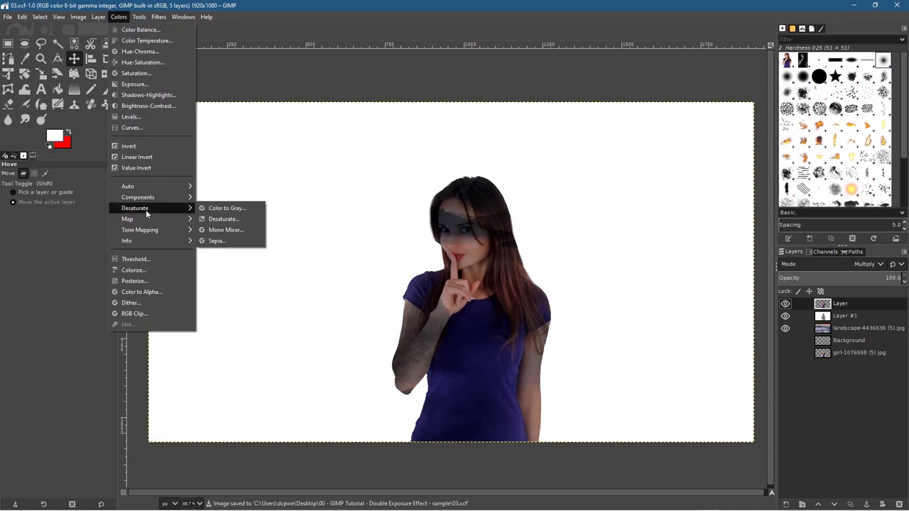
pyautogui.click(212, 220)
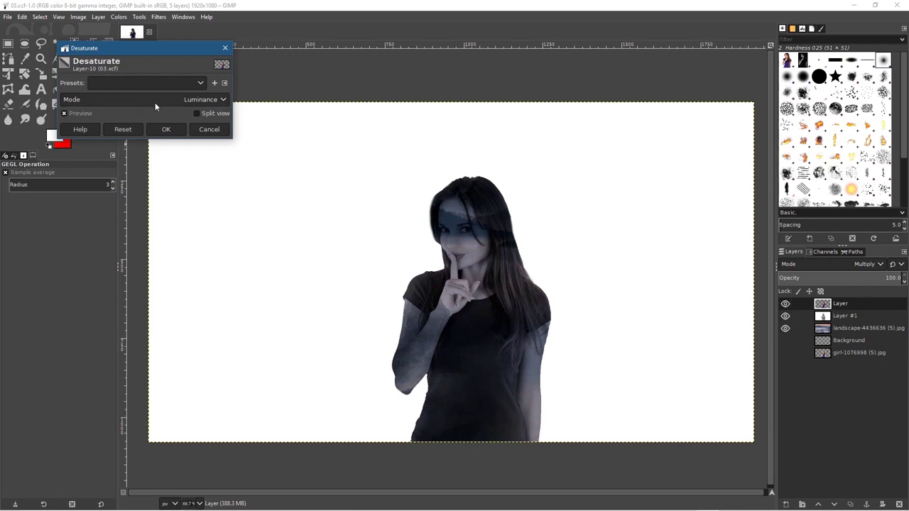
pyautogui.click(190, 102)
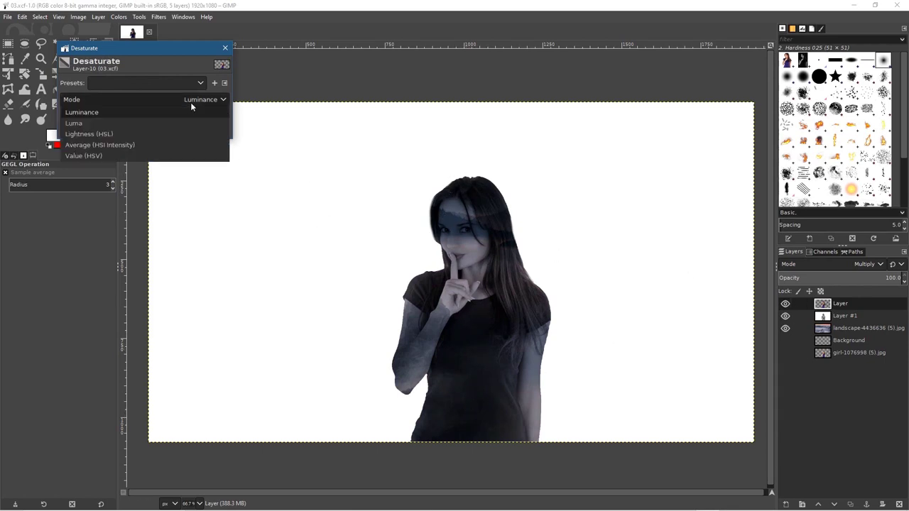
pyautogui.click(84, 114)
pyautogui.click(166, 130)
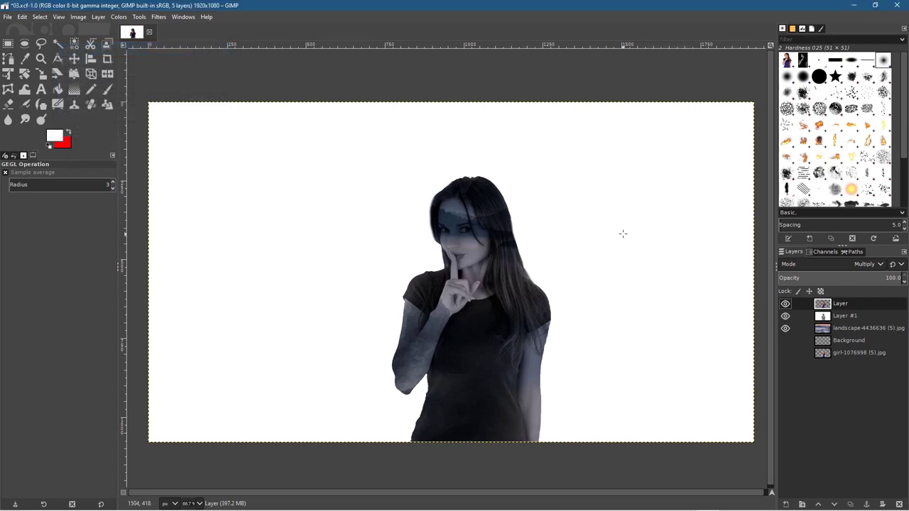
pyautogui.click(117, 17)
pyautogui.click(125, 117)
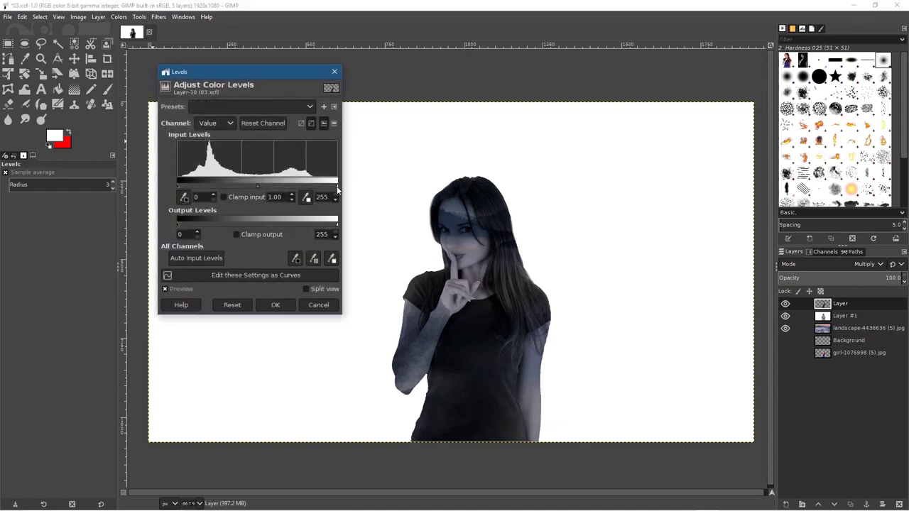
pyautogui.click(335, 72)
# Brighten the girl's cutout layer with Levels by lowering the Value channel's white input level to 151
pyautogui.click(119, 17)
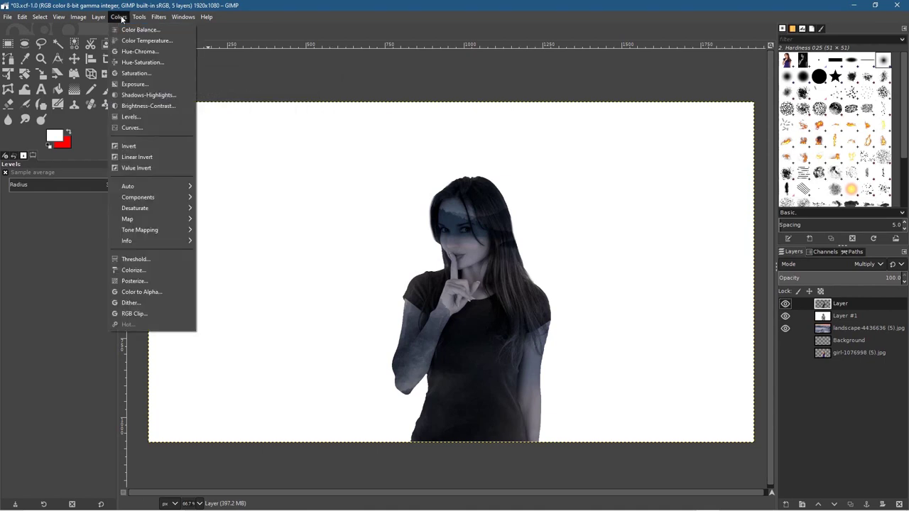
pyautogui.click(131, 115)
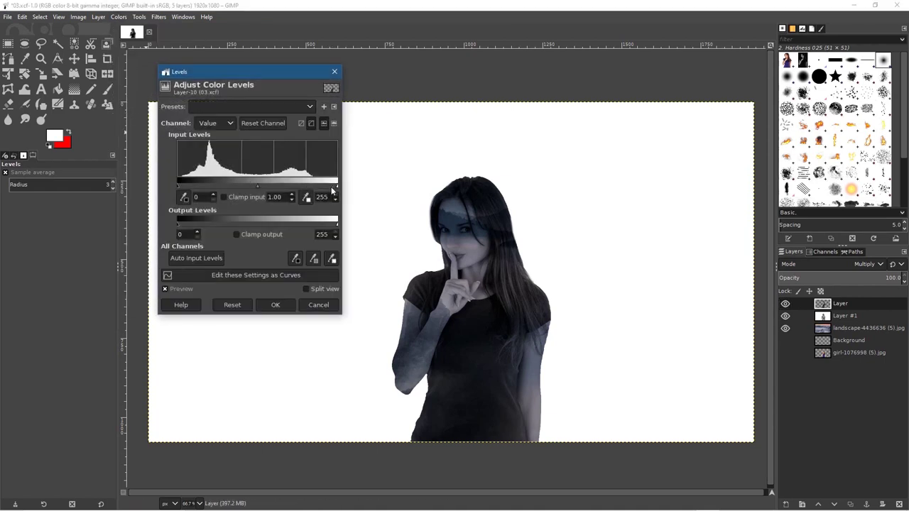
pyautogui.moveTo(338, 187); pyautogui.dragTo(275, 185)
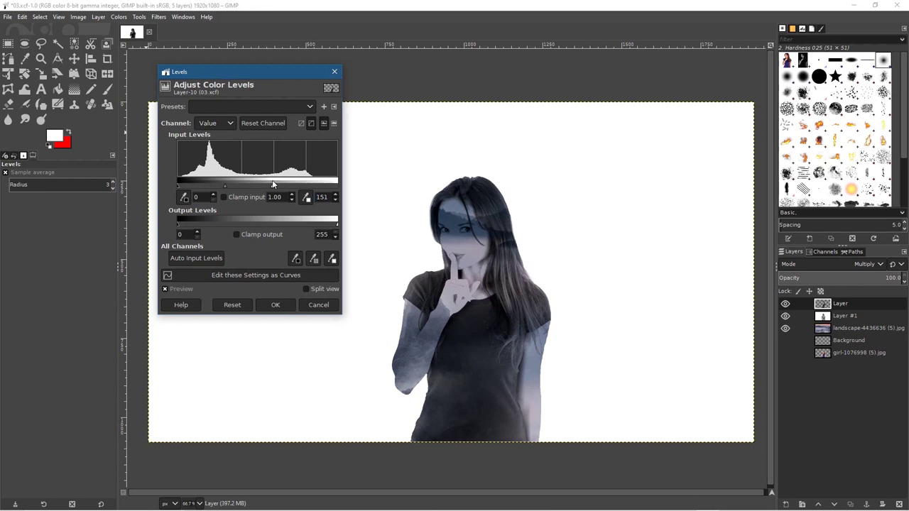
pyautogui.click(274, 305)
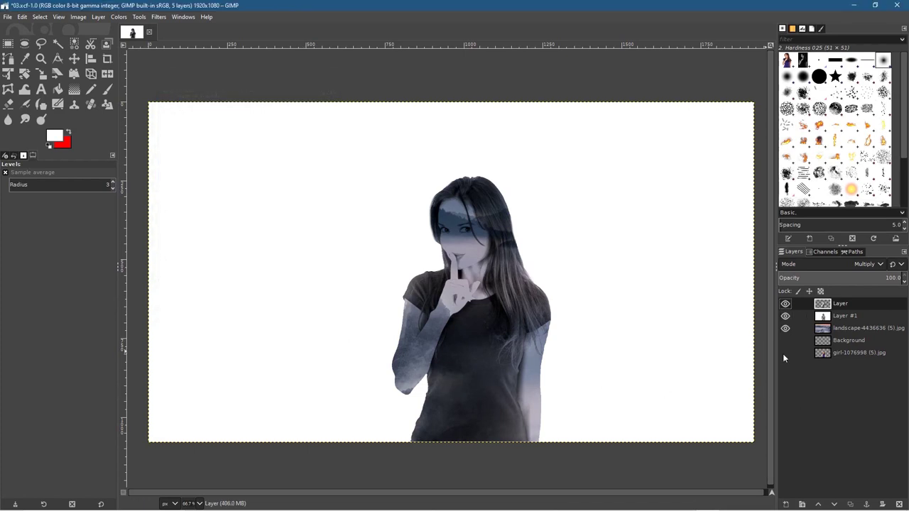
# Try different opacities on the white layer, Layer #1, and set it to about 69.7
pyautogui.click(842, 319)
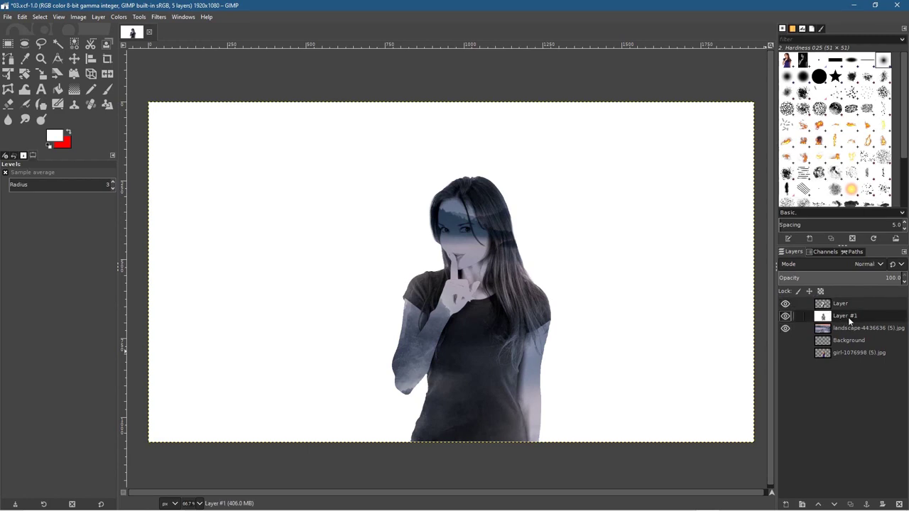
pyautogui.moveTo(889, 279); pyautogui.dragTo(861, 281)
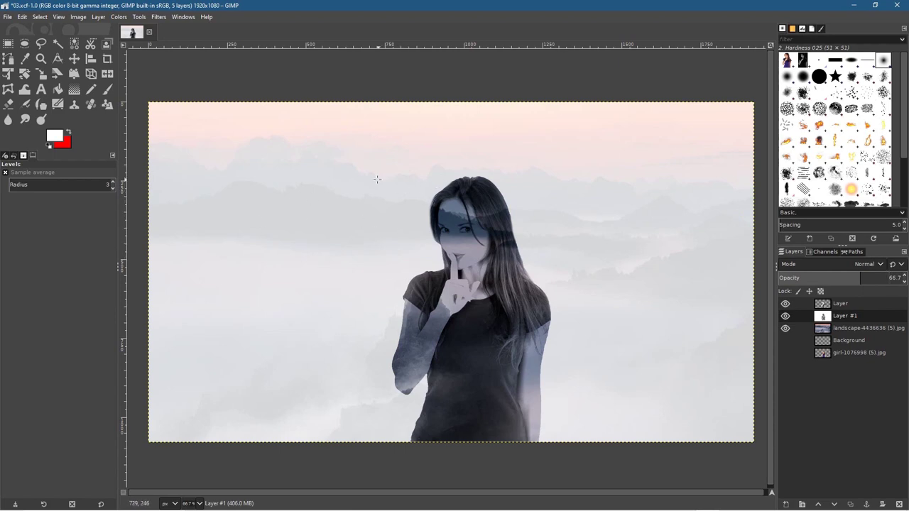
pyautogui.moveTo(863, 277); pyautogui.dragTo(759, 273)
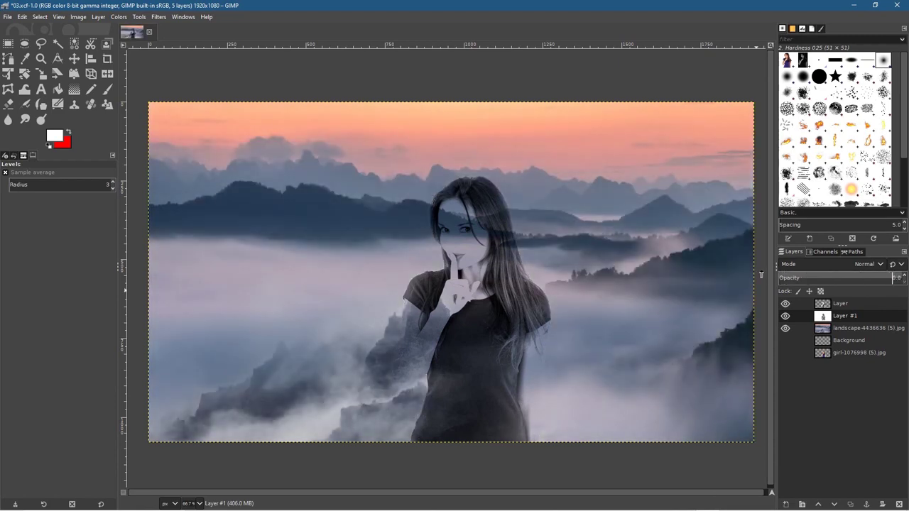
pyautogui.moveTo(775, 277); pyautogui.dragTo(864, 287)
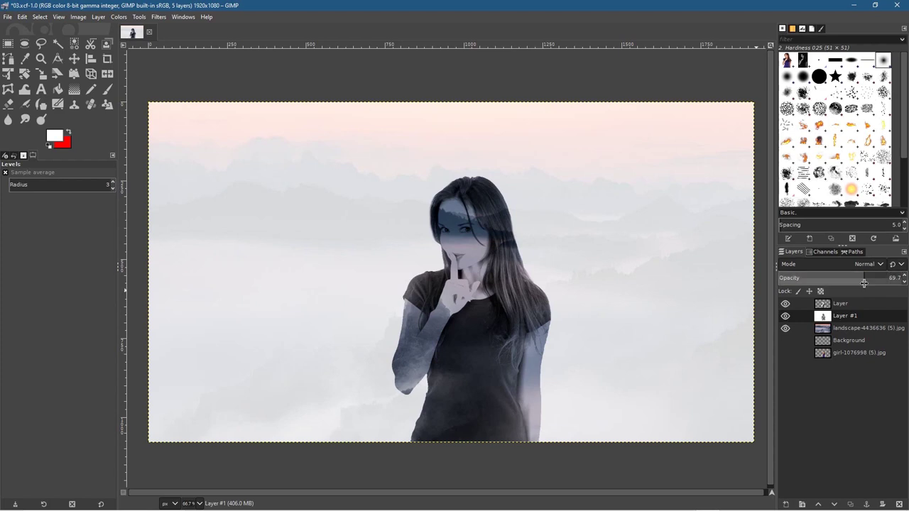
# Move the landscape layer about 300 px left and slightly down to reposition the mountains behind the girl
pyautogui.click(841, 329)
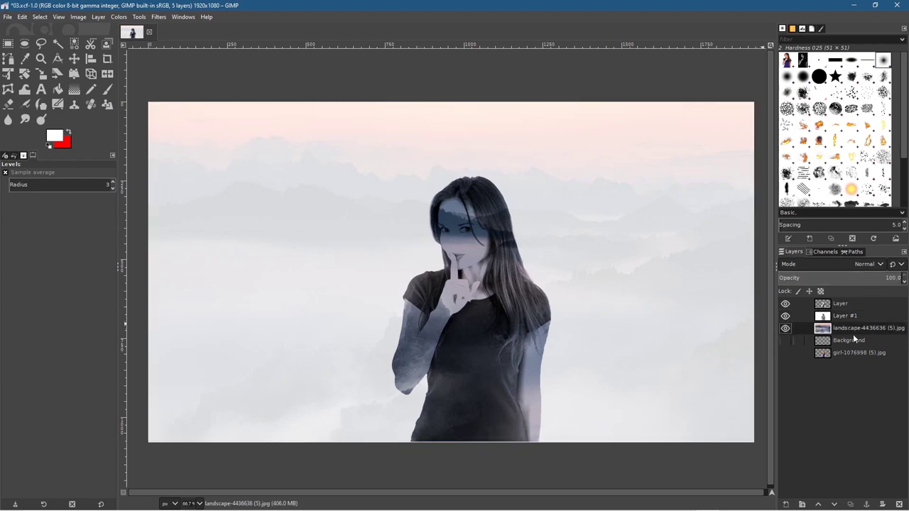
pyautogui.click(853, 340)
pyautogui.click(74, 58)
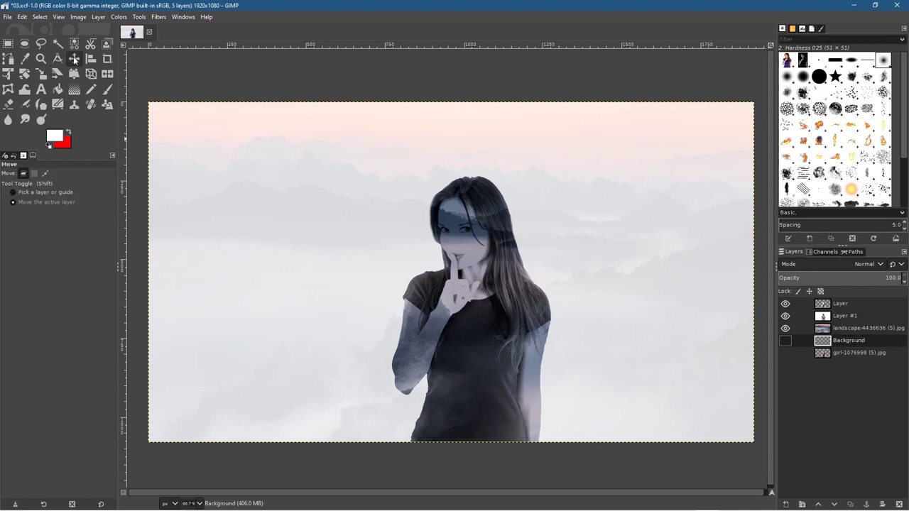
pyautogui.scroll(-1, 349, 185)
pyautogui.scroll(-1, 349, 186)
pyautogui.scroll(1, 349, 185)
pyautogui.scroll(-3, 349, 185)
pyautogui.scroll(2, 349, 186)
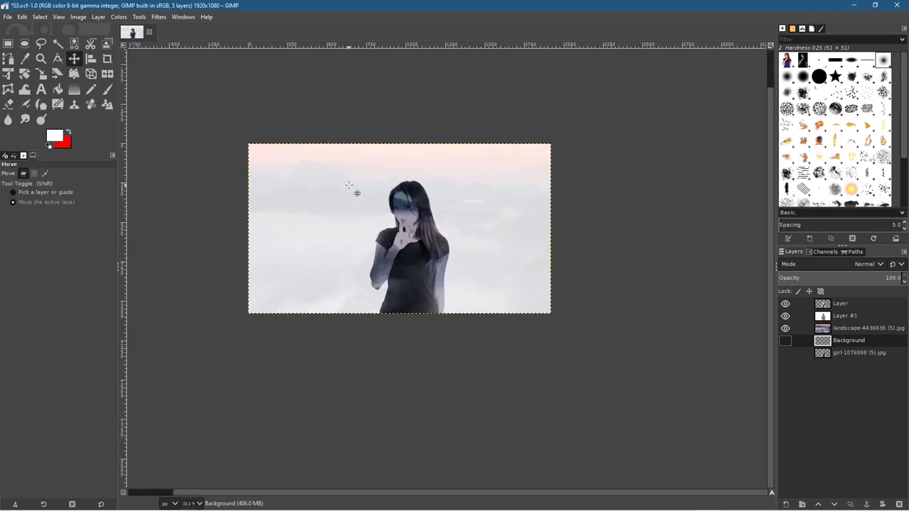
pyautogui.click(852, 330)
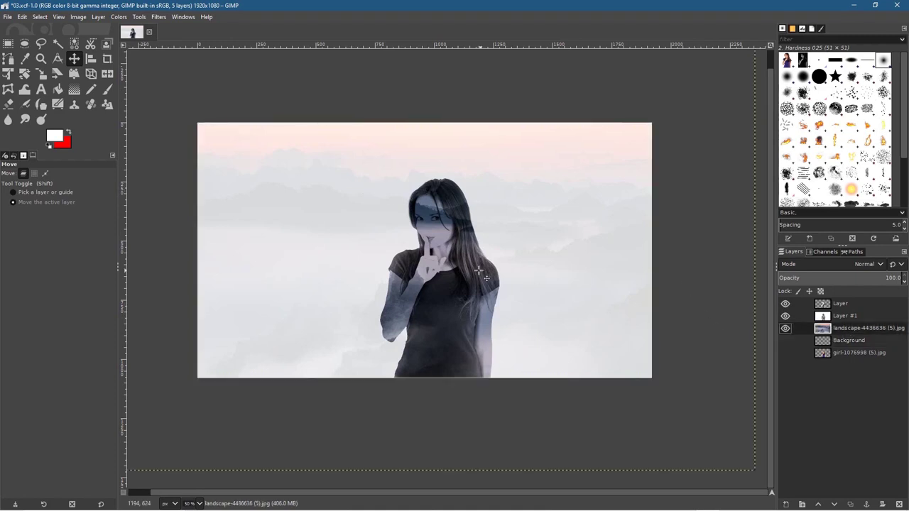
pyautogui.scroll(-1, 462, 269)
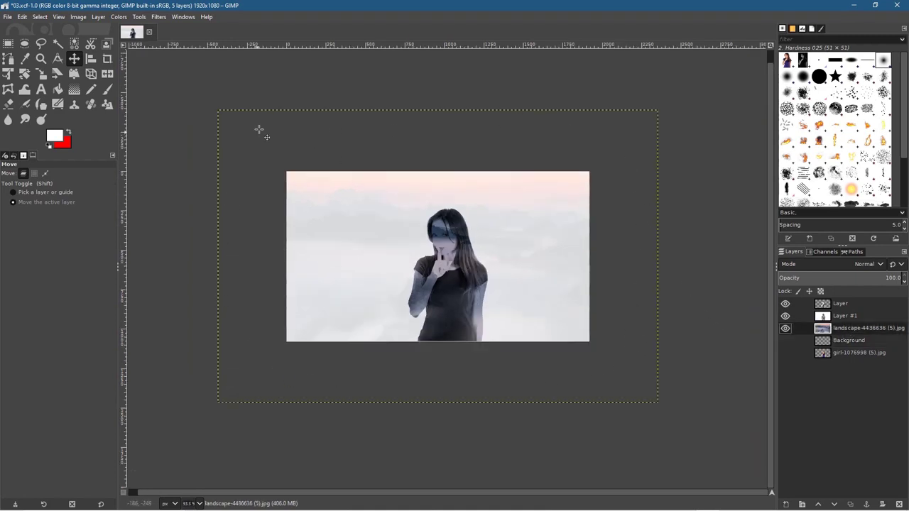
pyautogui.scroll(1, 348, 214)
pyautogui.scroll(-1, 492, 242)
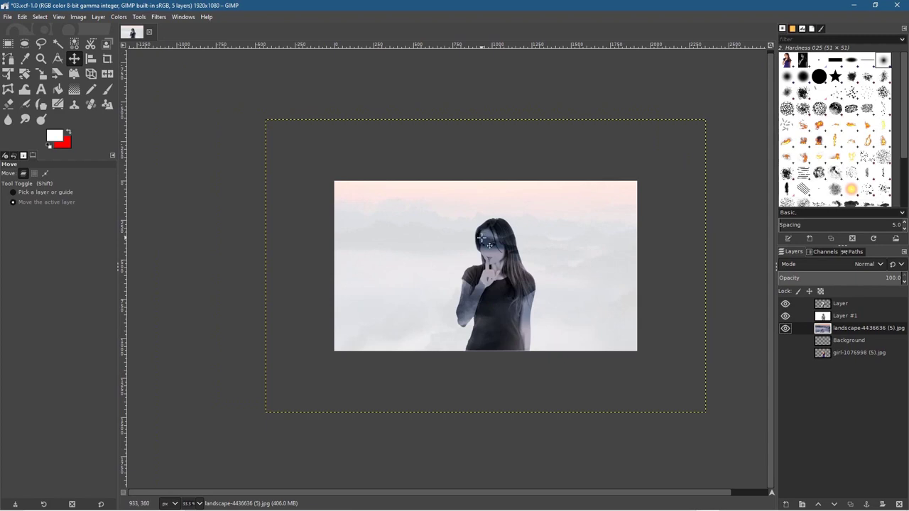
pyautogui.scroll(1, 556, 253)
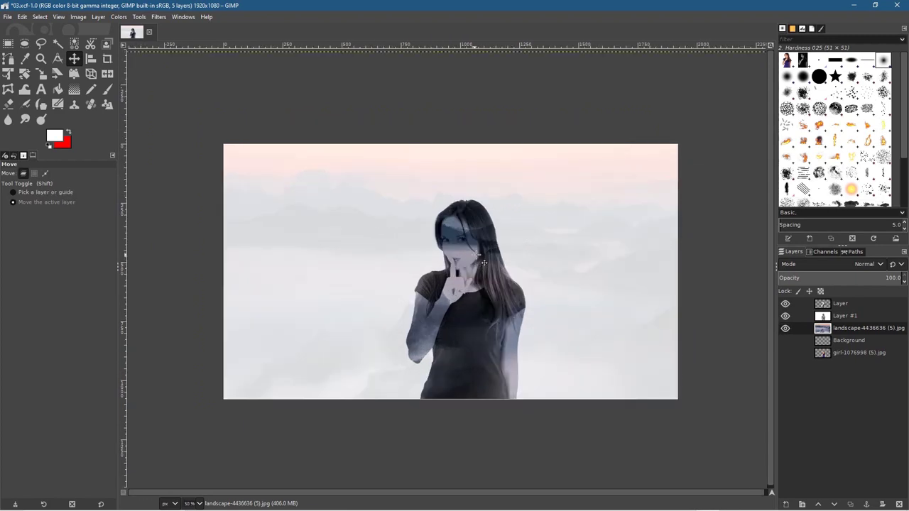
pyautogui.moveTo(529, 302); pyautogui.dragTo(463, 310)
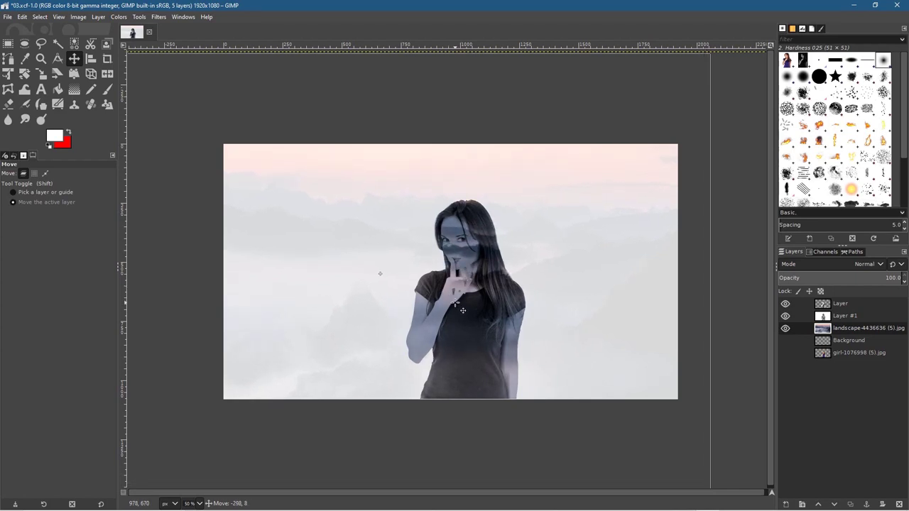
pyautogui.moveTo(462, 310)
pyautogui.mouseDown()
pyautogui.moveTo(465, 329)
pyautogui.moveTo(460, 311)
pyautogui.mouseUp()
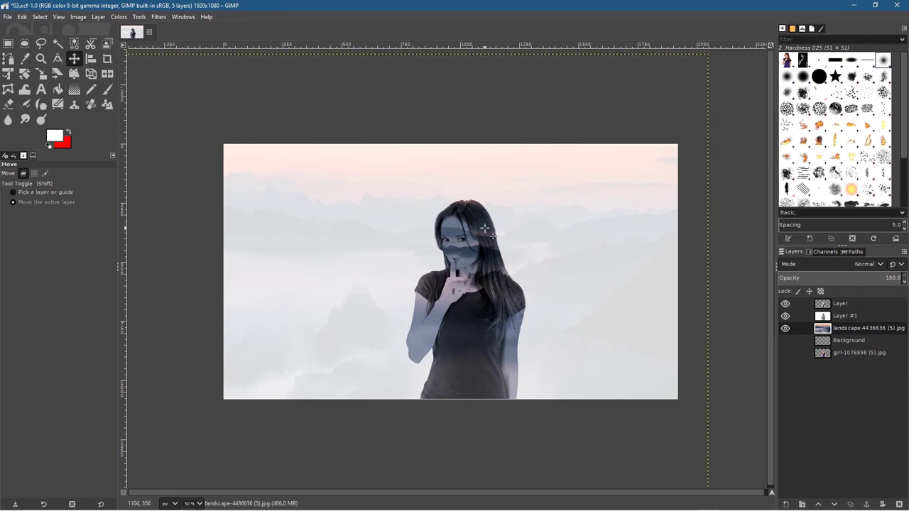
pyautogui.scroll(2, 482, 232)
pyautogui.scroll(1, 481, 233)
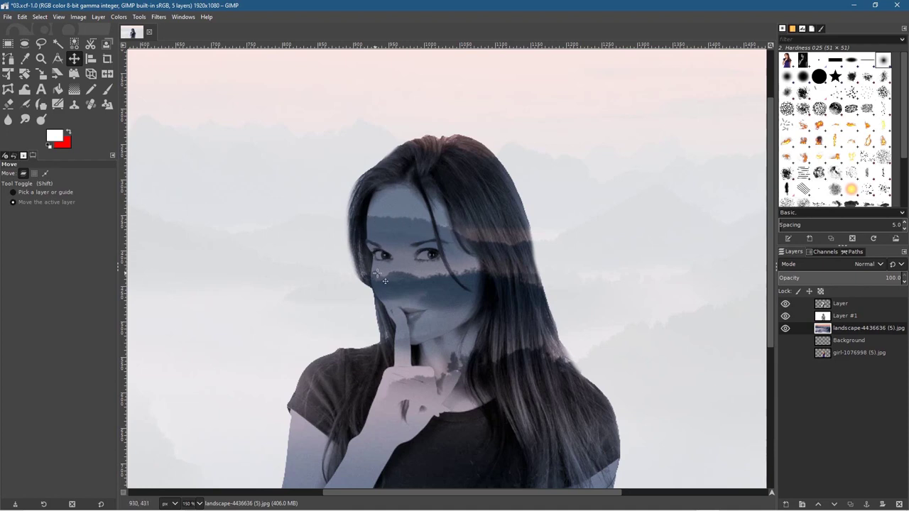
pyautogui.scroll(-2, 475, 270)
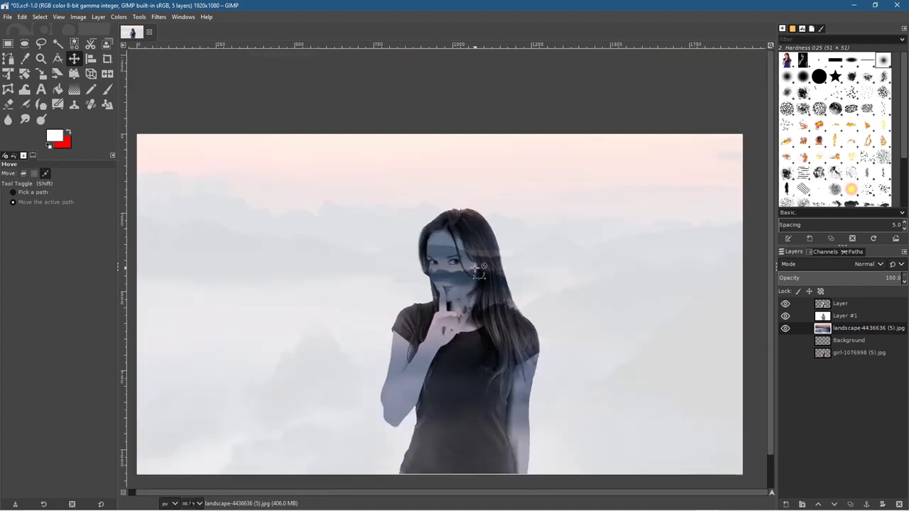
pyautogui.scroll(-1, 475, 271)
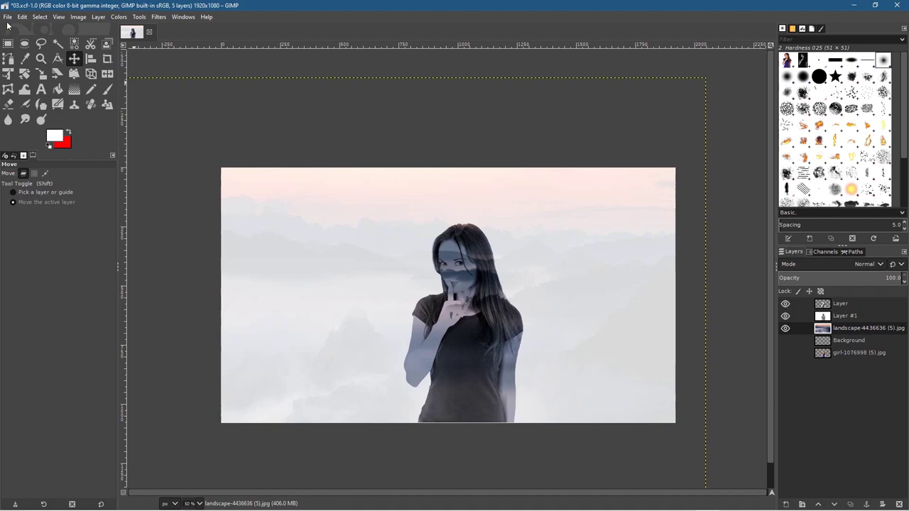
# Save the image under the new name 04.xcf in the double exposure sample folder
pyautogui.click(8, 16)
pyautogui.click(32, 122)
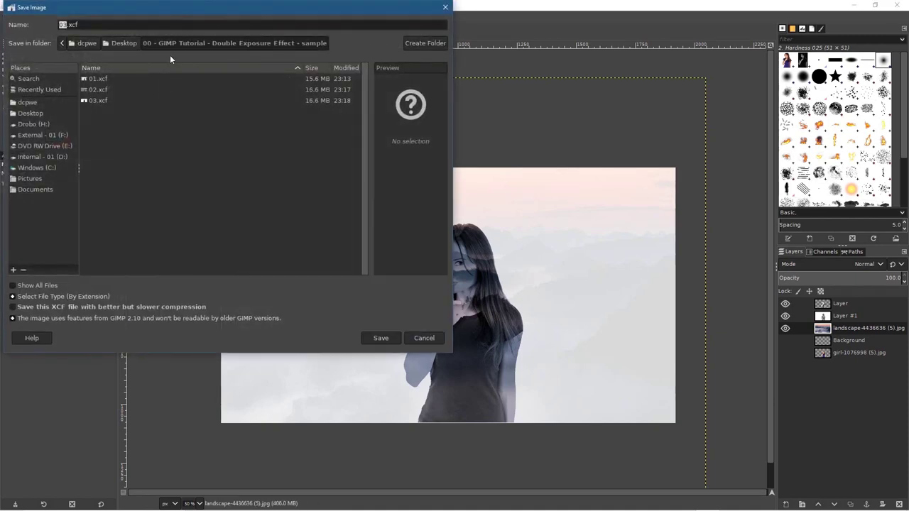
pyautogui.write('04')
pyautogui.click(382, 338)
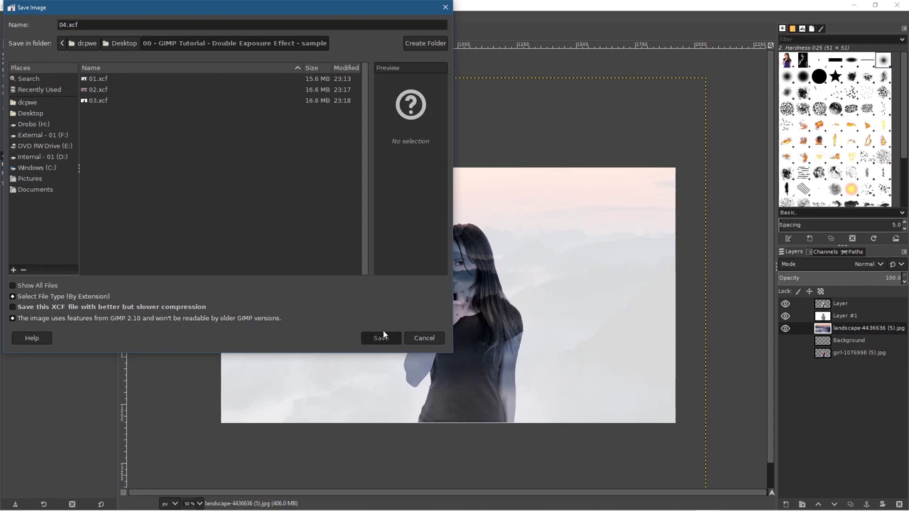
# Shift the girl's cutout layer horizontally to the right, away from the silhouette opening in the white layer
pyautogui.click(832, 305)
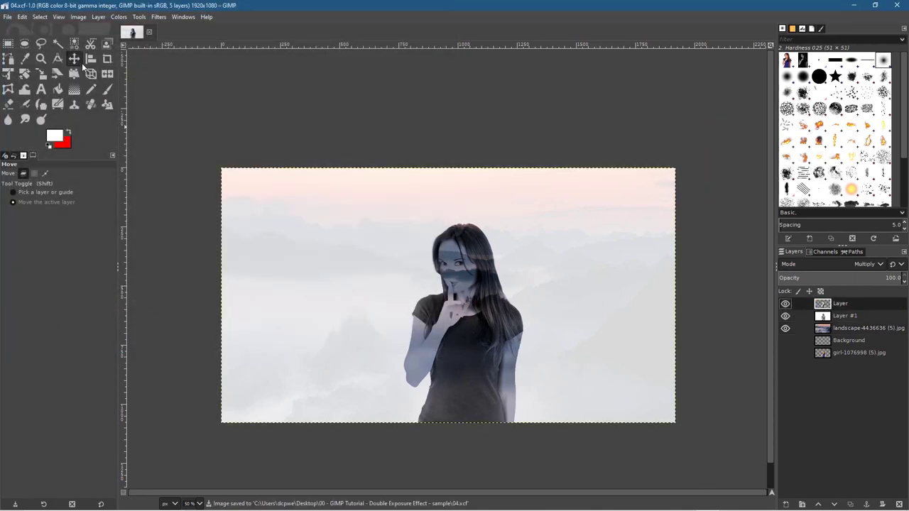
pyautogui.moveTo(441, 308); pyautogui.dragTo(468, 319)
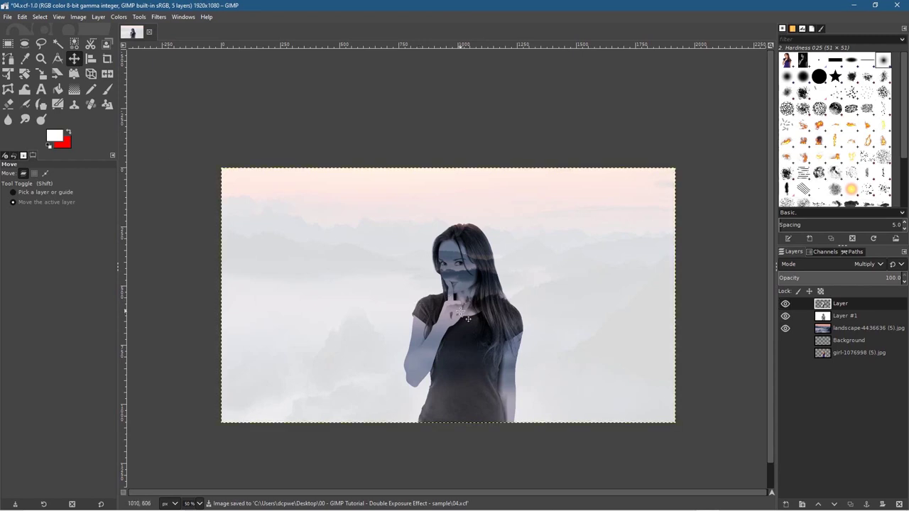
pyautogui.press('shift')
pyautogui.hotkey('shift', 'Right')
pyautogui.hotkey('shift', 'Right')
pyautogui.hotkey('shift', 'Right')
pyautogui.hotkey('shift', 'Right')
pyautogui.hotkey('shift', 'Right')
pyautogui.hotkey('shift', 'Right')
pyautogui.hotkey('shift', 'Right')
pyautogui.hotkey('shift', 'Right')
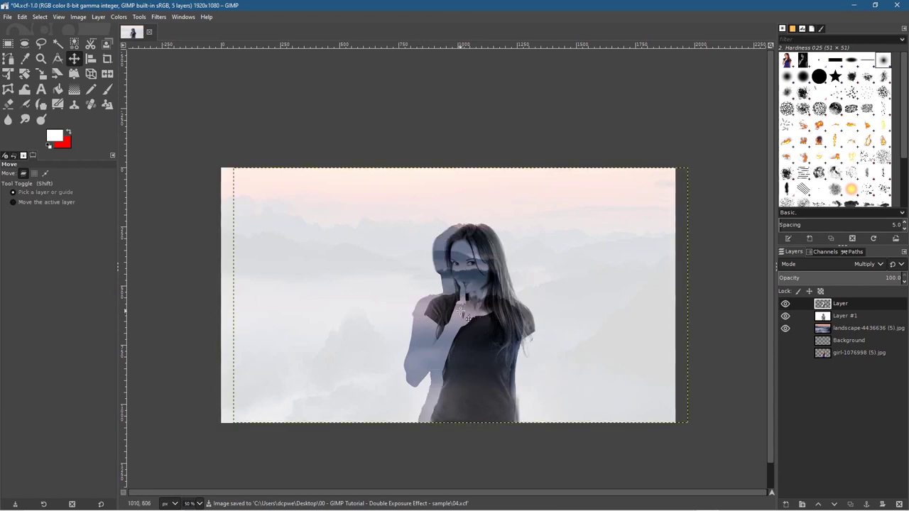
pyautogui.hotkey('shift', 'Left')
pyautogui.hotkey('shift', 'Left')
pyautogui.hotkey('shift', 'Right')
pyautogui.hotkey('shift', 'Right')
pyautogui.hotkey('shift', 'Right')
pyautogui.hotkey('shift', 'Left')
pyautogui.hotkey('shift', 'Left')
pyautogui.hotkey('shift', 'Left')
pyautogui.hotkey('shift', 'Right')
pyautogui.hotkey('shift', 'Right')
pyautogui.hotkey('shift', 'Left')
pyautogui.hotkey('shift', 'Left')
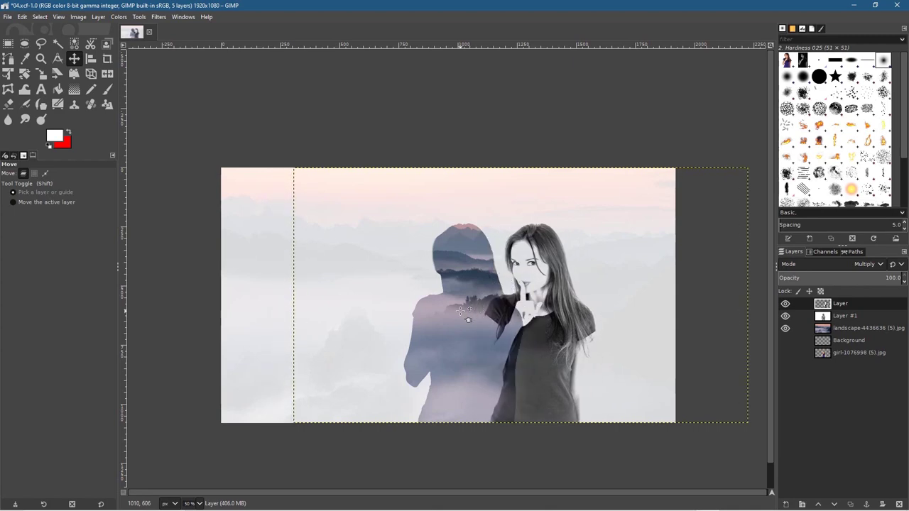
# Shift the white layer, Layer #1, to the right until its silhouette opening lines up with the girl
pyautogui.click(842, 317)
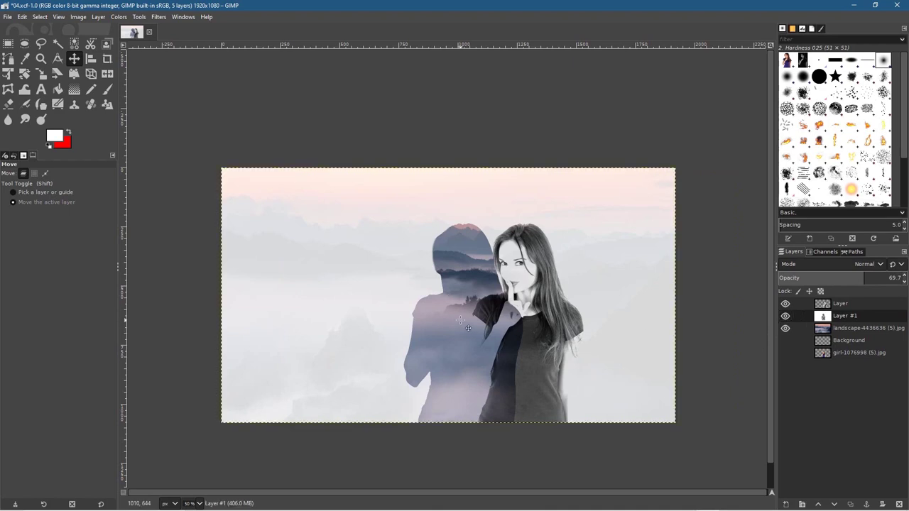
pyautogui.hotkey('shift', 'Right')
pyautogui.hotkey('shift', 'Right')
pyautogui.hotkey('shift', 'Right')
pyautogui.hotkey('shift', 'Right')
pyautogui.hotkey('shift', 'Right')
pyautogui.hotkey('shift', 'Right')
pyautogui.hotkey('shift', 'Right')
pyautogui.hotkey('shift', 'Right')
pyautogui.hotkey('shift', 'Left')
pyautogui.press('shift')
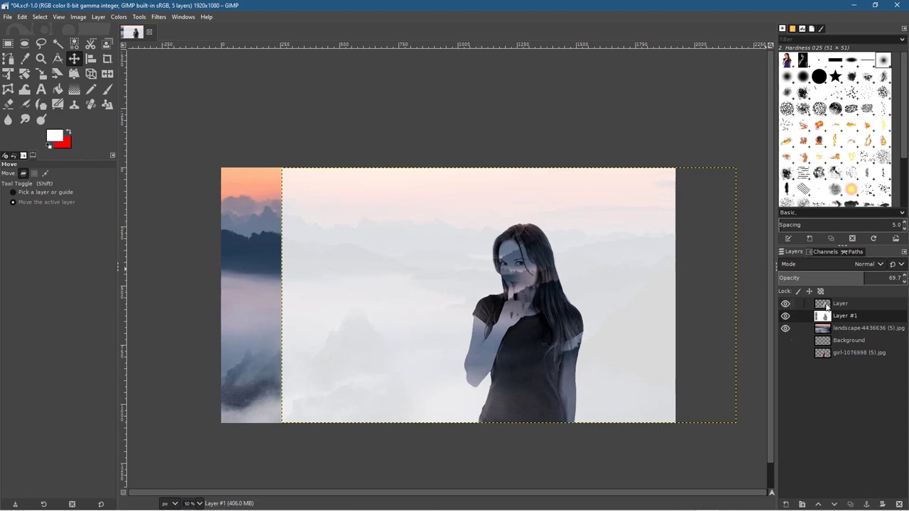
# Undo the horizontal shifts of the white layer and the girl's cutout layer
pyautogui.press('alt')
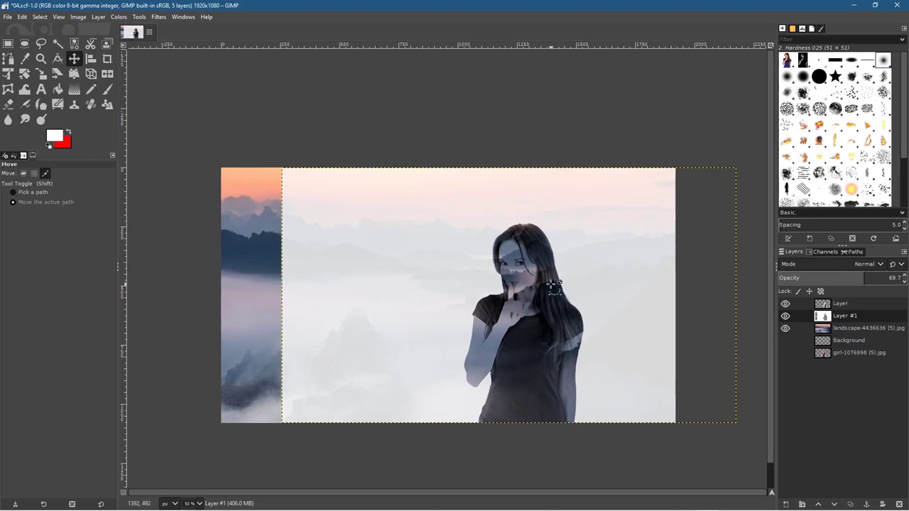
pyautogui.hotkey('ctrl', 'z')
pyautogui.hotkey('ctrl', 'z')
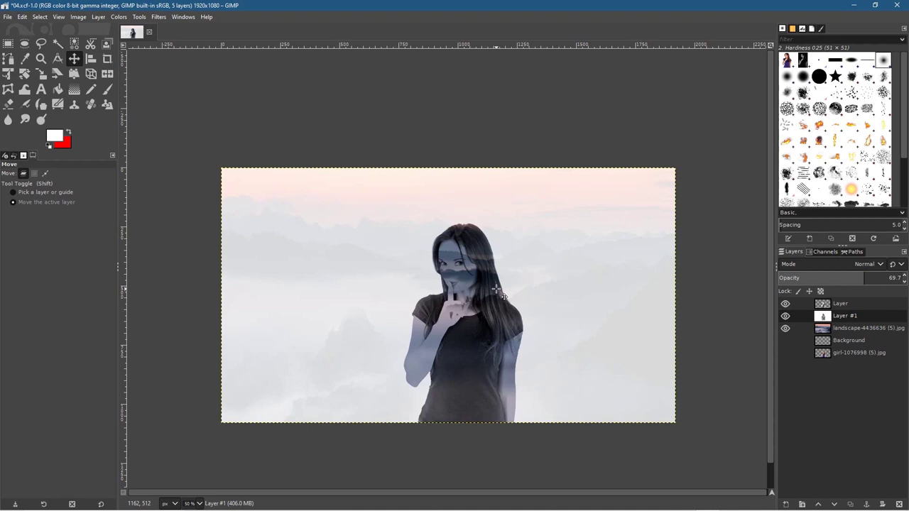
pyautogui.scroll(1, 498, 289)
pyautogui.scroll(-1, 498, 289)
# Try lower and higher Saturation scale values on the girl's cutout layer, such as 0.941 and 1.691, and discard them
pyautogui.click(834, 307)
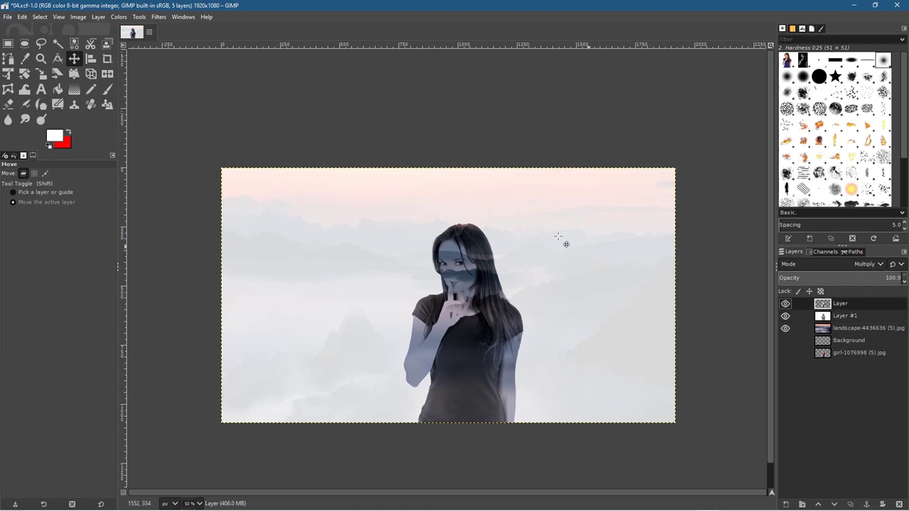
pyautogui.click(118, 17)
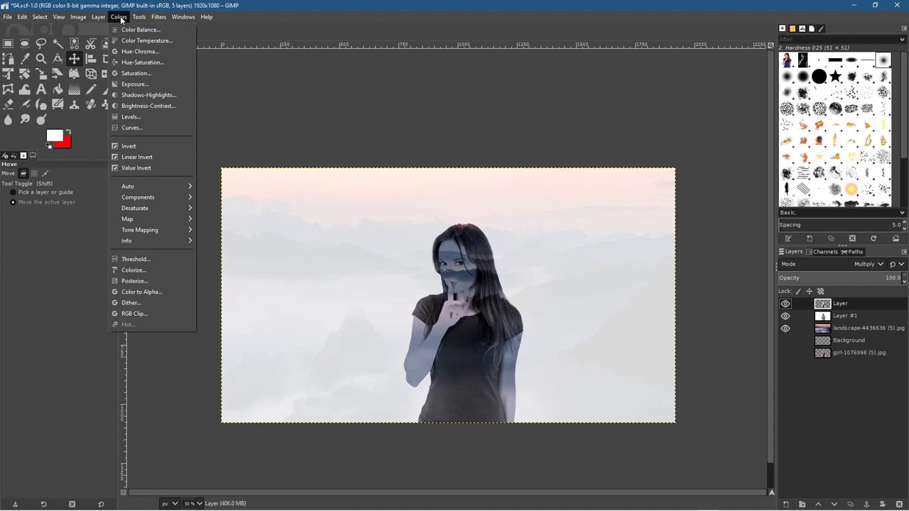
pyautogui.click(129, 74)
pyautogui.moveTo(132, 103); pyautogui.dragTo(90, 96)
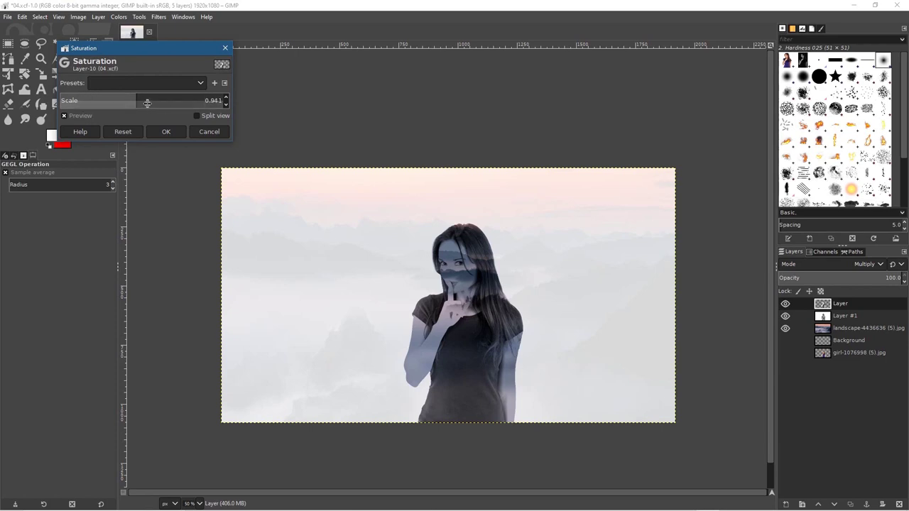
pyautogui.moveTo(136, 102); pyautogui.dragTo(198, 107)
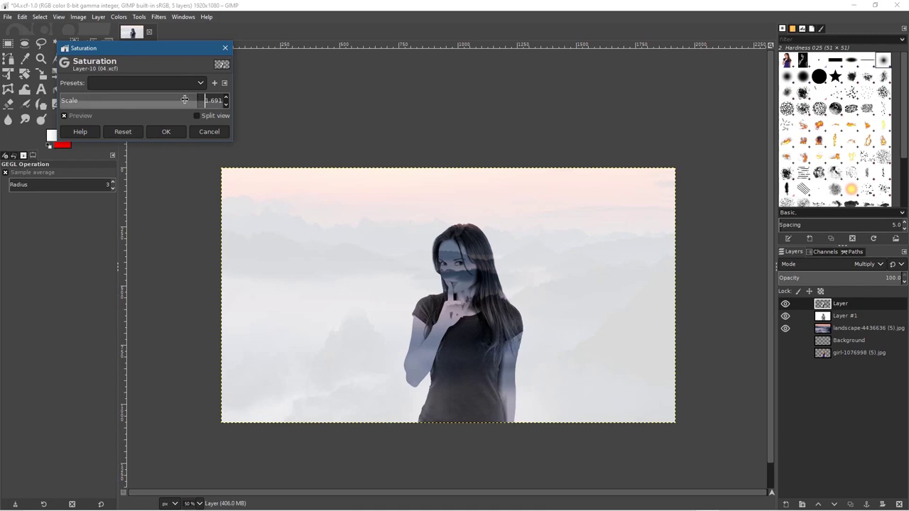
pyautogui.click(212, 132)
# Open the Exposure adjustment for the girl's cutout layer at the top of the layer stack
pyautogui.click(118, 16)
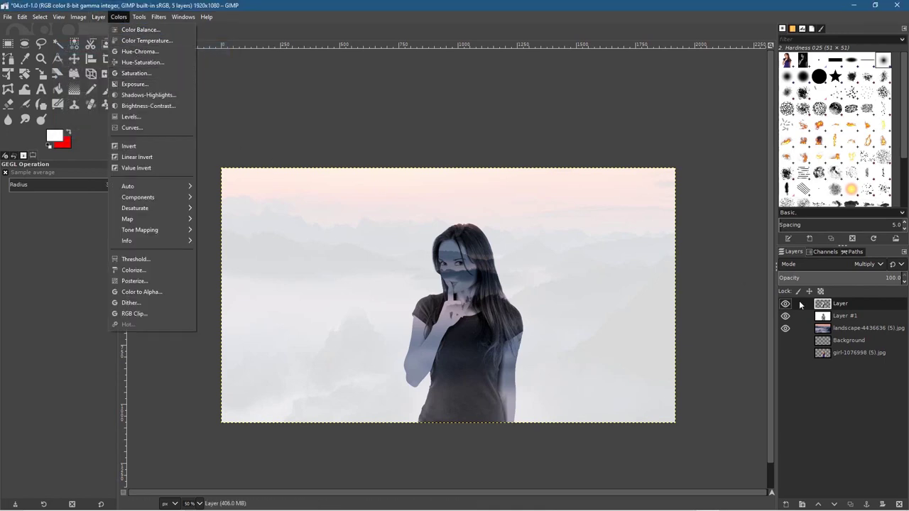
pyautogui.click(853, 304)
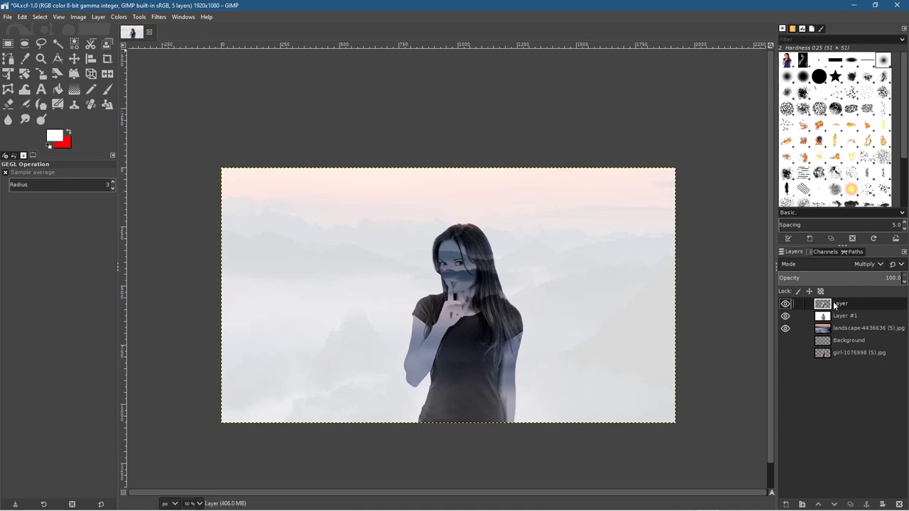
pyautogui.click(118, 16)
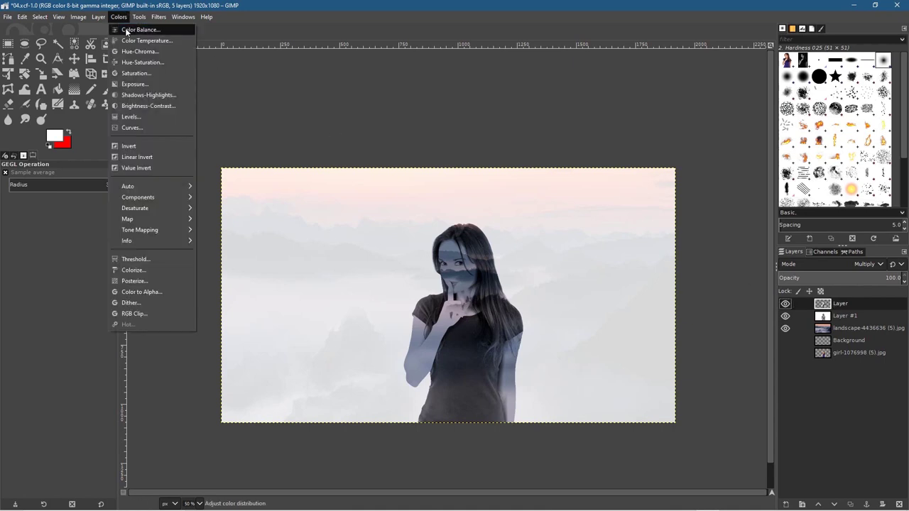
pyautogui.click(145, 85)
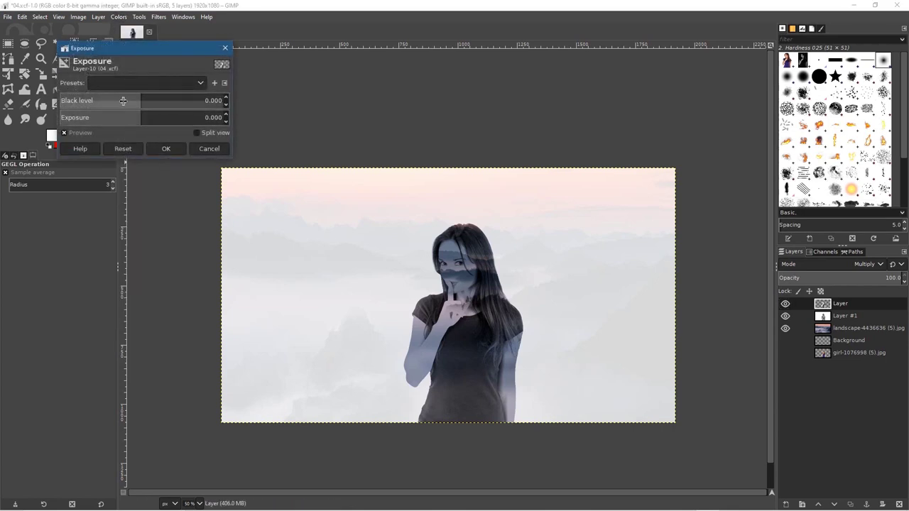
# Try low and high black levels on the girl's cutout layer, such as -0.100 and 0.100
pyautogui.moveTo(132, 101); pyautogui.dragTo(92, 101)
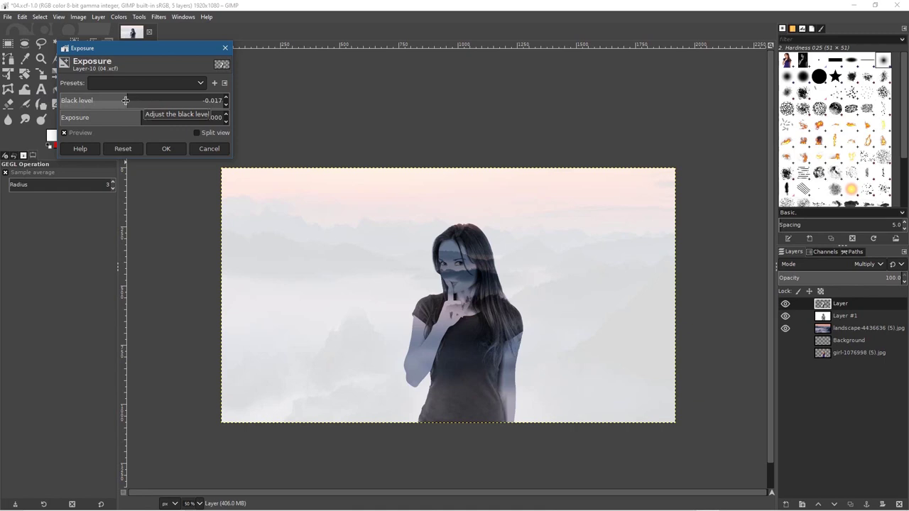
pyautogui.click(126, 100)
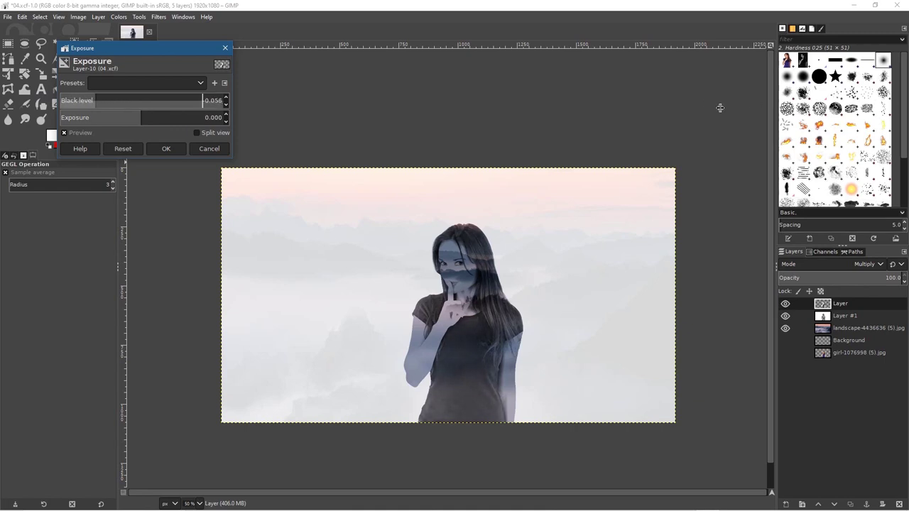
pyautogui.write('0.1')
pyautogui.press('Return')
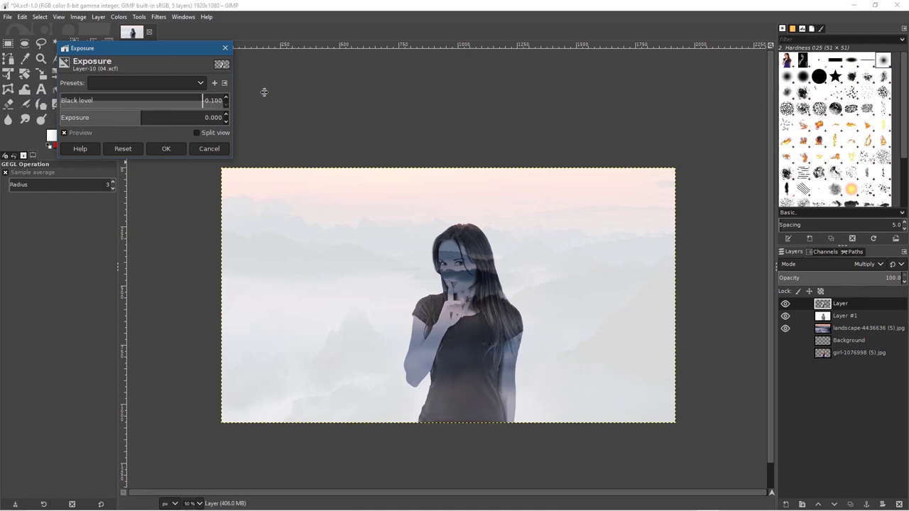
pyautogui.write('0.1')
pyautogui.press('Return')
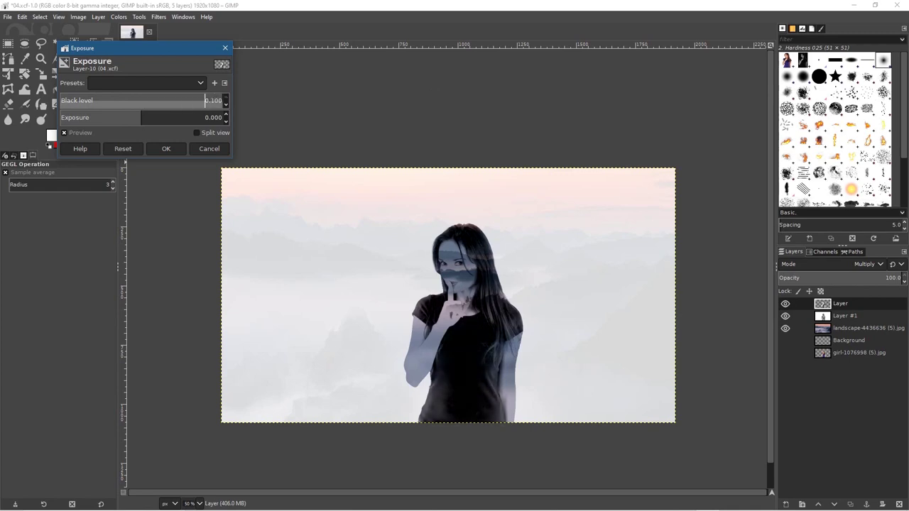
pyautogui.write('0')
pyautogui.press('Return')
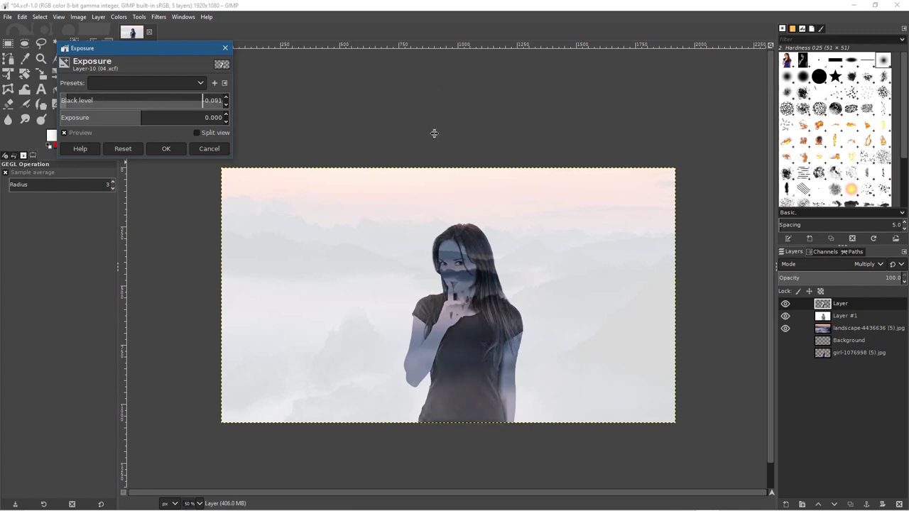
# Apply a black level of -0.007 and an exposure of 0.465 to the girl's cutout layer
pyautogui.moveTo(203, 104); pyautogui.dragTo(90, 100)
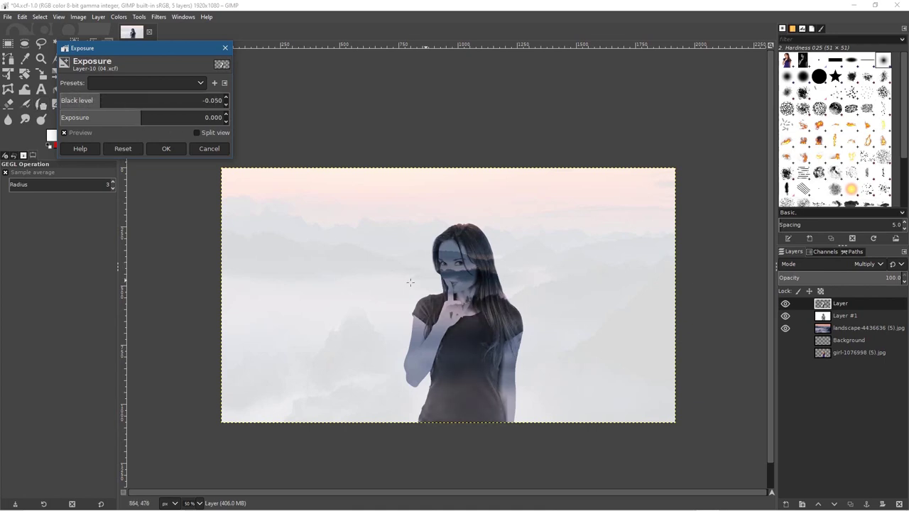
pyautogui.moveTo(132, 121)
pyautogui.mouseDown()
pyautogui.moveTo(98, 121)
pyautogui.moveTo(171, 121)
pyautogui.moveTo(129, 125)
pyautogui.moveTo(146, 125)
pyautogui.moveTo(102, 100)
pyautogui.moveTo(147, 103)
pyautogui.moveTo(135, 106)
pyautogui.mouseUp()
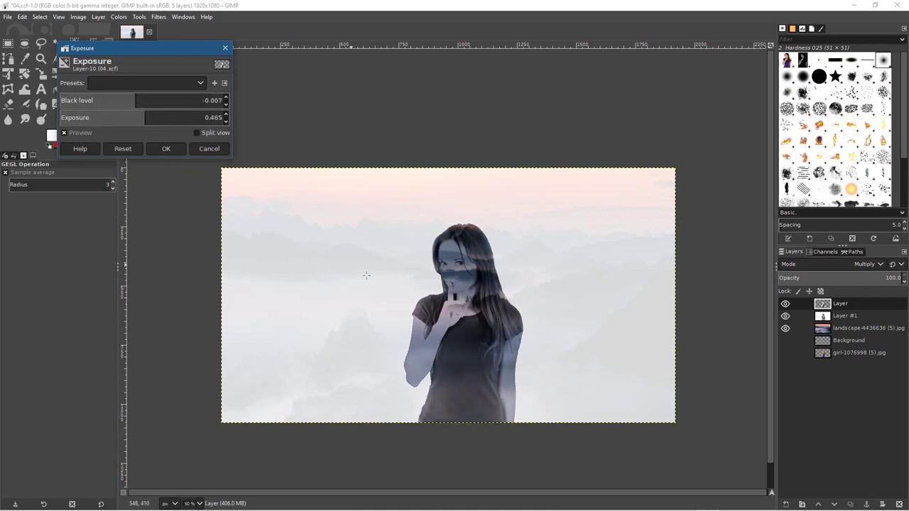
pyautogui.click(166, 150)
# Move the landscape layer to the right and slightly down beneath the girl's silhouette
pyautogui.click(842, 329)
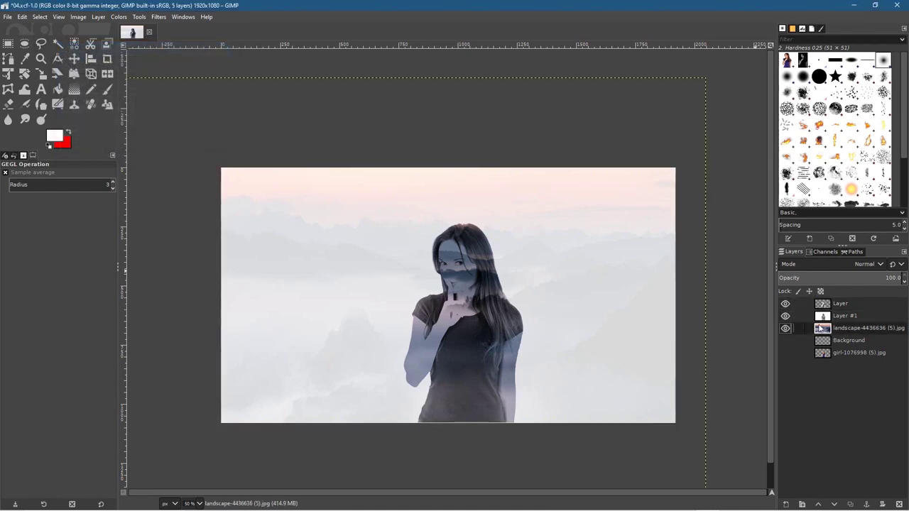
pyautogui.click(79, 62)
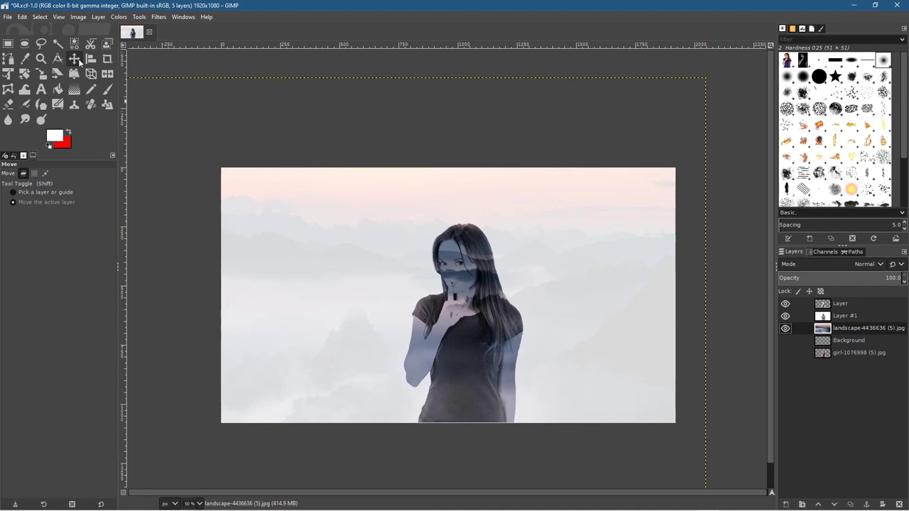
pyautogui.moveTo(330, 225); pyautogui.dragTo(404, 241)
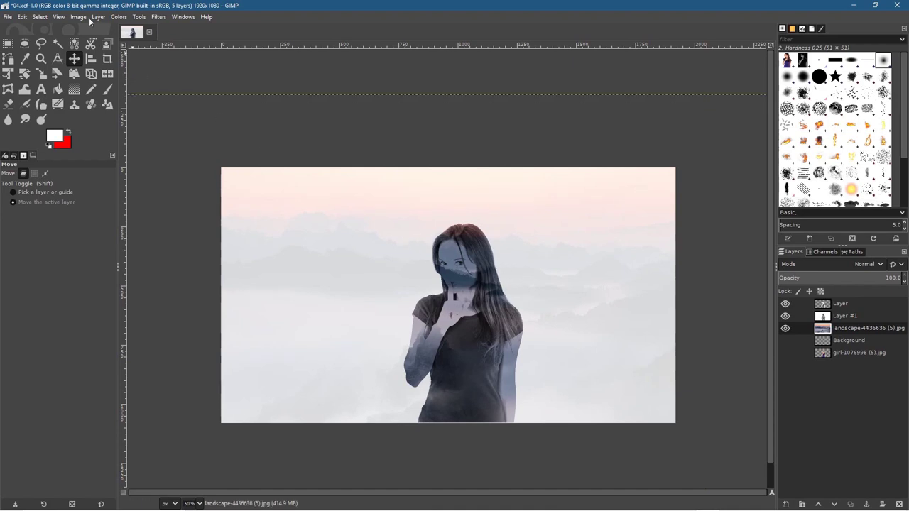
# Save the project as a new file named 05.xcf in the same folder
pyautogui.click(7, 16)
pyautogui.click(32, 123)
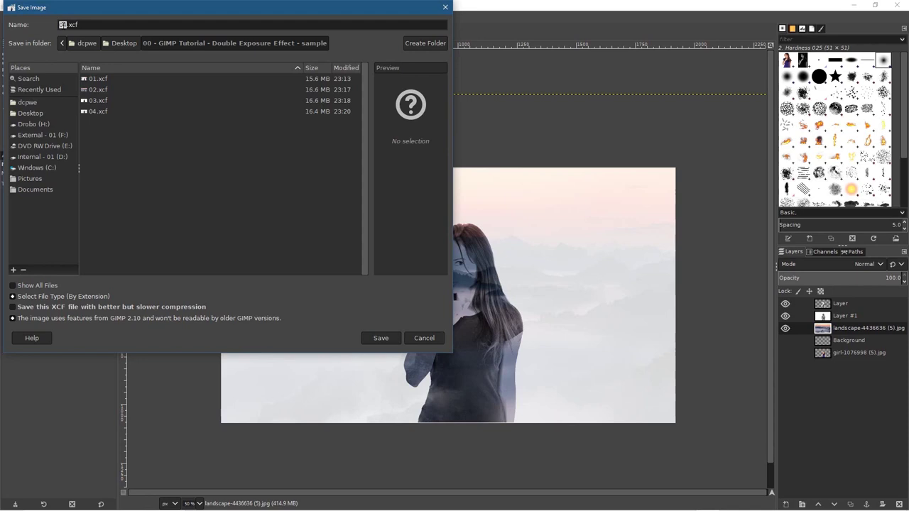
pyautogui.press('Delete')
pyautogui.write('5')
pyautogui.click(381, 338)
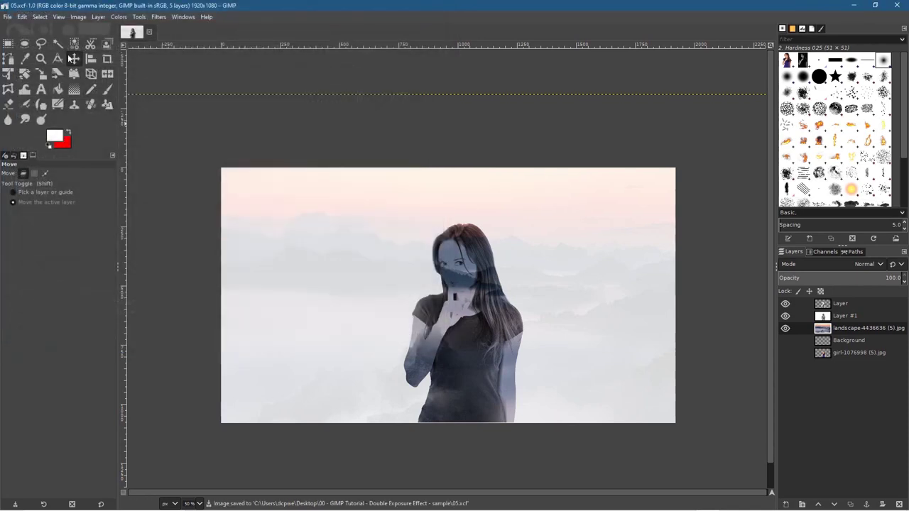
# Export the image as a JPEG named 05.jpg with quality 90
pyautogui.click(7, 17)
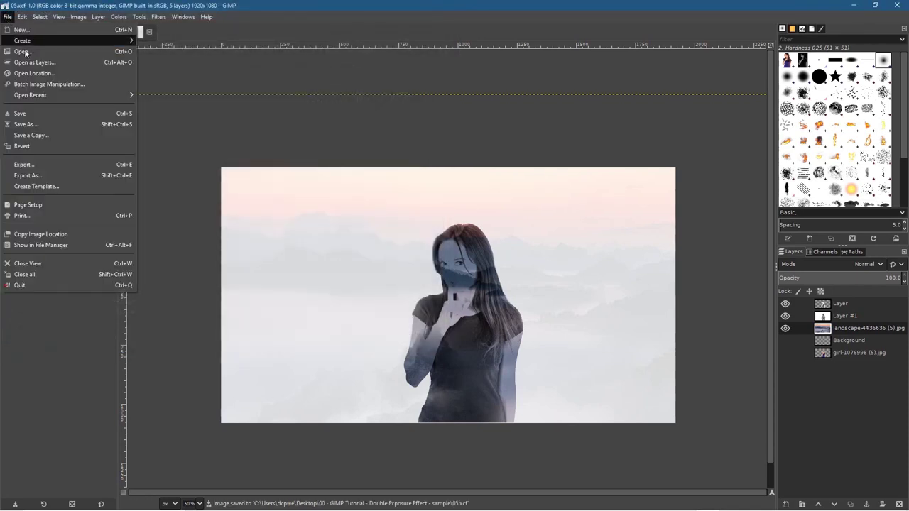
pyautogui.click(43, 167)
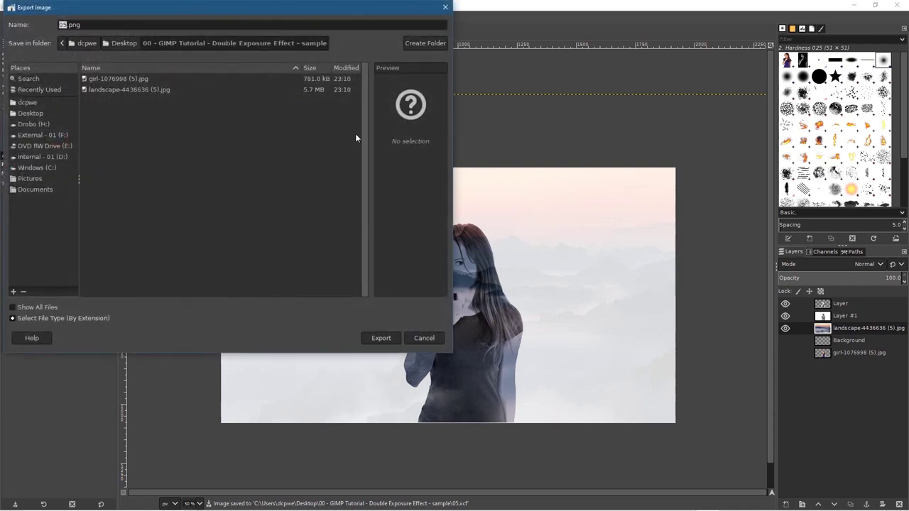
pyautogui.click(81, 319)
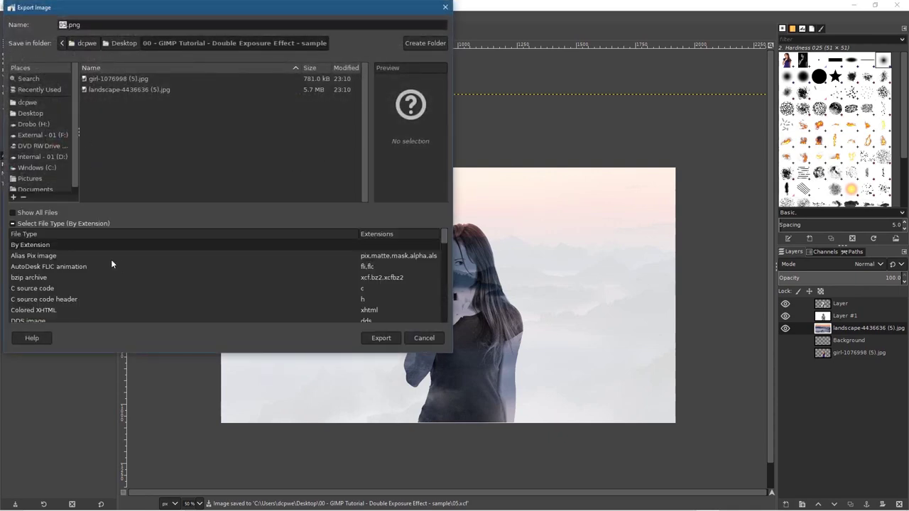
pyautogui.scroll(-5, 47, 280)
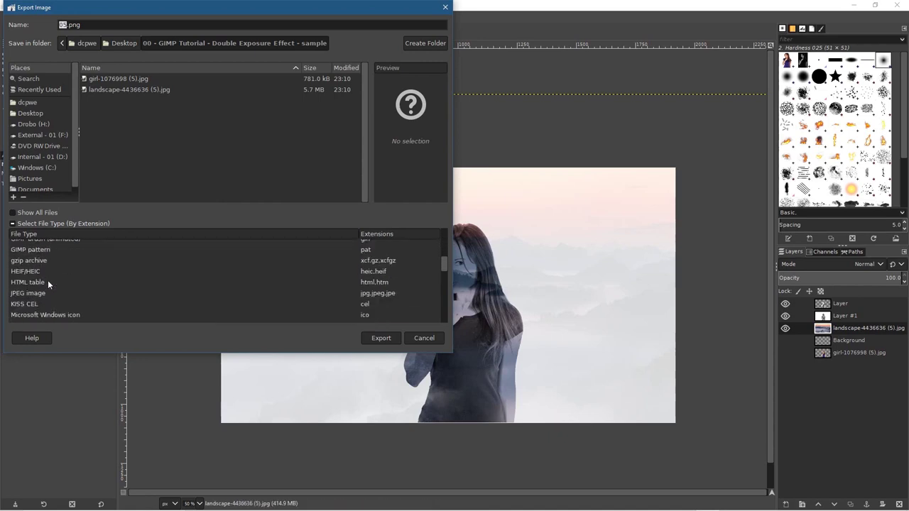
pyautogui.click(32, 294)
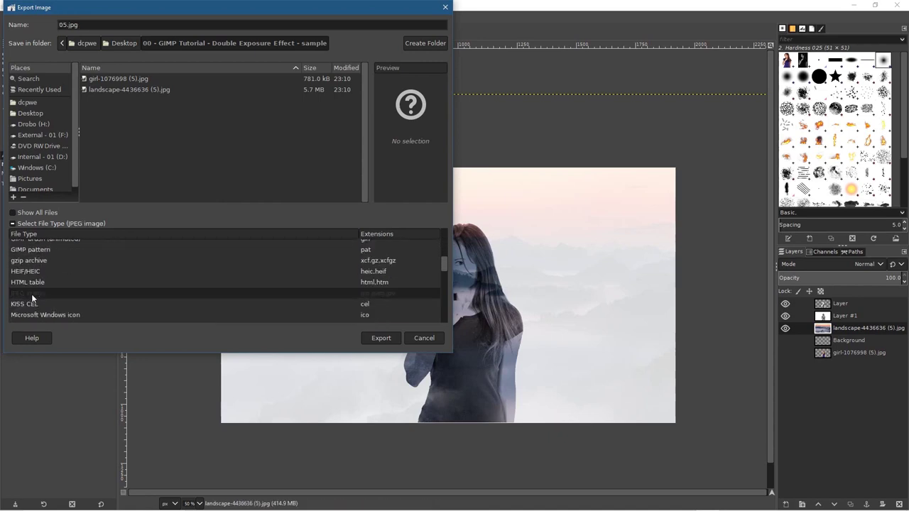
pyautogui.click(382, 338)
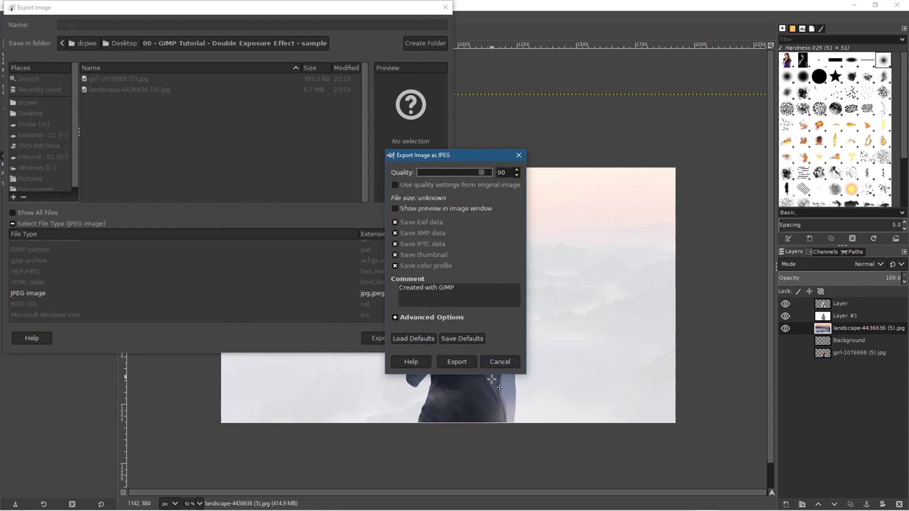
pyautogui.click(455, 363)
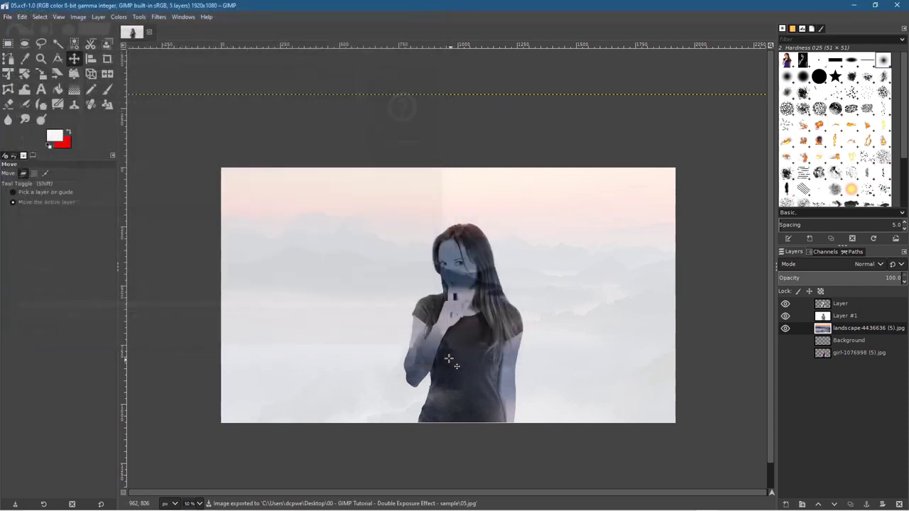
# Switch to the project folder in File Explorer and review the saved files 01.xcf to 05.xcf
pyautogui.click(855, 6)
pyautogui.click(508, 173)
pyautogui.click(748, 173)
pyautogui.click(547, 173)
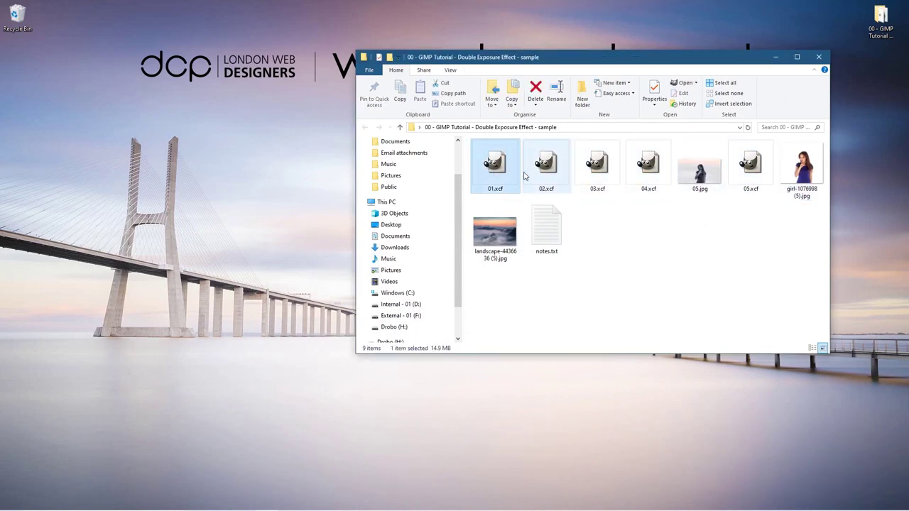
pyautogui.click(595, 170)
pyautogui.click(648, 170)
pyautogui.click(749, 174)
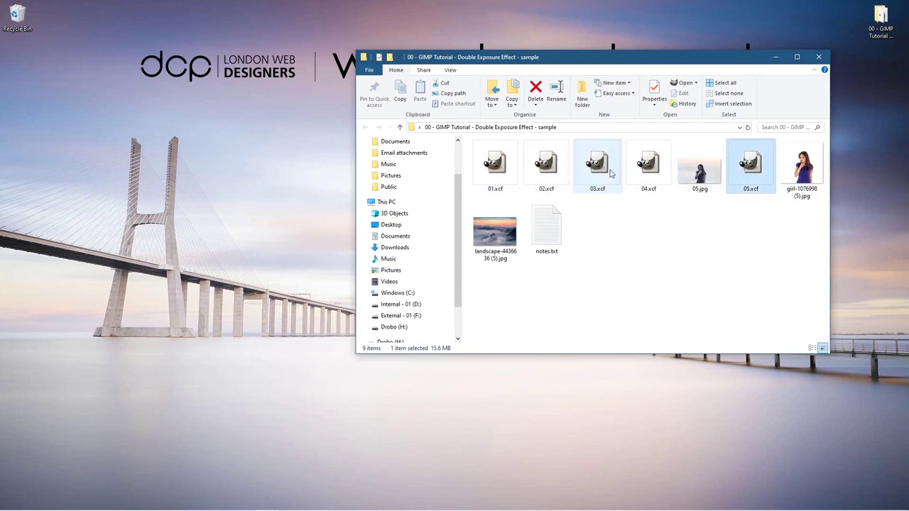
pyautogui.click(660, 235)
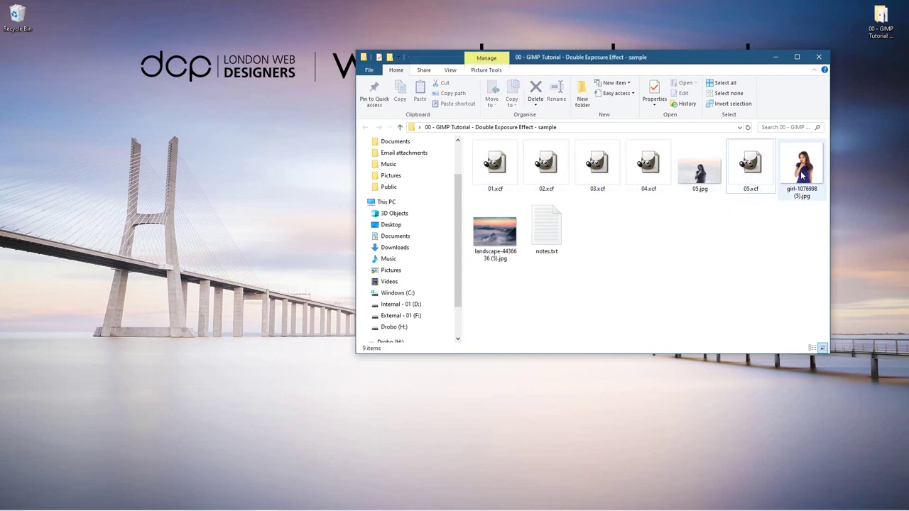
# View the exported 05.jpg enlarged in the Photos app and close it
pyautogui.doubleClick(708, 174)
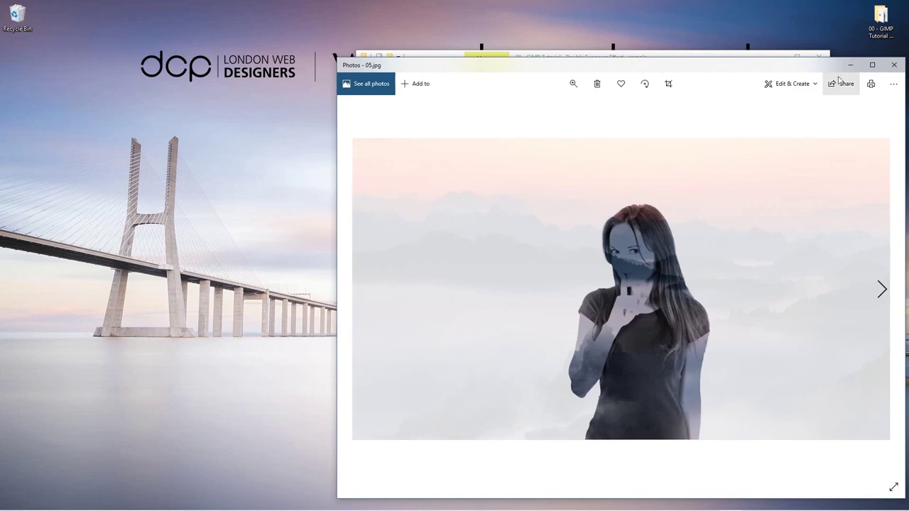
pyautogui.click(874, 65)
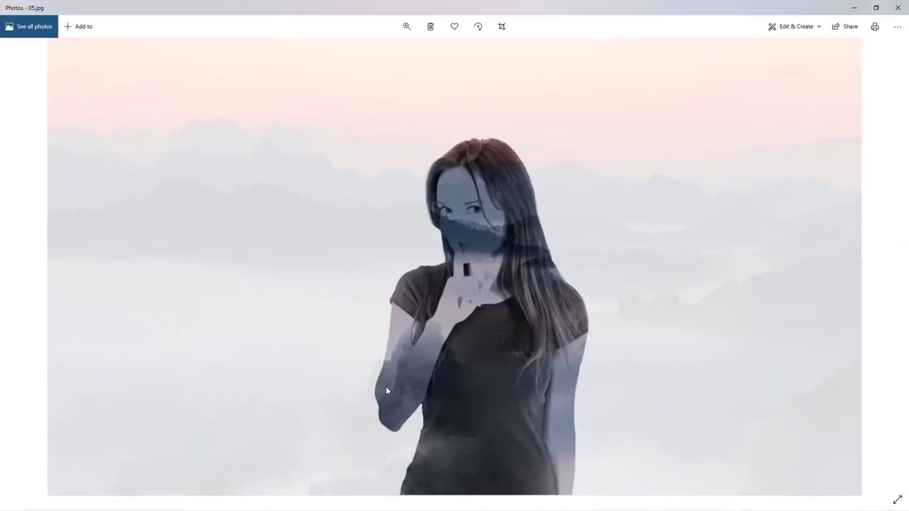
pyautogui.click(898, 7)
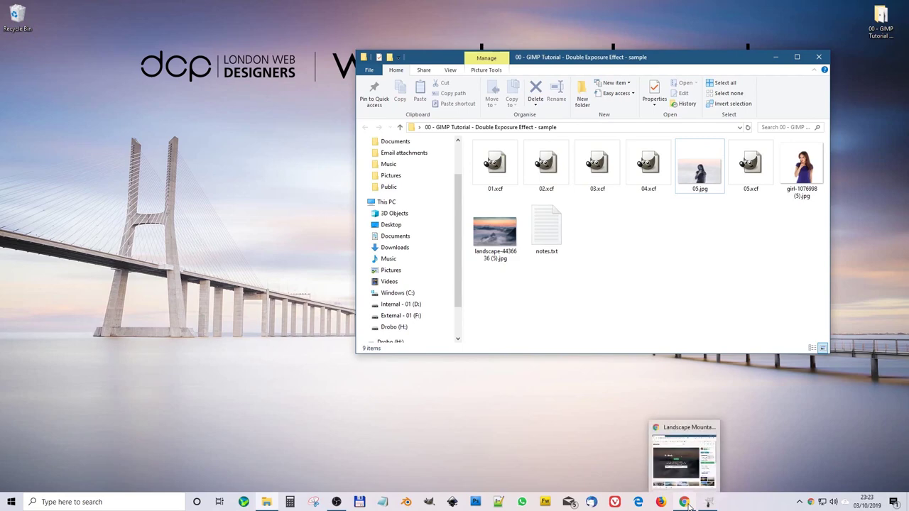
# Switch to Pixabay in the Chrome browser and search its images for "japan"
pyautogui.click(687, 503)
pyautogui.click(141, 89)
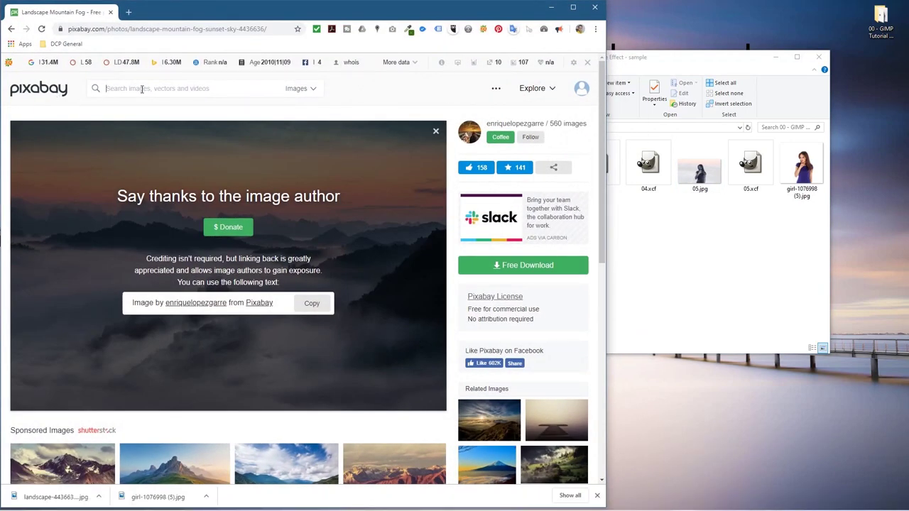
pyautogui.write('sky')
pyautogui.press('BackSpace')
pyautogui.press('BackSpace')
pyautogui.press('BackSpace')
pyautogui.write('to')
pyautogui.press('BackSpace')
pyautogui.write('japan')
pyautogui.press('Return')
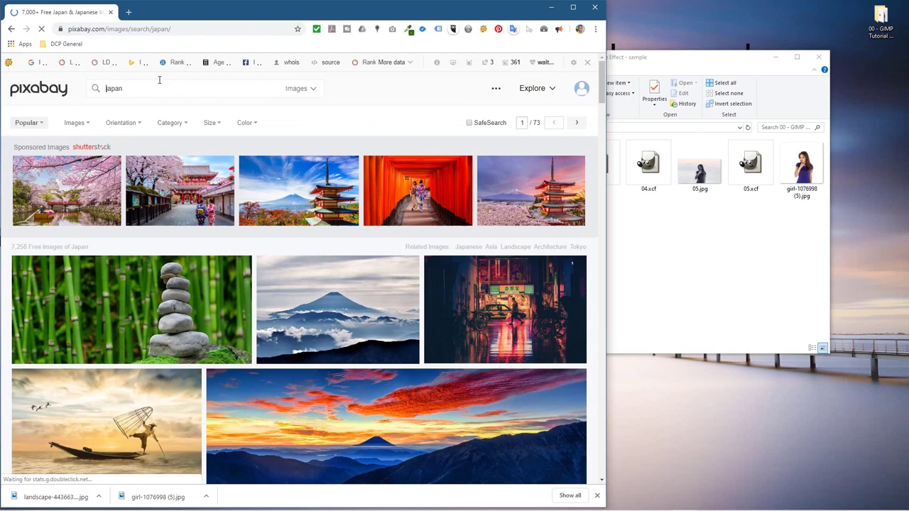
# Look at the Osaka night street photo with the Yoshinoya sign and return to the Japan image results
pyautogui.scroll(-1, 426, 319)
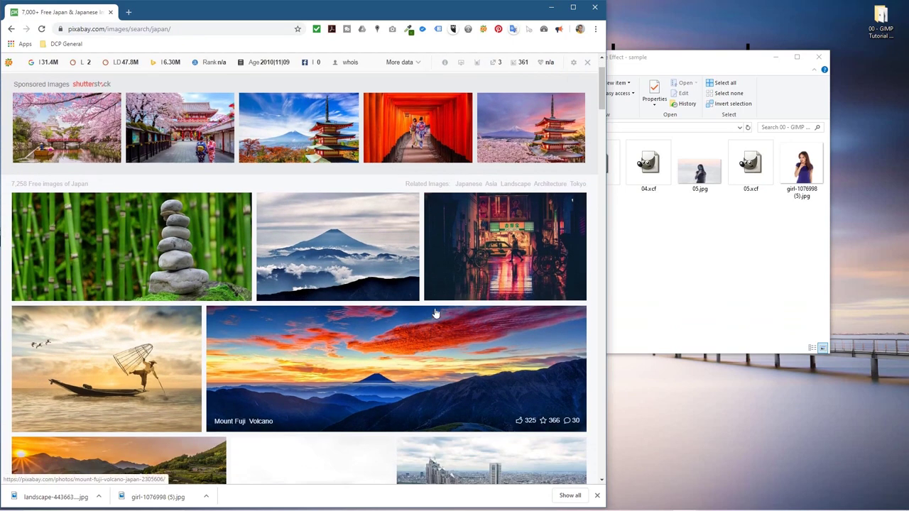
pyautogui.click(513, 235)
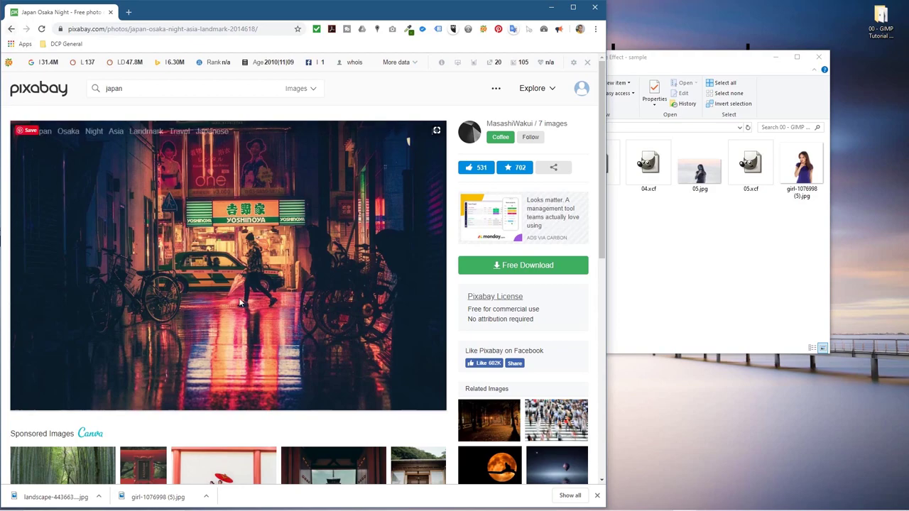
pyautogui.scroll(-5, 247, 290)
pyautogui.scroll(4, 98, 134)
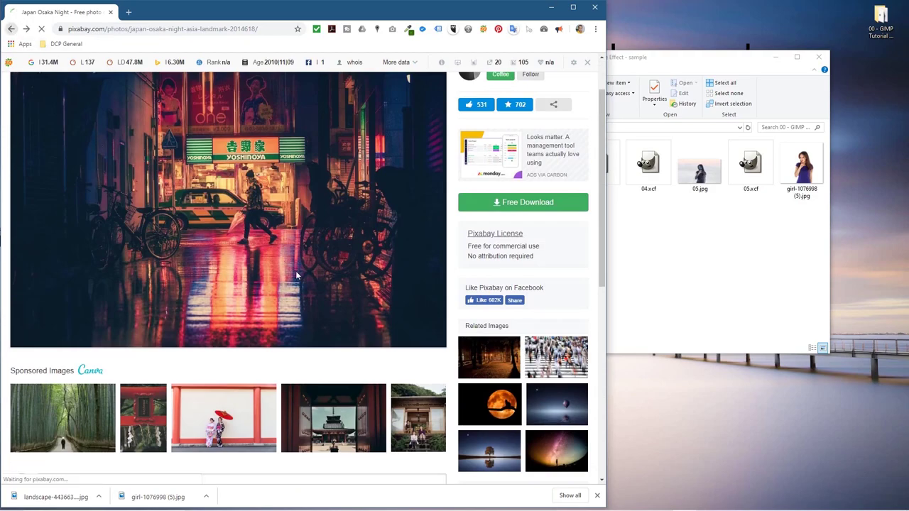
pyautogui.hotkey('alt', 'Left')
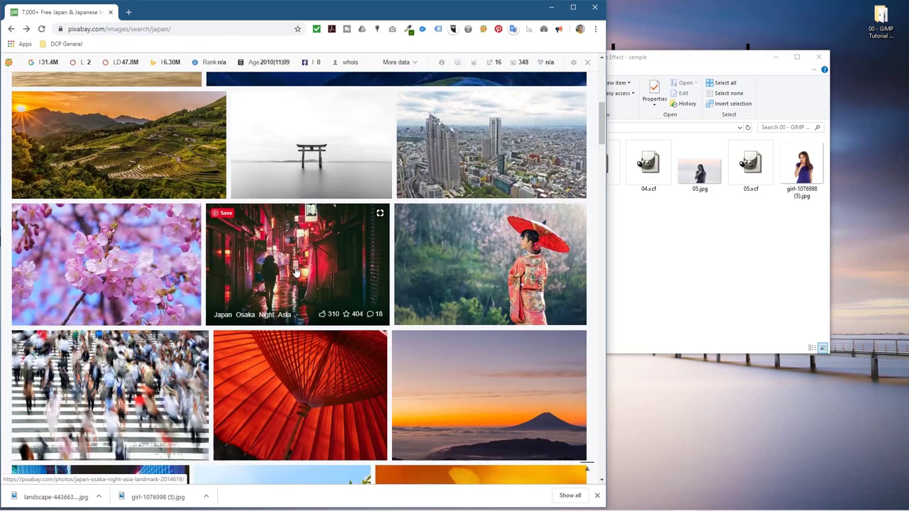
# Browse the Japan image results for a photo suited to another double exposure variation
pyautogui.scroll(-8, 306, 258)
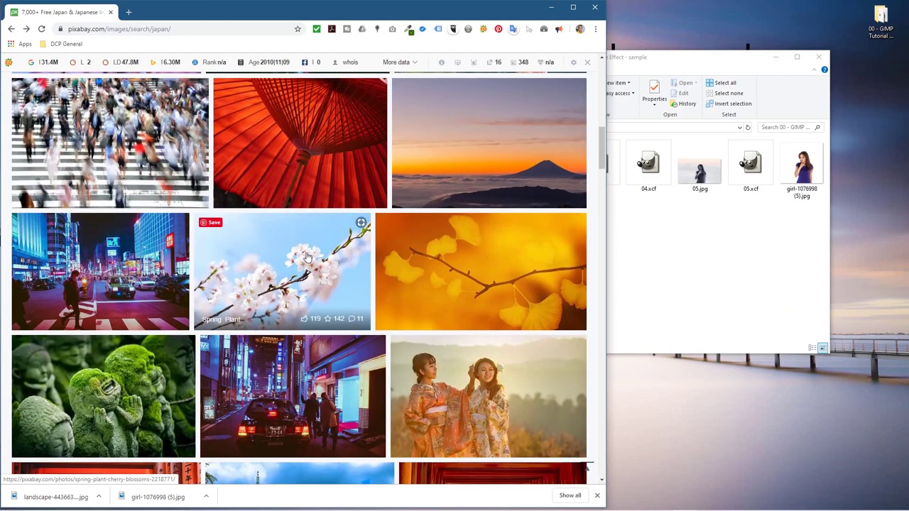
pyautogui.scroll(3, 307, 258)
pyautogui.scroll(-4, 307, 258)
pyautogui.scroll(-5, 307, 257)
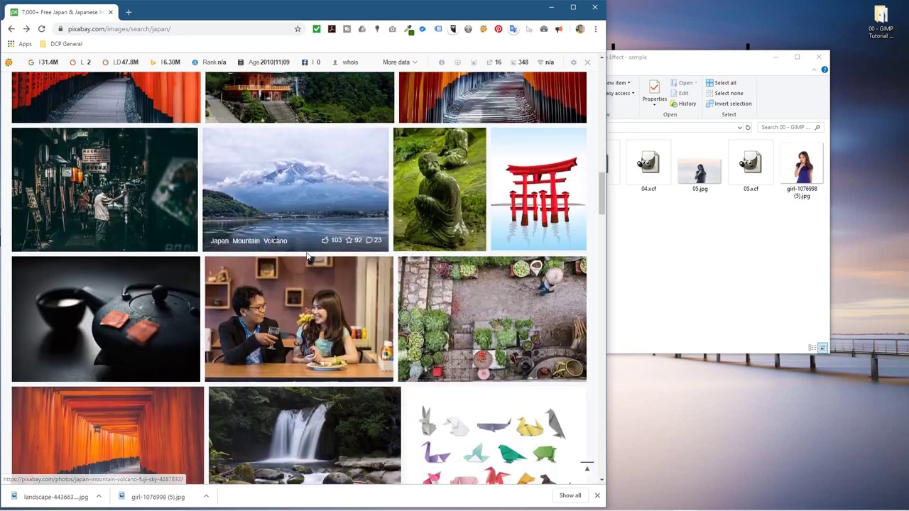
pyautogui.scroll(-3, 307, 258)
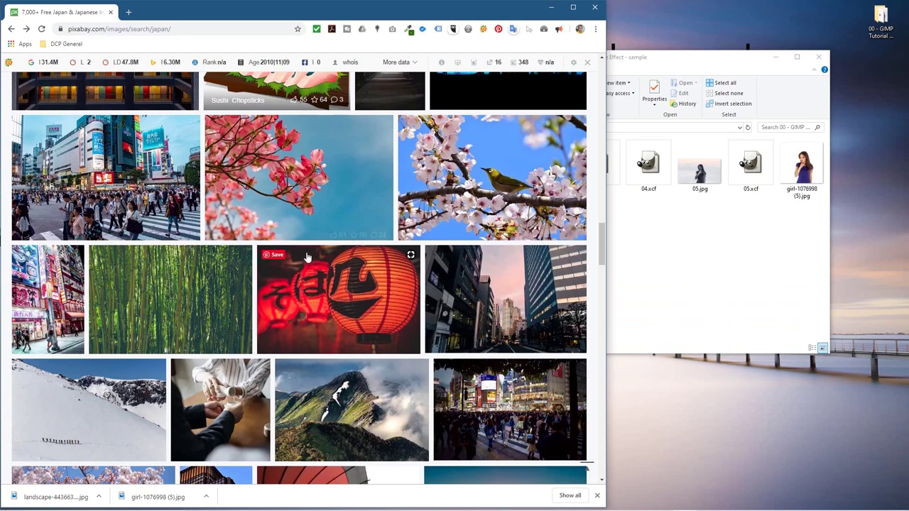
pyautogui.scroll(-2, 307, 257)
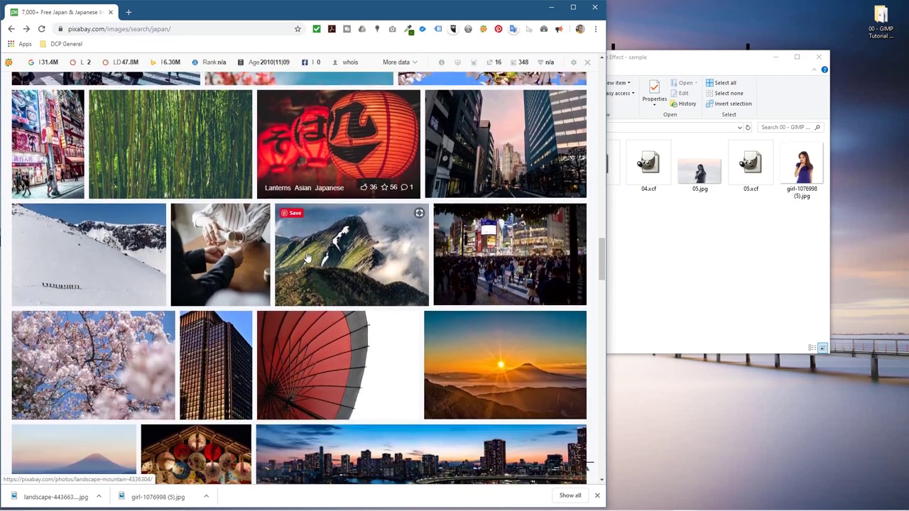
pyautogui.scroll(-4, 307, 258)
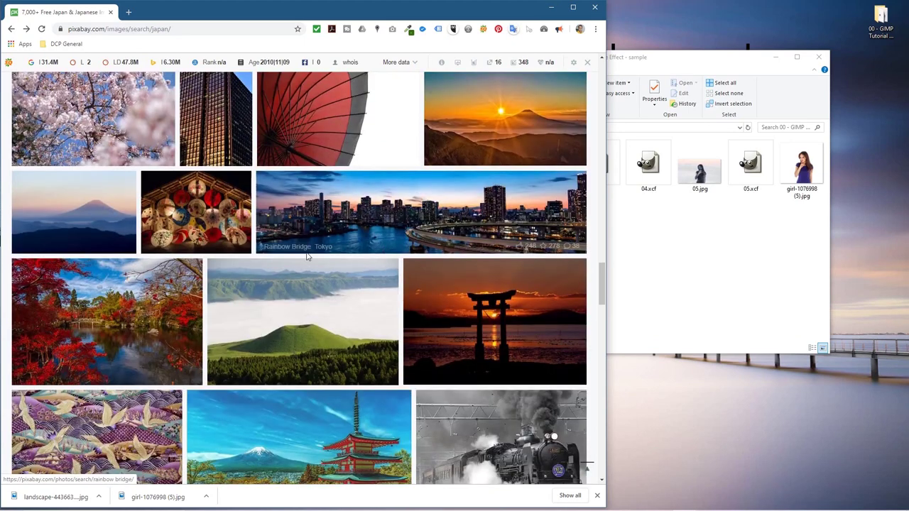
pyautogui.scroll(-12, 307, 258)
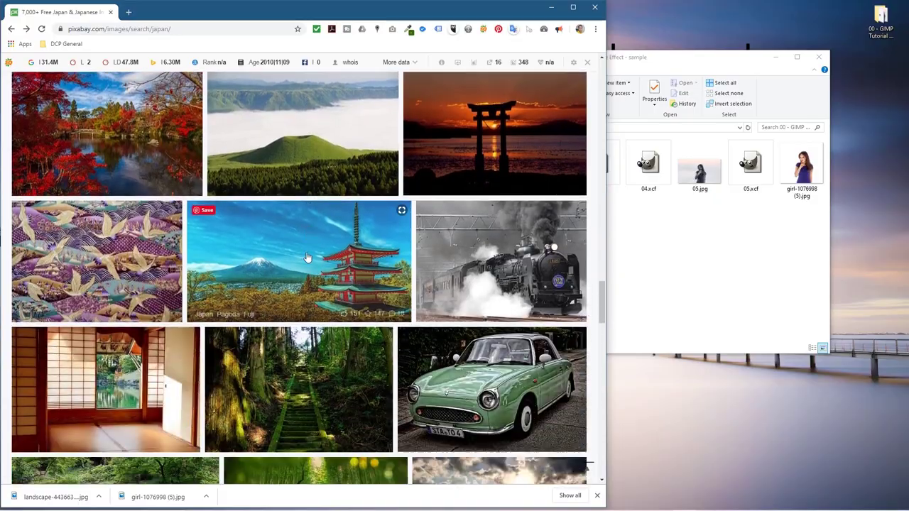
pyautogui.scroll(-8, 307, 258)
pyautogui.scroll(15, 307, 257)
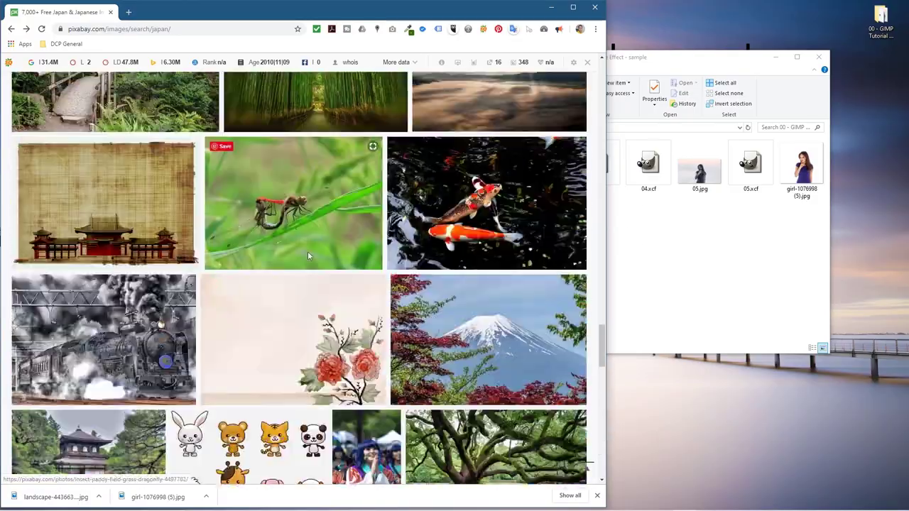
pyautogui.scroll(10, 309, 257)
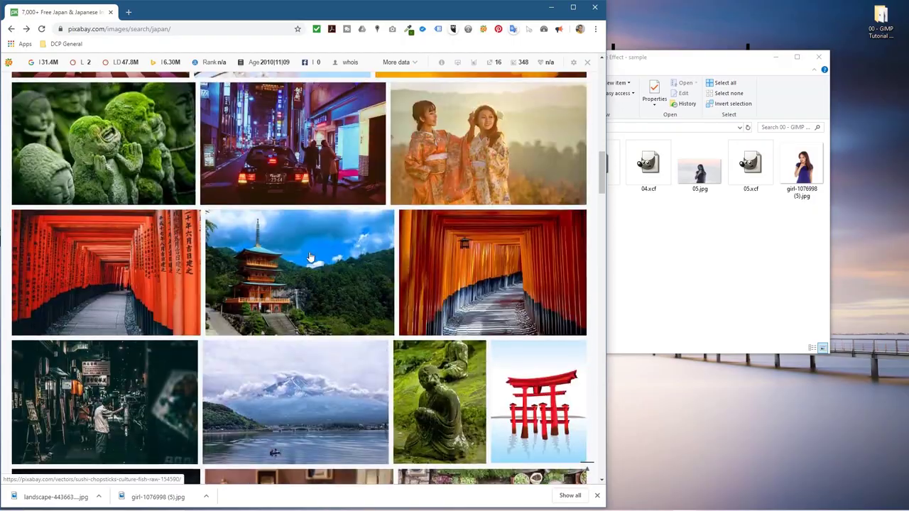
pyautogui.scroll(6, 309, 258)
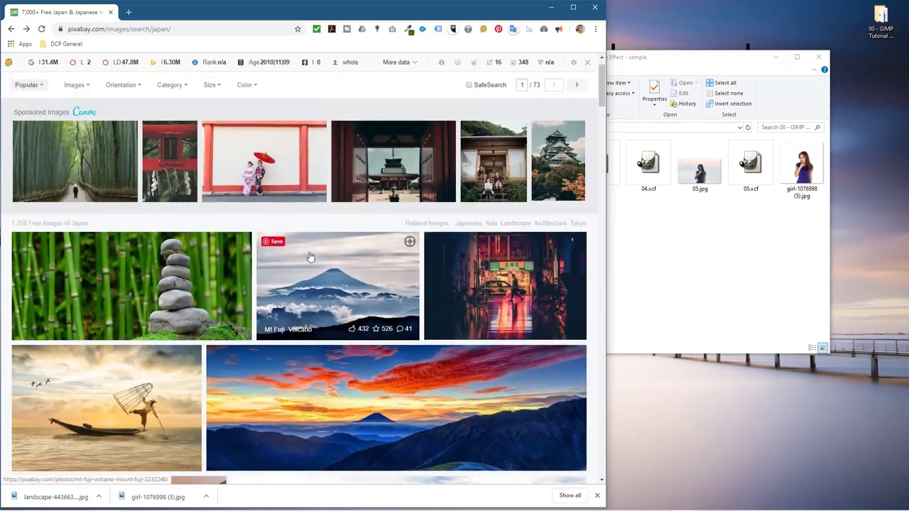
# Open the red-lit Osaka night street photo with the umbrella figure and download it at 2048×1362
pyautogui.scroll(-8, 491, 299)
pyautogui.scroll(-2, 443, 282)
pyautogui.scroll(2, 290, 279)
pyautogui.click(289, 196)
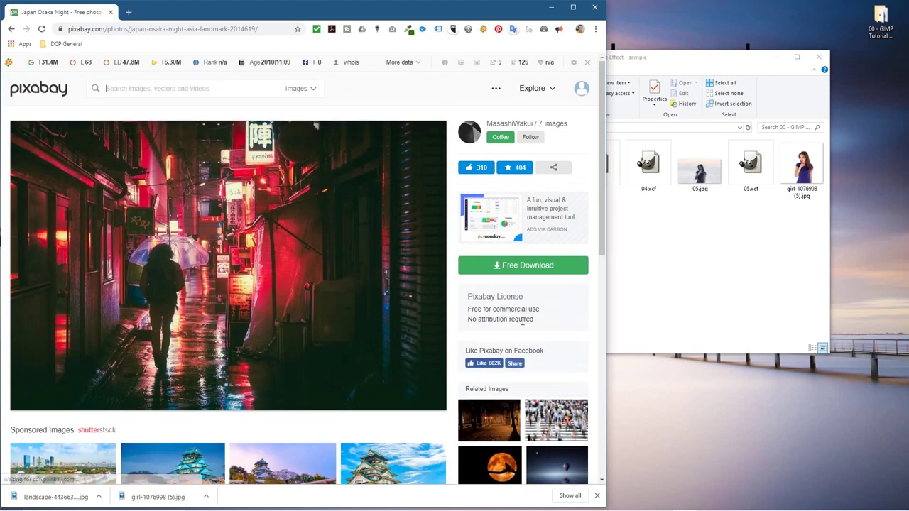
pyautogui.click(512, 266)
pyautogui.click(486, 338)
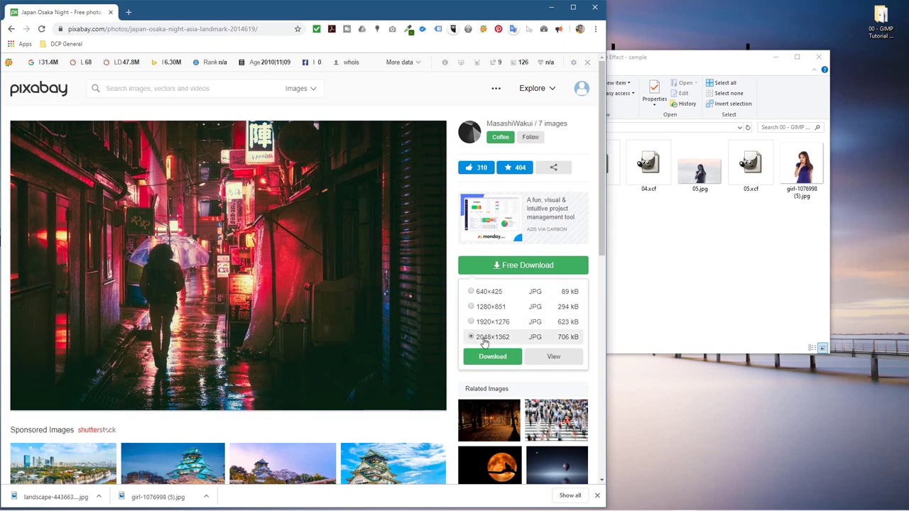
pyautogui.click(493, 356)
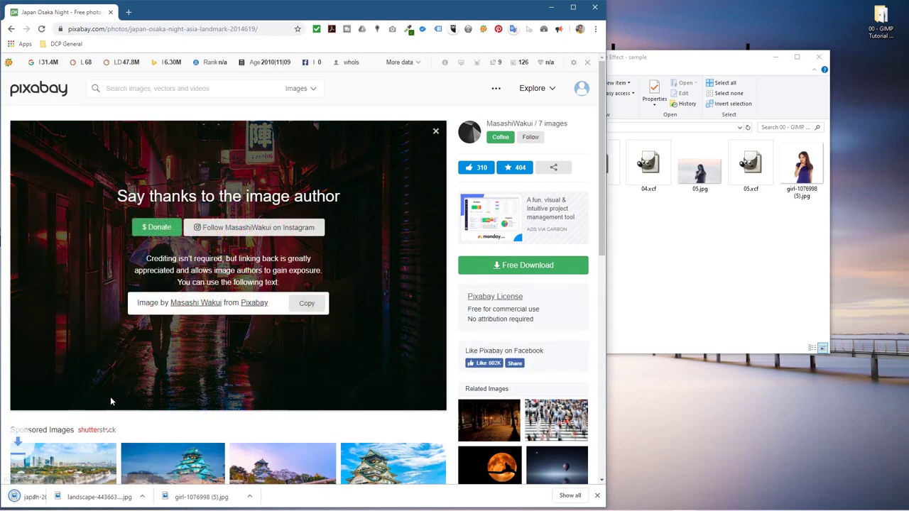
# Copy the downloaded japan-2014619.jpg into the project folder and minimize the browser
pyautogui.moveTo(39, 497); pyautogui.dragTo(606, 257)
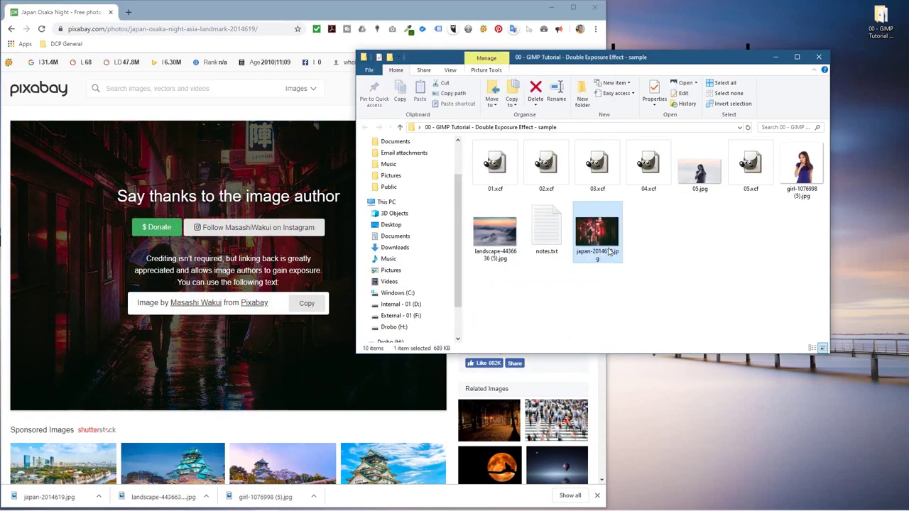
pyautogui.hotkey('alt', 'Tab')
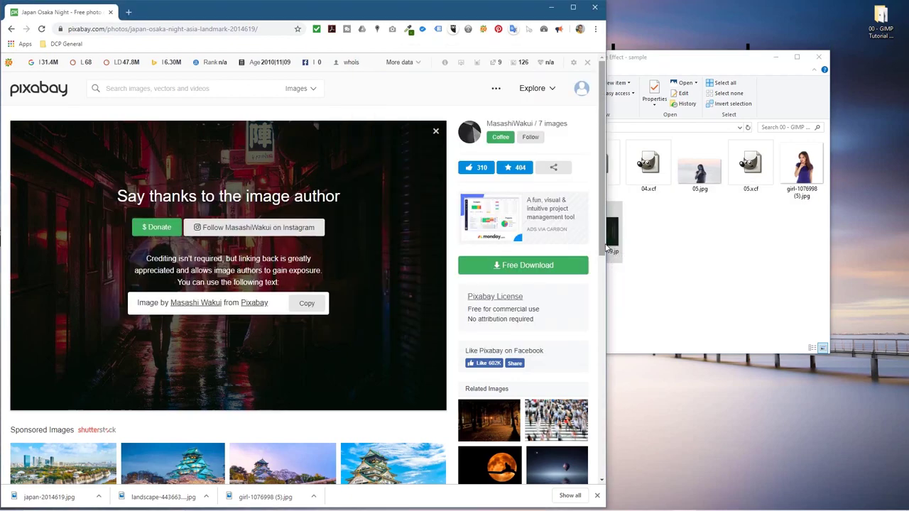
pyautogui.click(553, 6)
# Switch to GIMP with 05.xcf open and hide the landscape-4436636 (5).jpg layer
pyautogui.hotkey('alt', 'Tab')
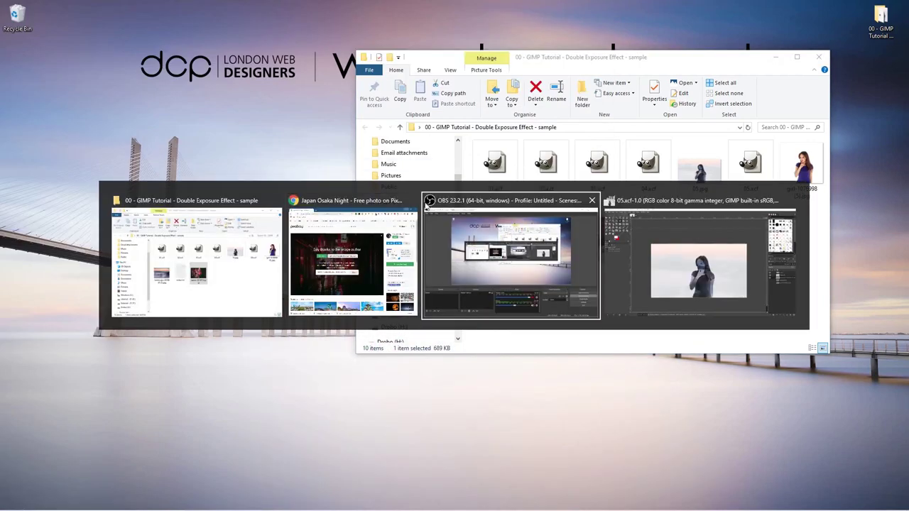
pyautogui.click(492, 249)
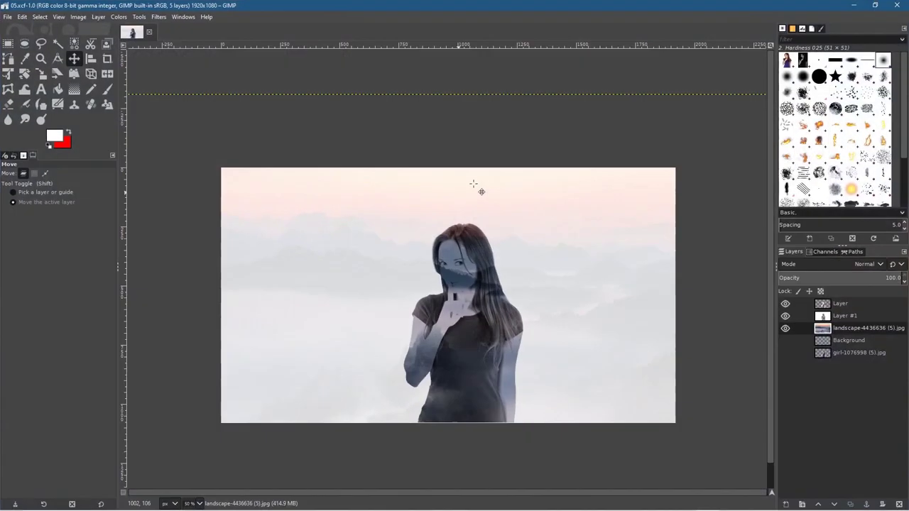
pyautogui.click(785, 328)
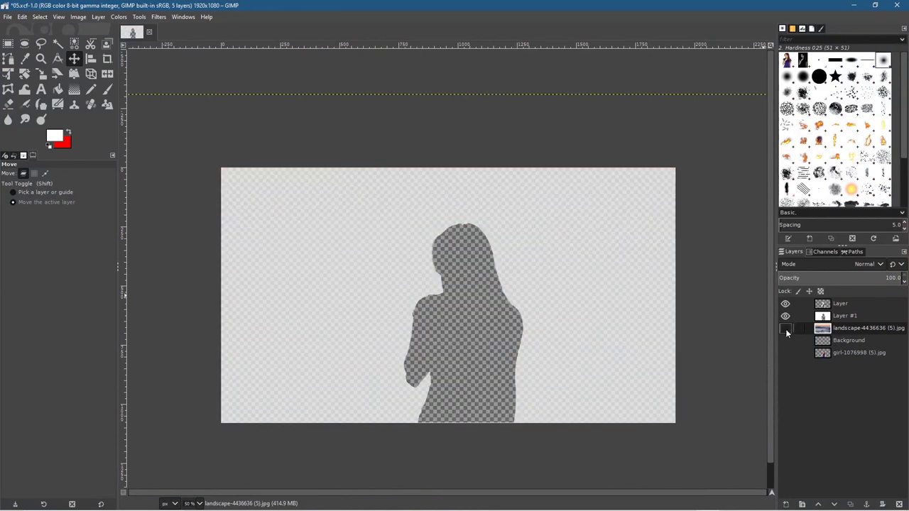
# Add japan-2014619.jpg from the project folder as the bottom layer and shift it slightly upward behind the girl
pyautogui.hotkey('alt', 'Tab')
pyautogui.hotkey('alt', 'Tab')
pyautogui.hotkey('alt', 'shift', 'Tab')
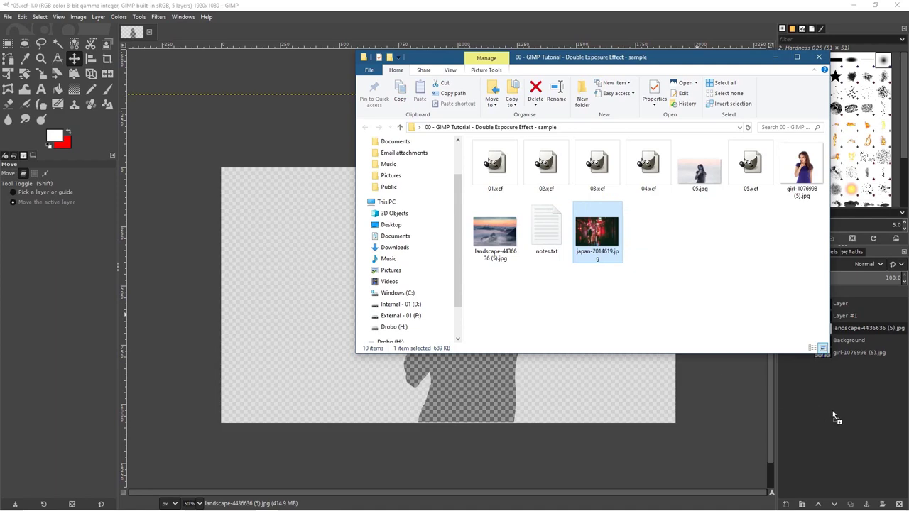
pyautogui.moveTo(833, 410); pyautogui.dragTo(832, 410)
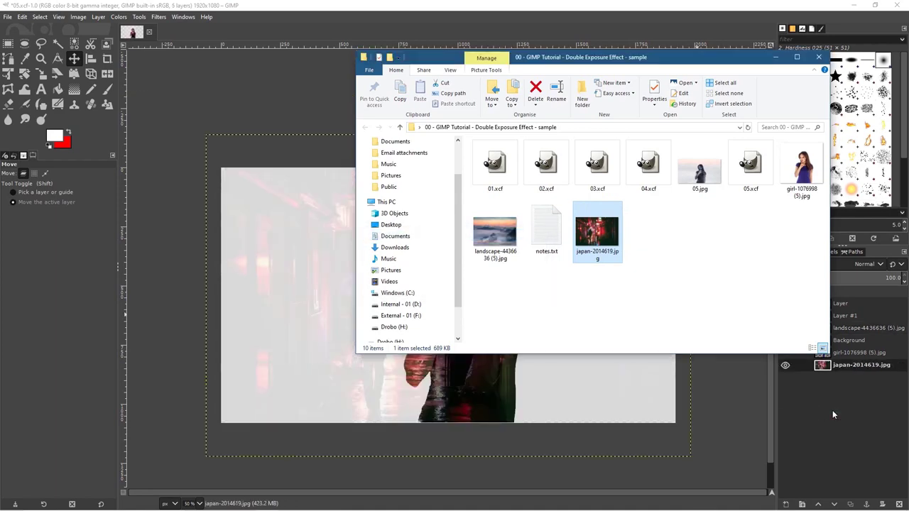
pyautogui.click(391, 4)
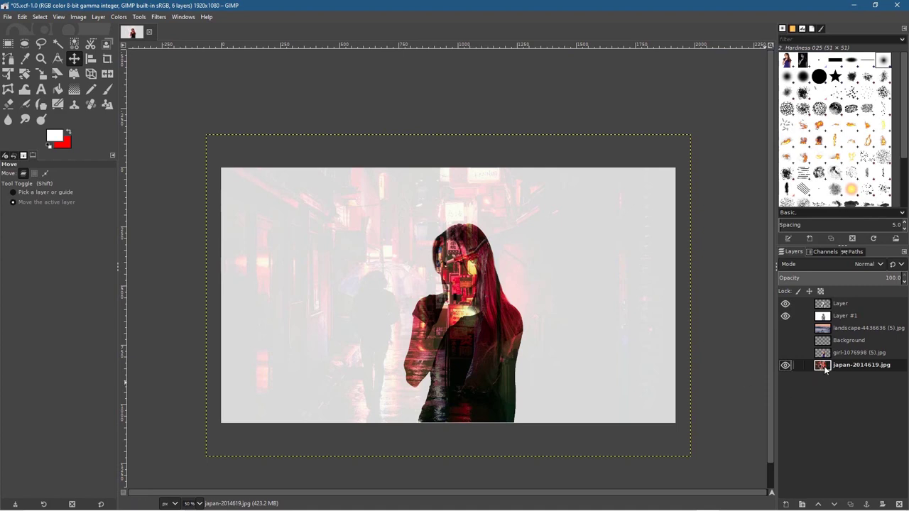
pyautogui.moveTo(338, 310); pyautogui.dragTo(331, 271)
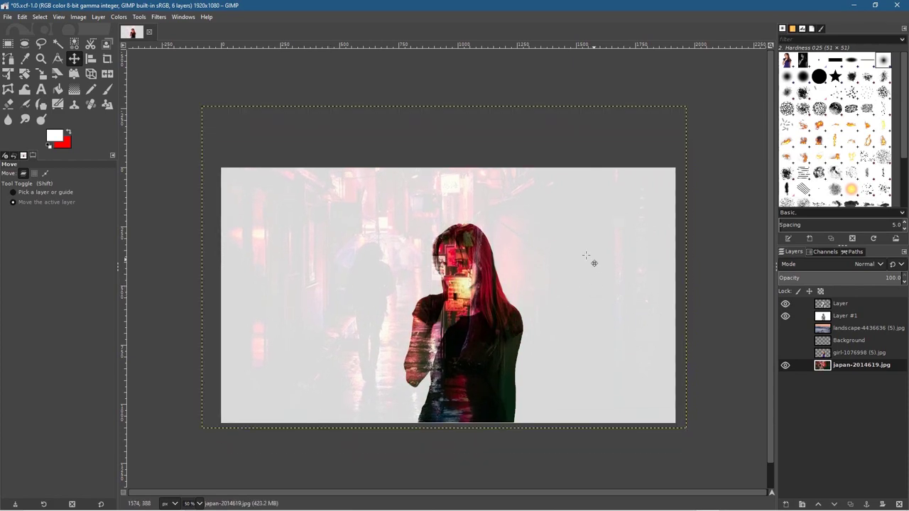
# Set the opacity of the white Layer #1 to about 72, keeping its blend mode Normal
pyautogui.click(847, 311)
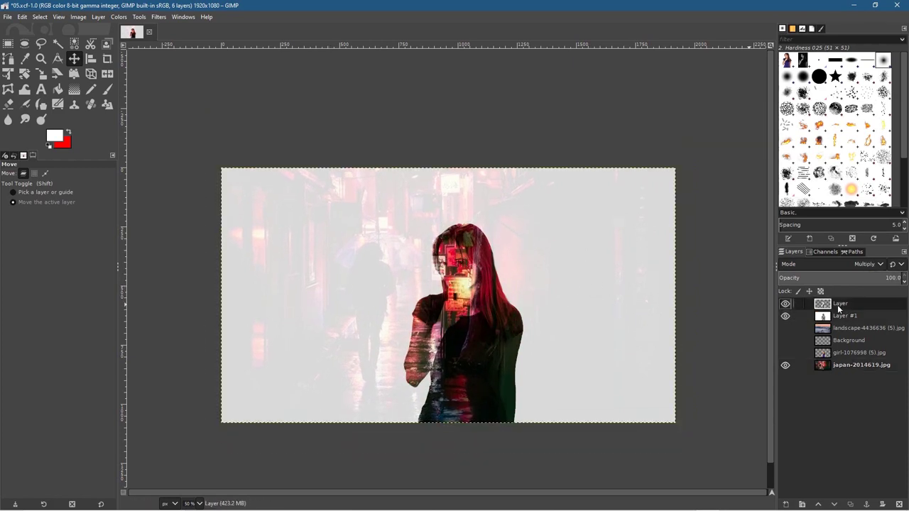
pyautogui.click(843, 317)
pyautogui.moveTo(852, 280)
pyautogui.mouseDown()
pyautogui.moveTo(870, 279)
pyautogui.moveTo(862, 280)
pyautogui.mouseUp()
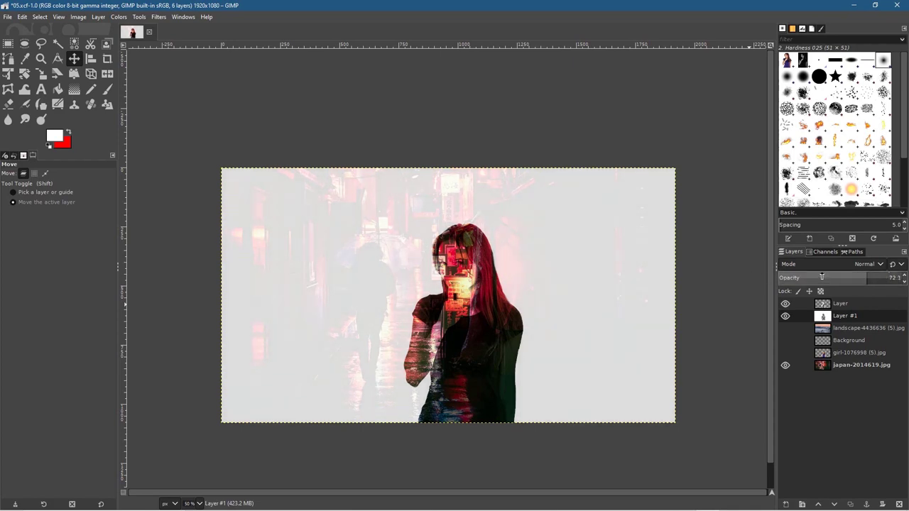
pyautogui.click(825, 266)
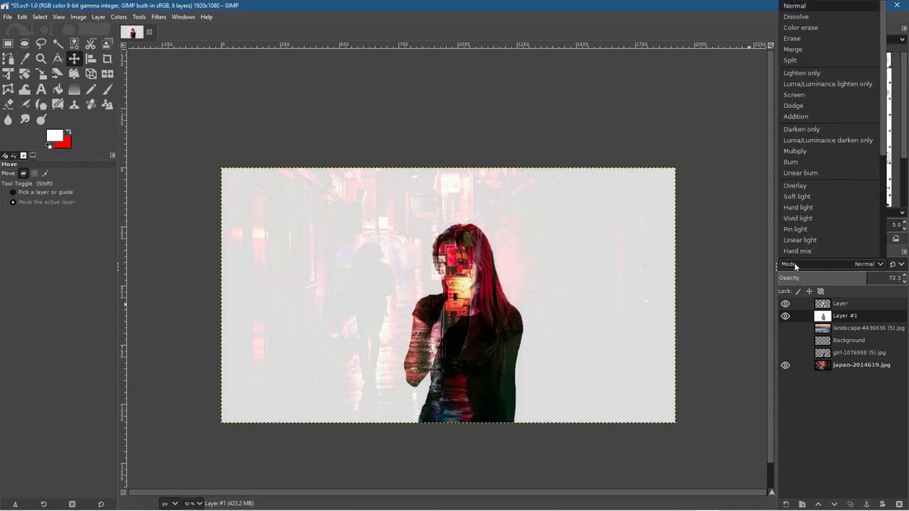
pyautogui.click(822, 305)
# Set the blend mode of the topmost layer, "Layer", to Soft light
pyautogui.click(834, 306)
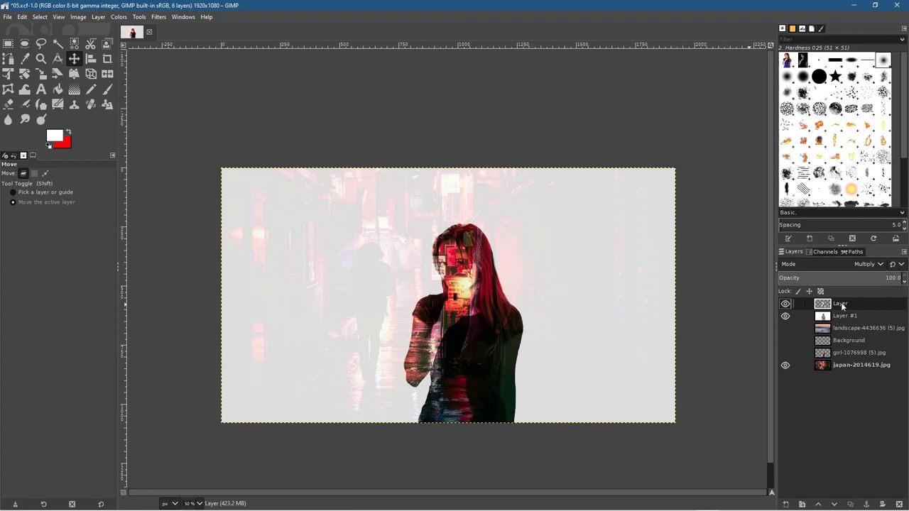
pyautogui.click(843, 263)
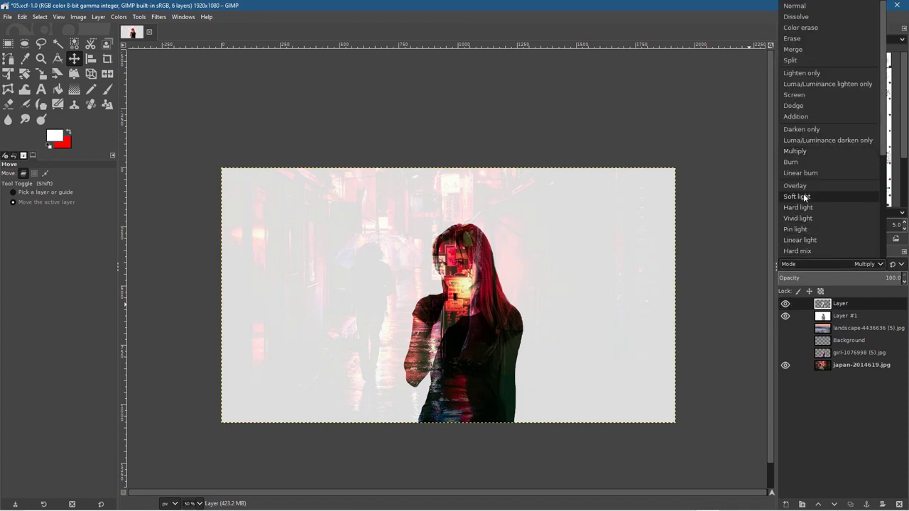
pyautogui.click(804, 198)
# Try the Hard light, Dodge and Multiply blend modes on the topmost layer and return it to Soft light
pyautogui.click(814, 261)
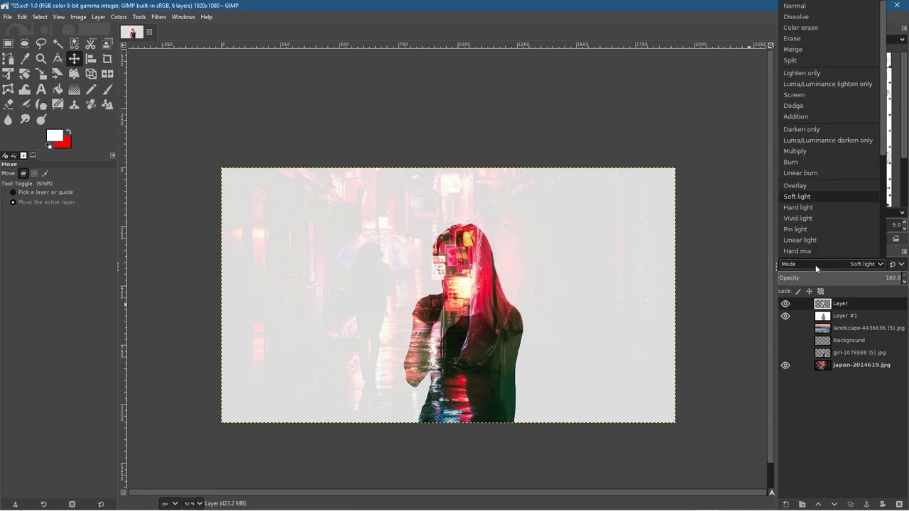
pyautogui.click(798, 208)
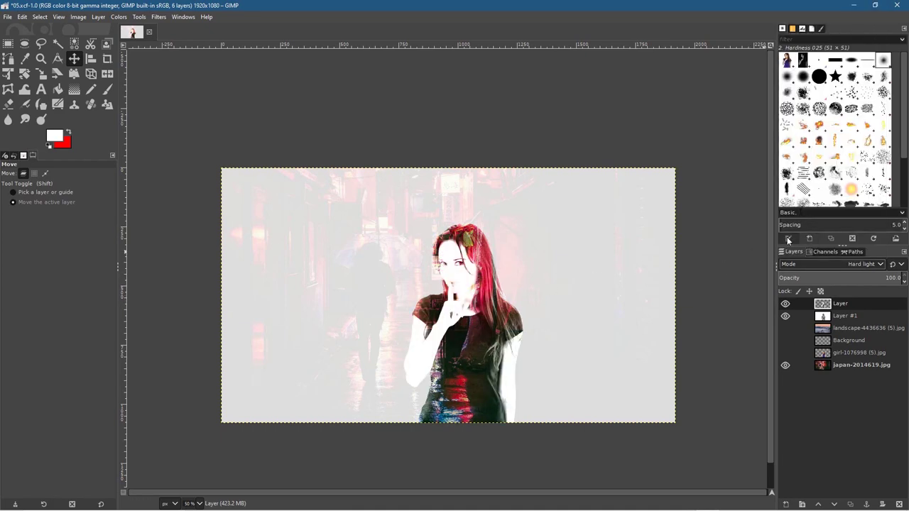
pyautogui.click(814, 264)
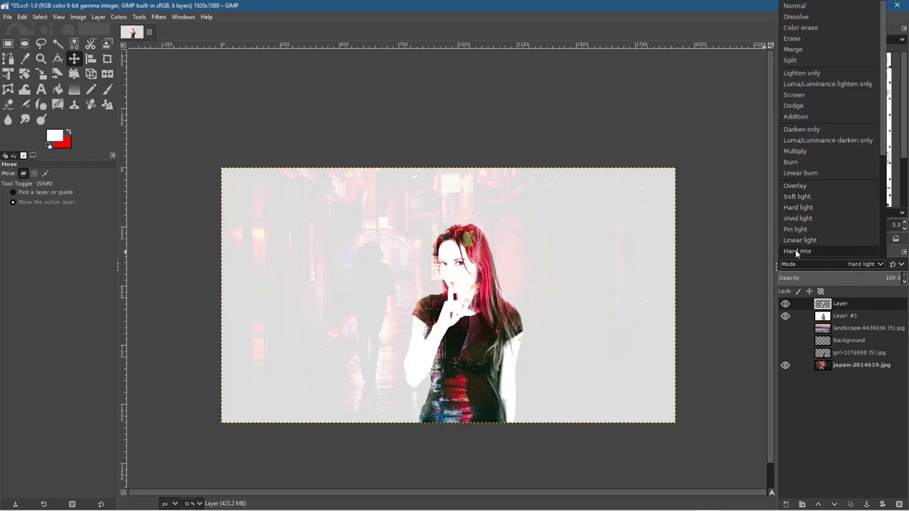
pyautogui.click(805, 268)
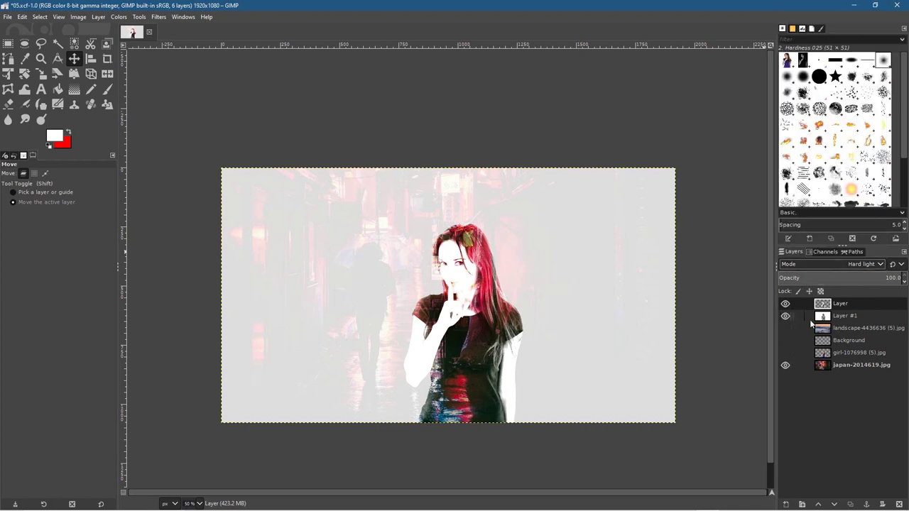
pyautogui.click(822, 262)
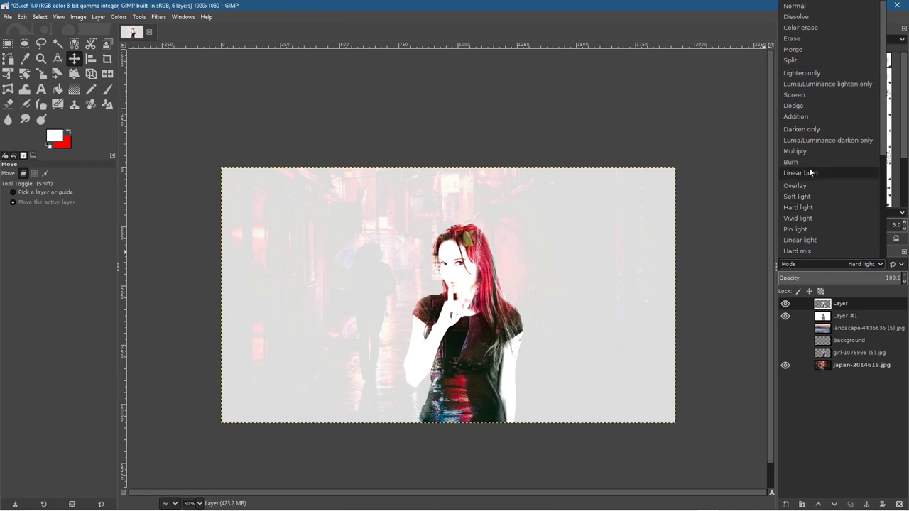
pyautogui.click(795, 107)
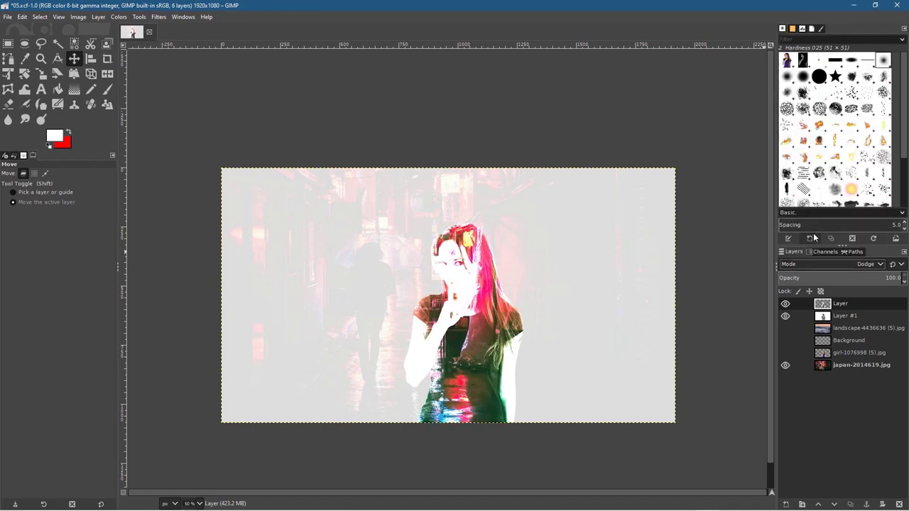
pyautogui.click(815, 263)
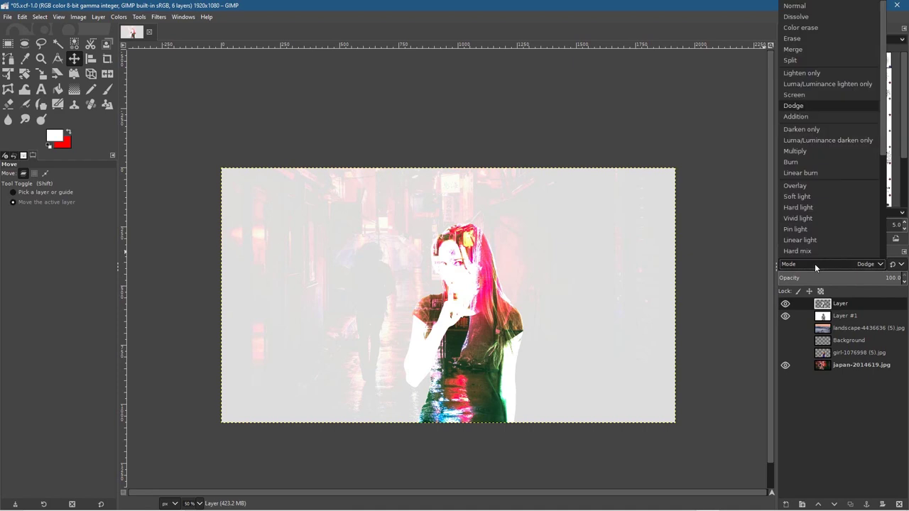
pyautogui.click(797, 152)
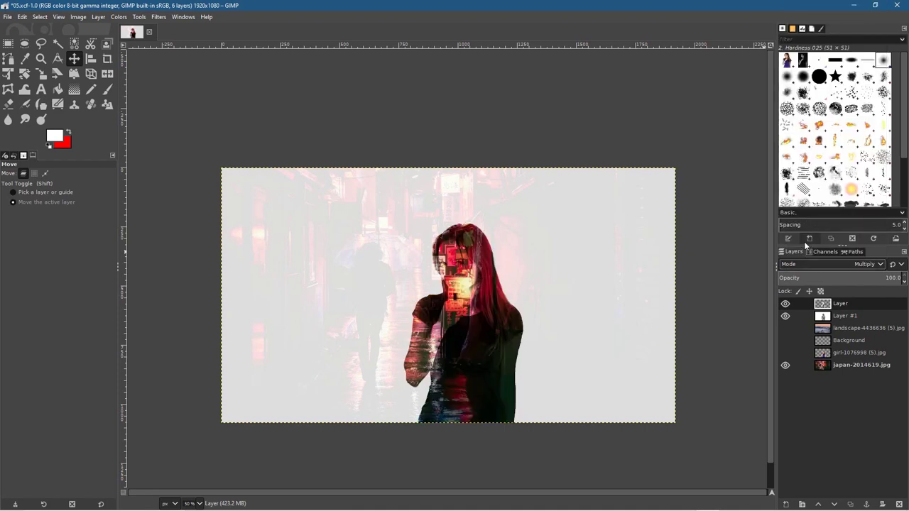
pyautogui.click(802, 264)
pyautogui.click(798, 197)
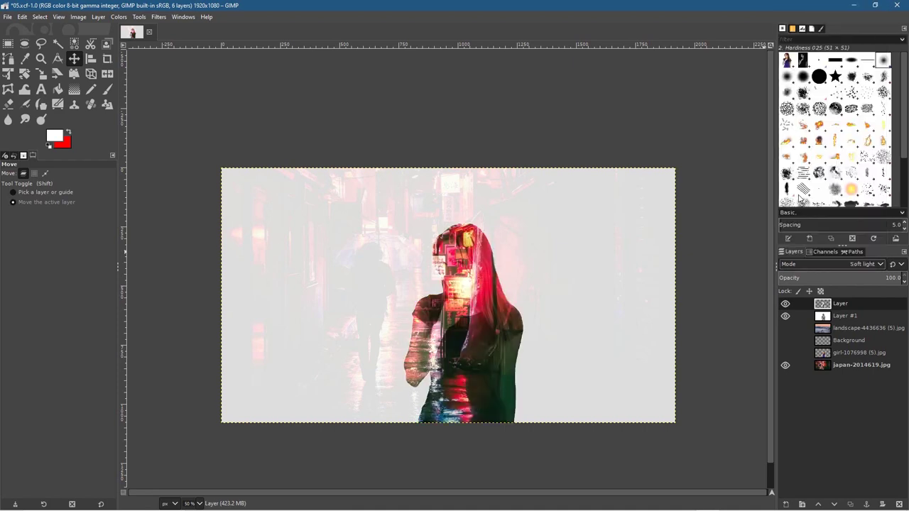
# Try the Overlay, Pin light, Screen and Vivid light blend modes on the topmost layer
pyautogui.click(806, 264)
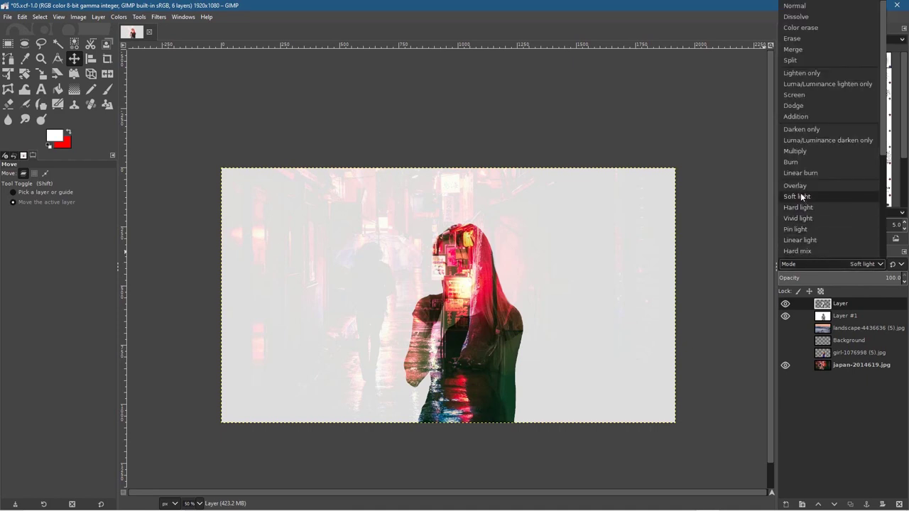
pyautogui.click(803, 188)
pyautogui.click(816, 268)
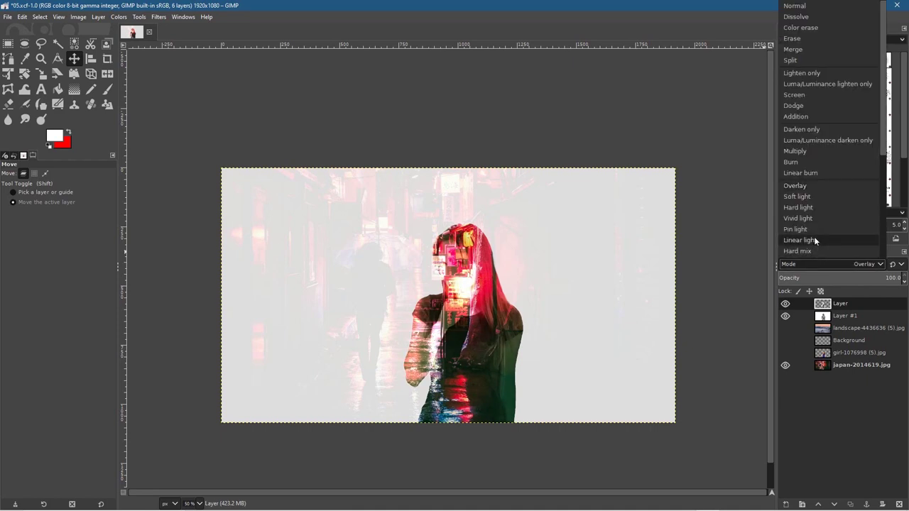
pyautogui.click(809, 225)
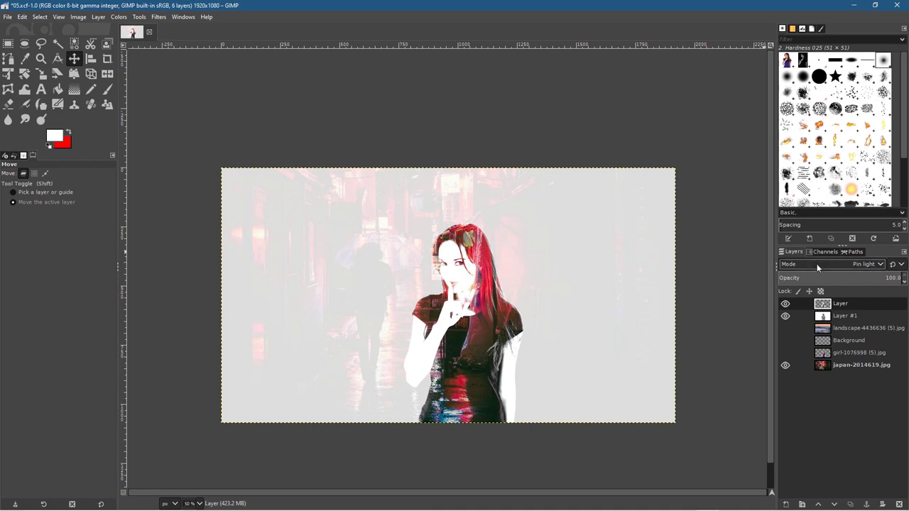
pyautogui.click(817, 266)
pyautogui.click(796, 92)
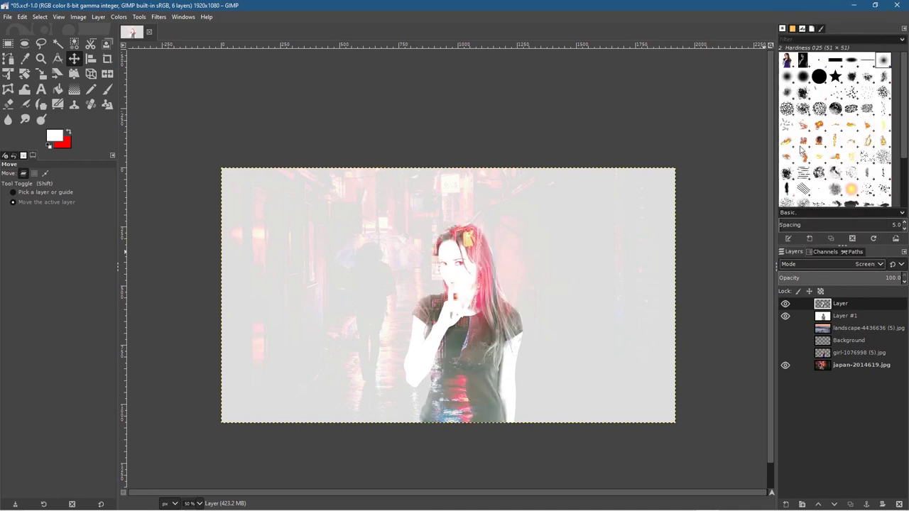
pyautogui.click(809, 265)
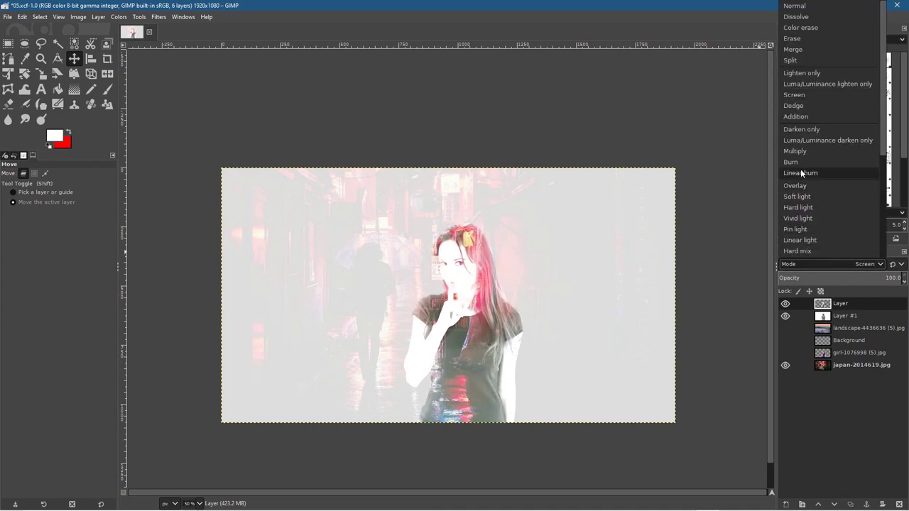
pyautogui.click(803, 218)
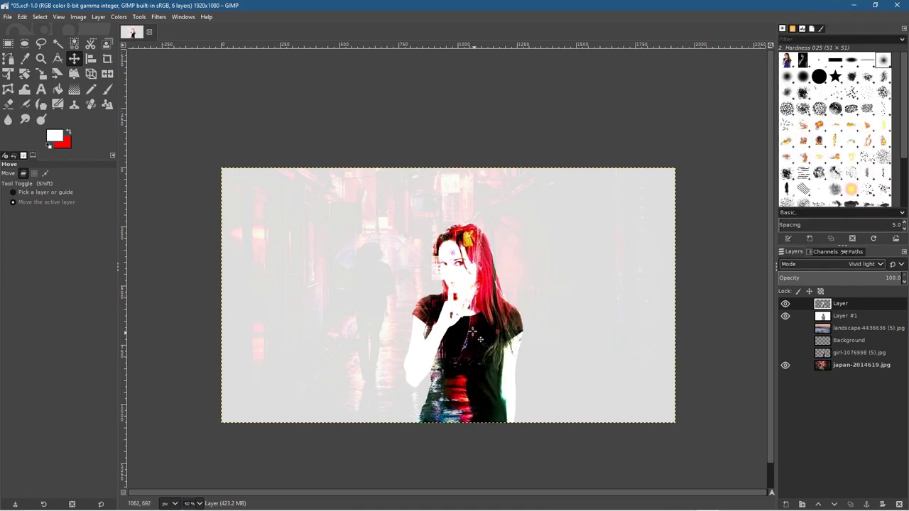
# Try the Linear light and Hard mix blend modes on the topmost layer
pyautogui.scroll(2, 472, 332)
pyautogui.scroll(-1, 472, 332)
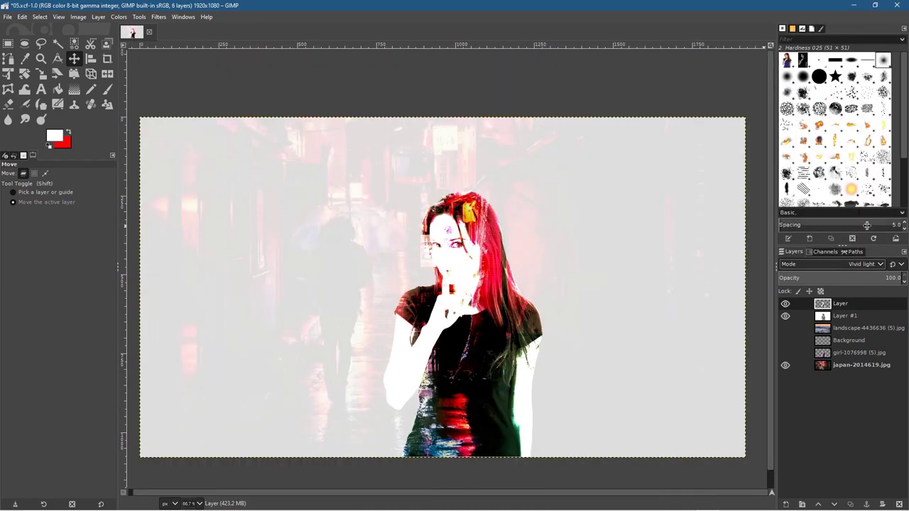
pyautogui.click(824, 263)
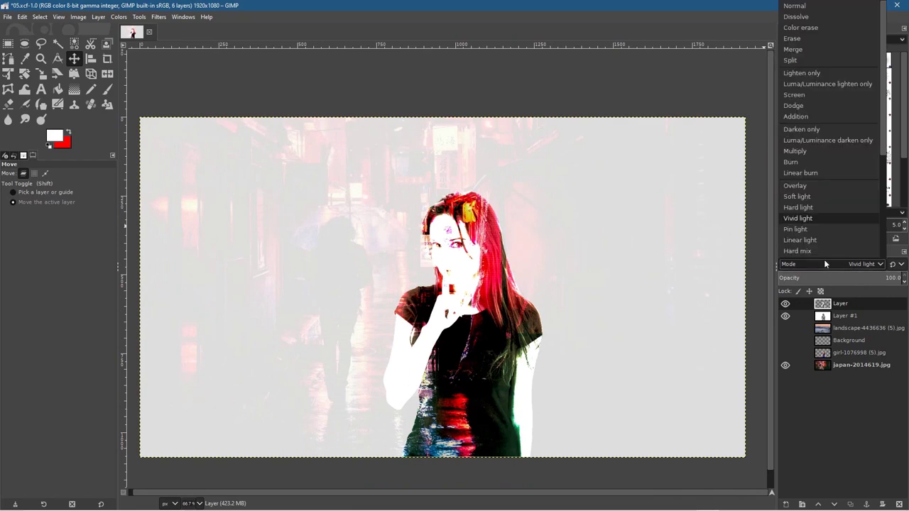
pyautogui.click(821, 240)
pyautogui.click(827, 264)
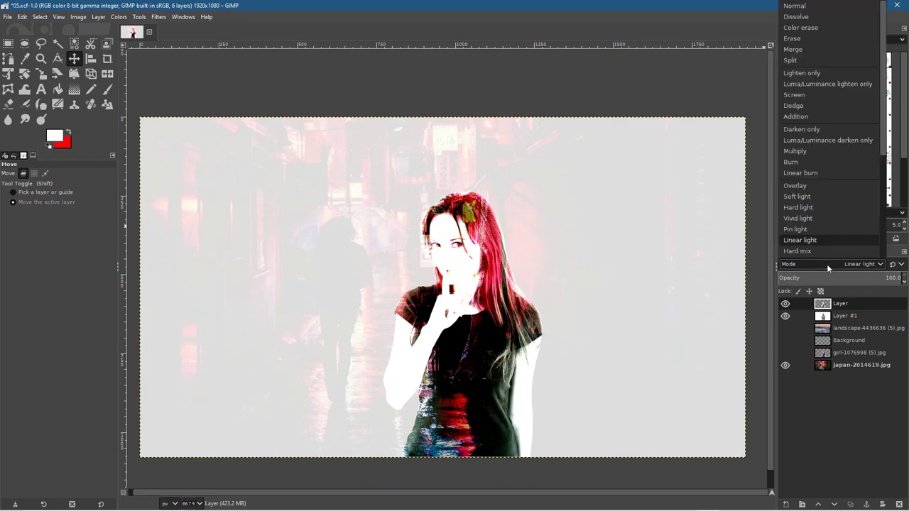
pyautogui.click(815, 250)
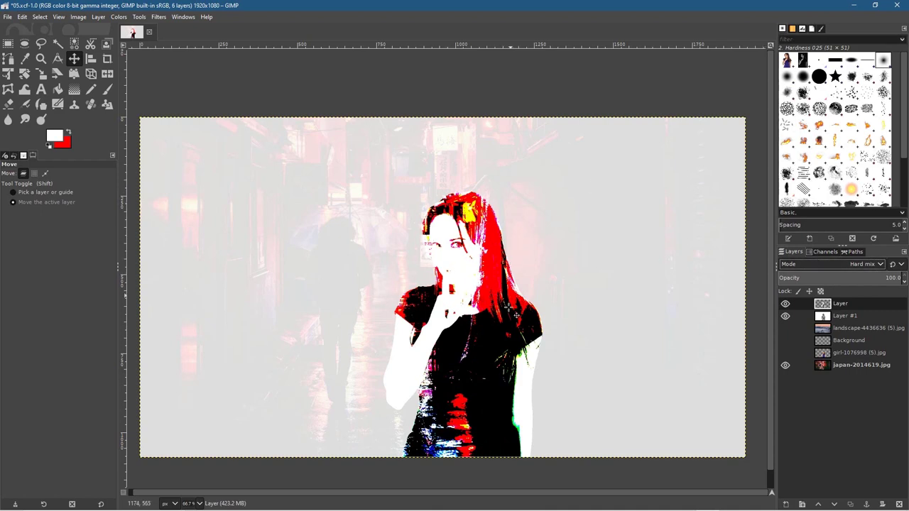
# Try the Burn and Darken only blend modes on the topmost layer and settle on Overlay
pyautogui.click(846, 264)
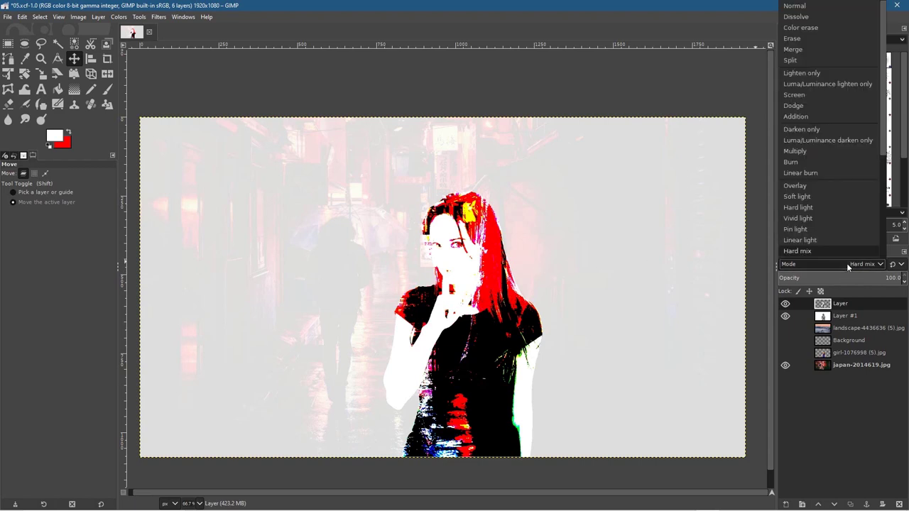
pyautogui.click(814, 163)
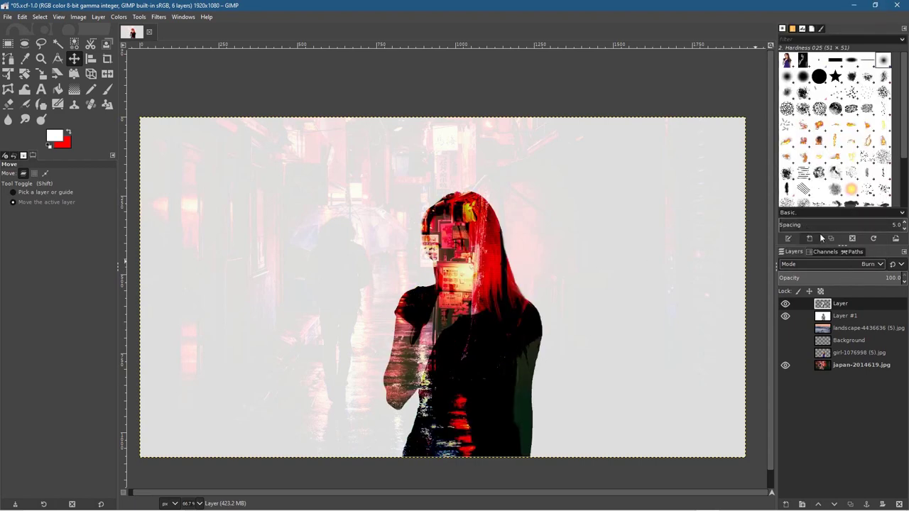
pyautogui.click(825, 263)
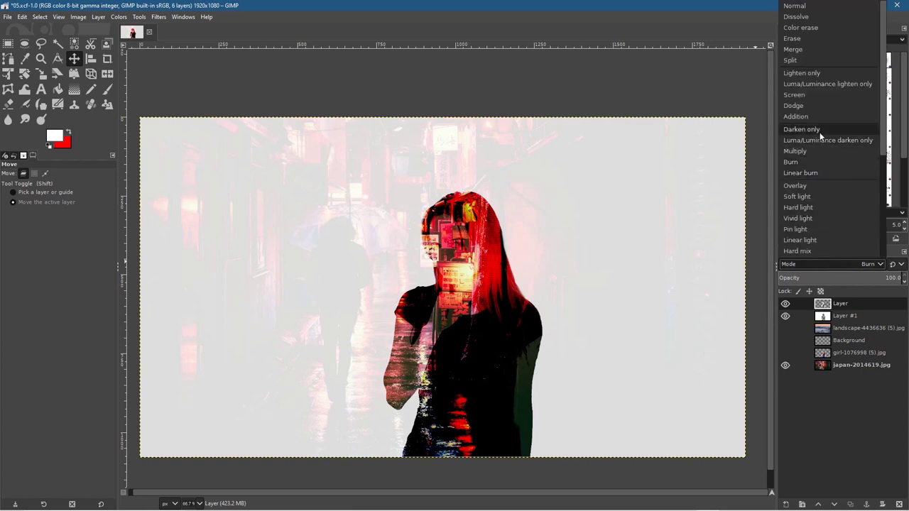
pyautogui.click(820, 132)
pyautogui.click(826, 266)
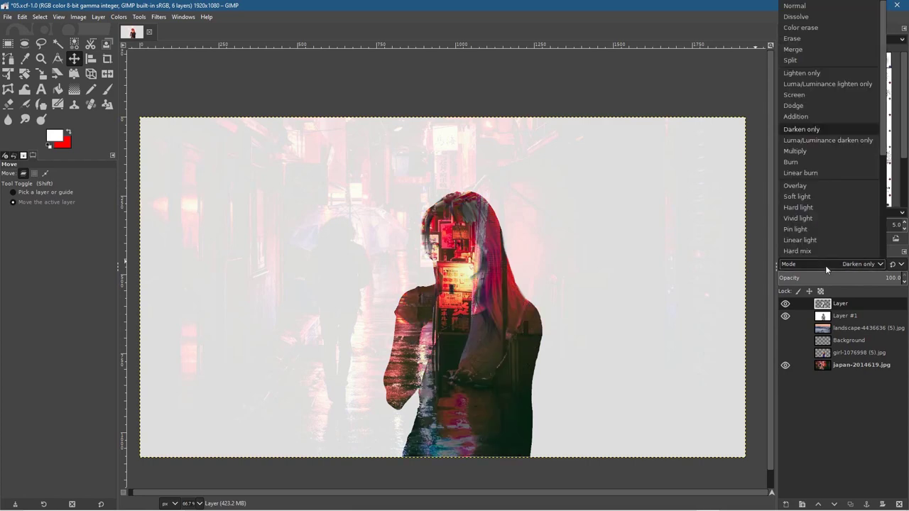
pyautogui.click(824, 190)
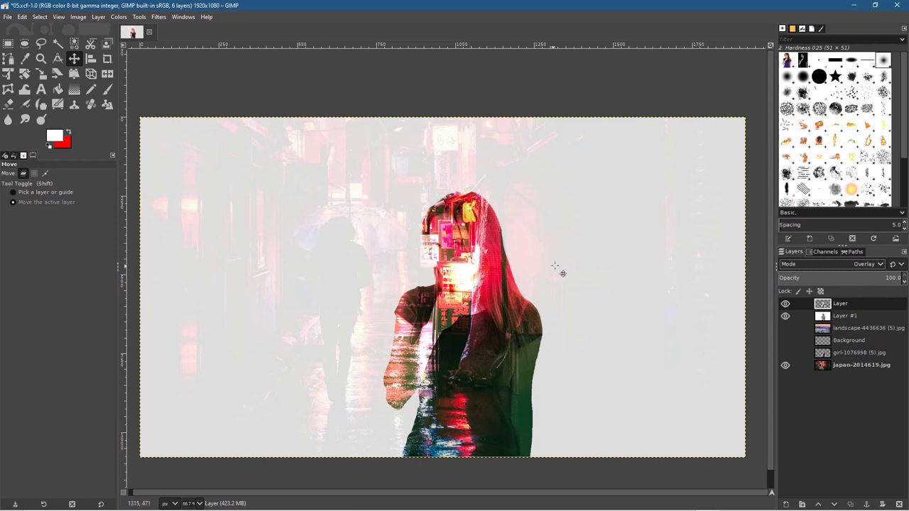
# Shift the japan-2014619.jpg layer down and to the right behind the girl, and hide that layer
pyautogui.moveTo(591, 263); pyautogui.dragTo(615, 268)
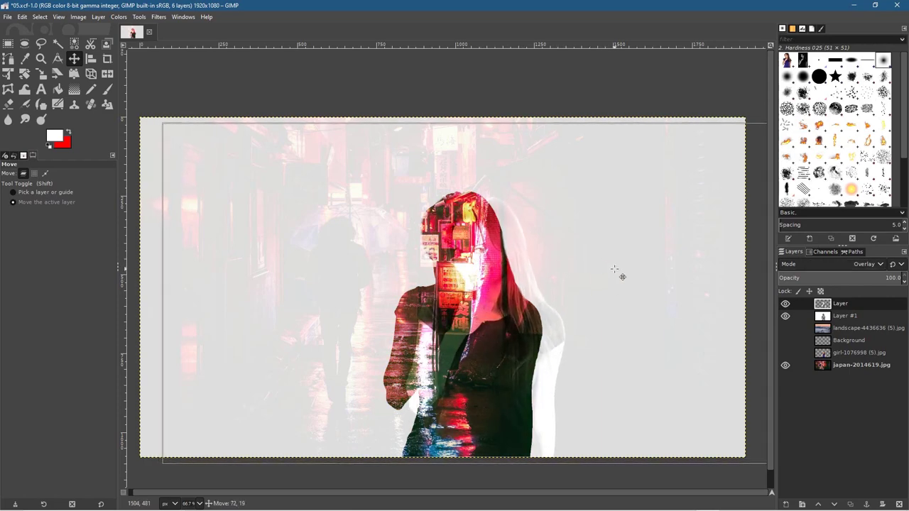
pyautogui.hotkey('ctrl', 'z')
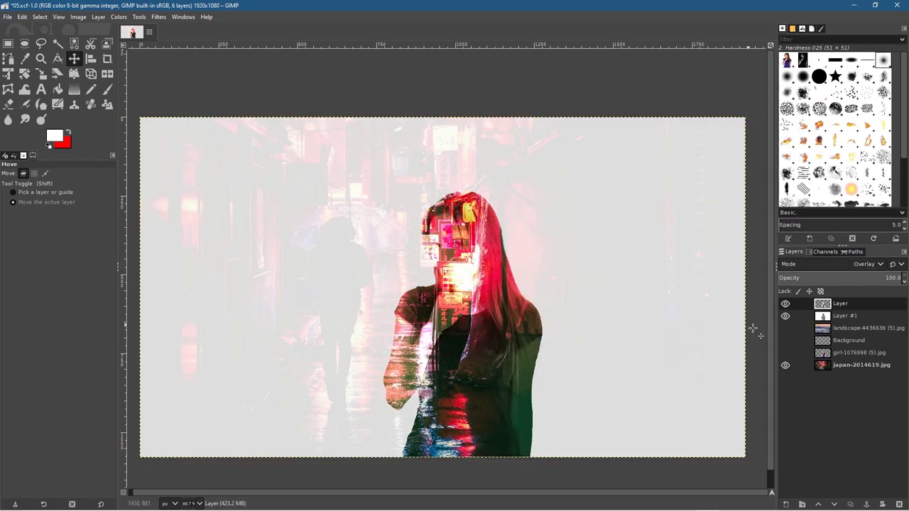
pyautogui.click(831, 316)
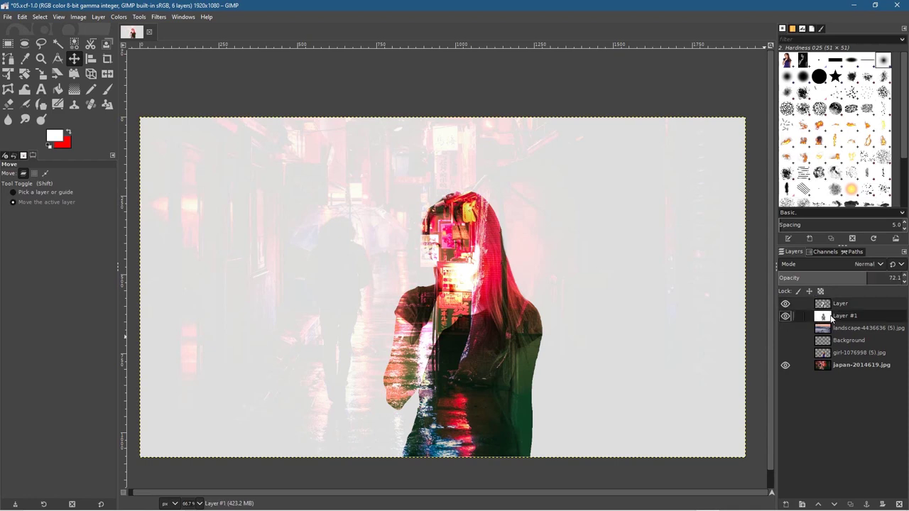
pyautogui.click(833, 304)
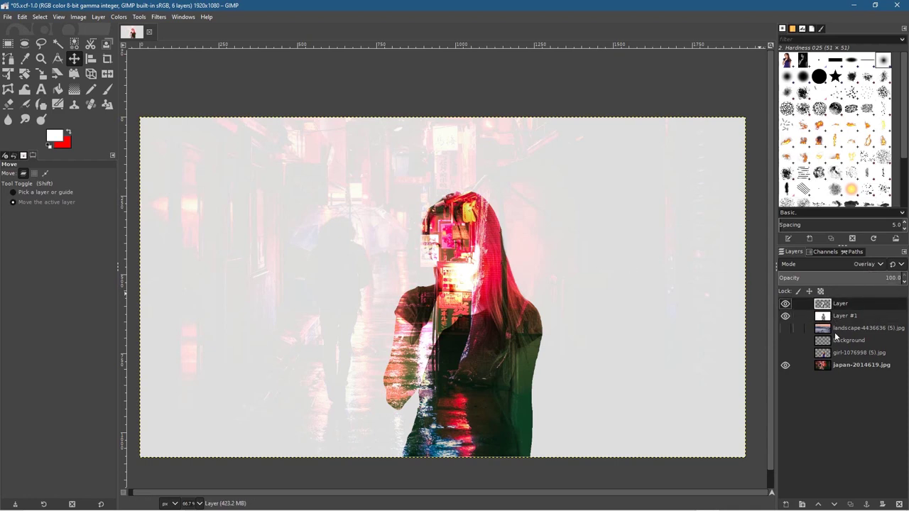
pyautogui.click(839, 367)
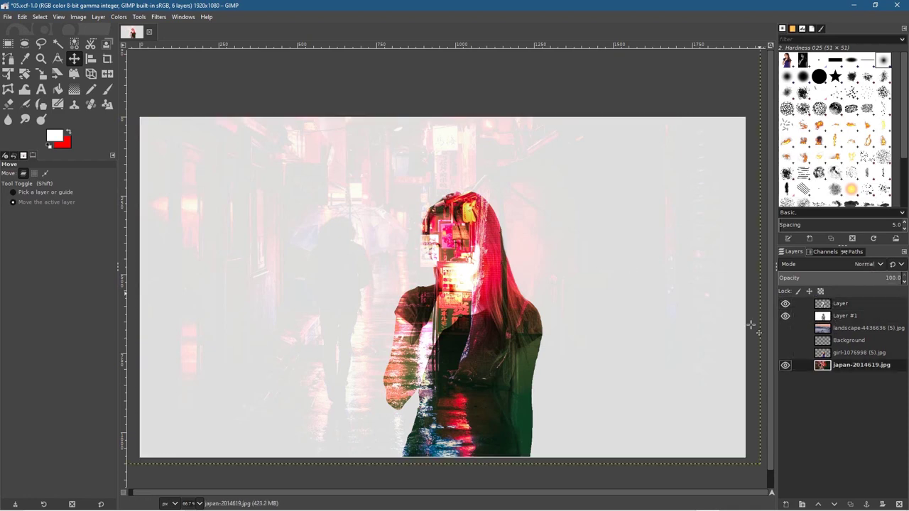
pyautogui.moveTo(294, 213); pyautogui.dragTo(362, 253)
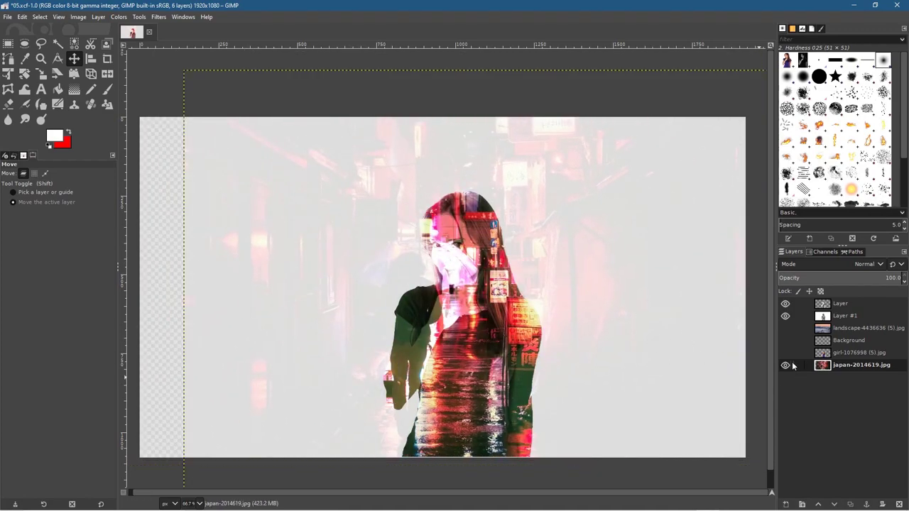
pyautogui.click(785, 365)
# Switch to Chrome and go back to the Pixabay search results for japan
pyautogui.hotkey('alt', 'Tab')
pyautogui.hotkey('alt', 'Tab')
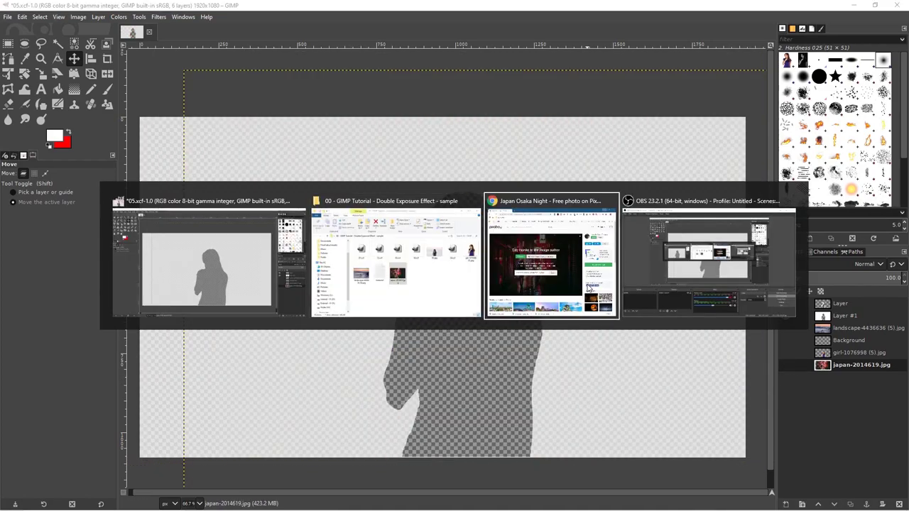
pyautogui.click(10, 28)
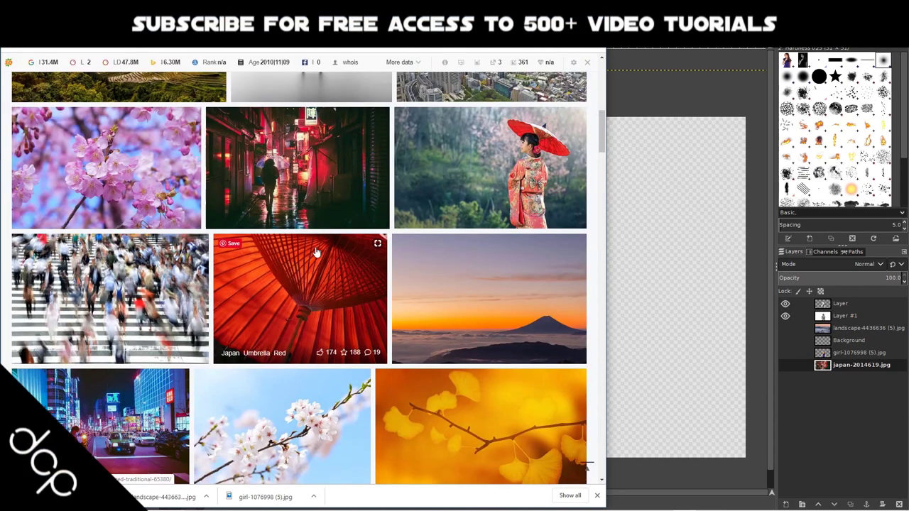
# Look through the first page of Pixabay's Japan photos for another picture to use in the double exposure
pyautogui.scroll(-2, 338, 260)
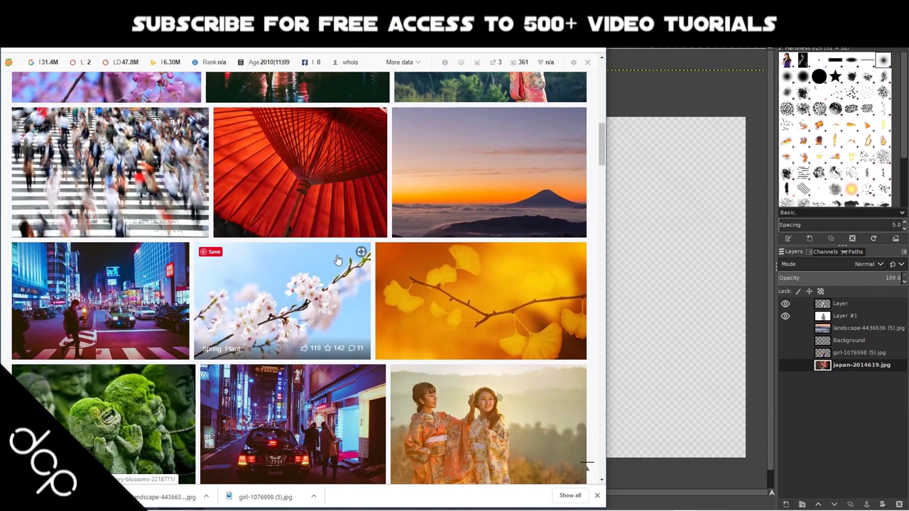
pyautogui.scroll(-7, 338, 260)
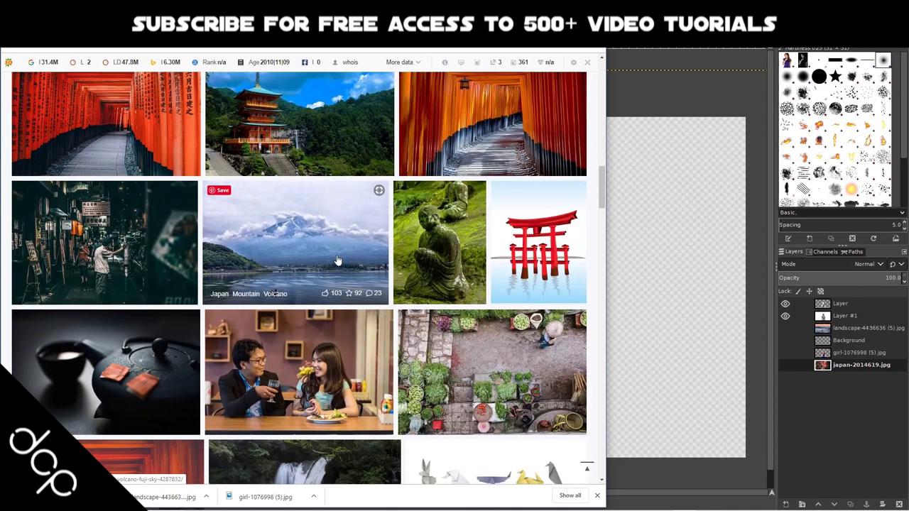
pyautogui.scroll(-4, 338, 261)
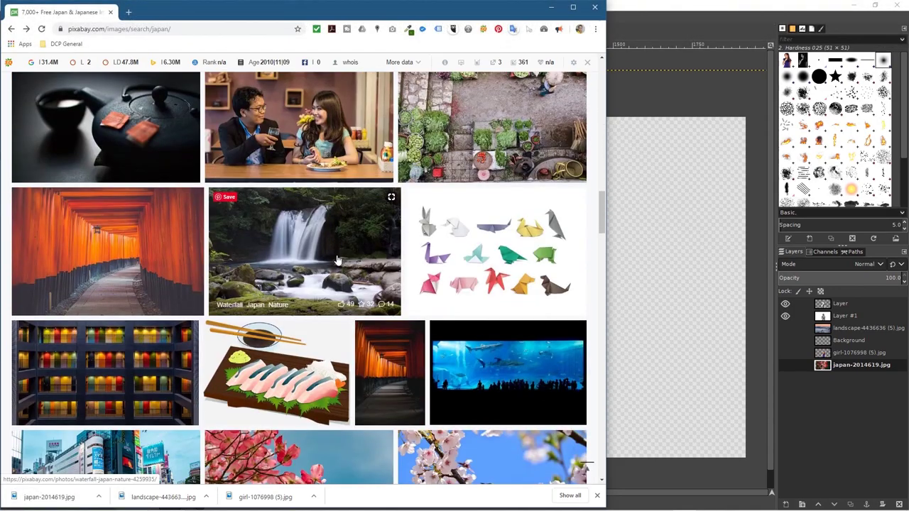
pyautogui.scroll(-10, 338, 261)
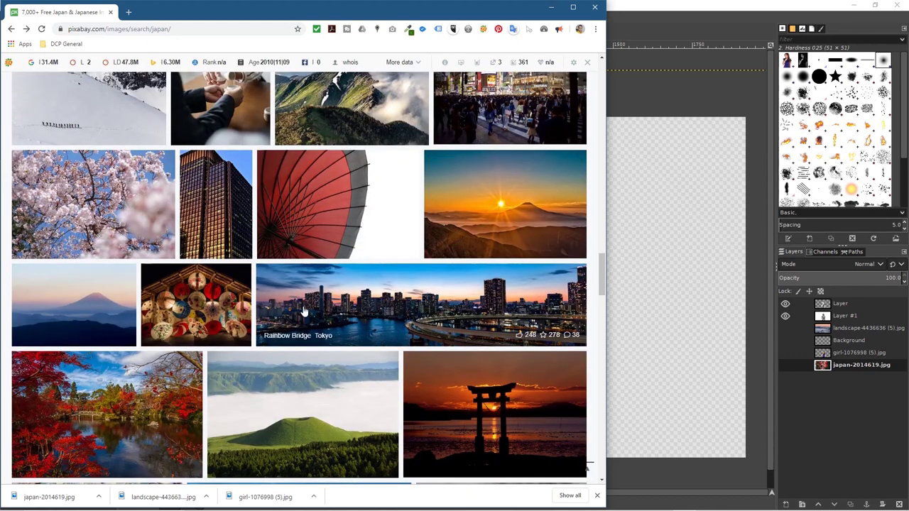
pyautogui.scroll(-1, 304, 308)
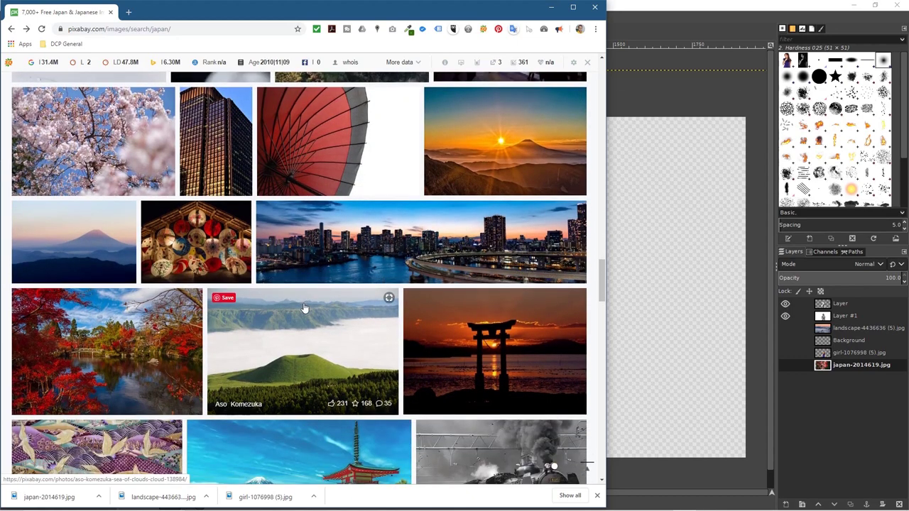
pyautogui.scroll(-5, 304, 308)
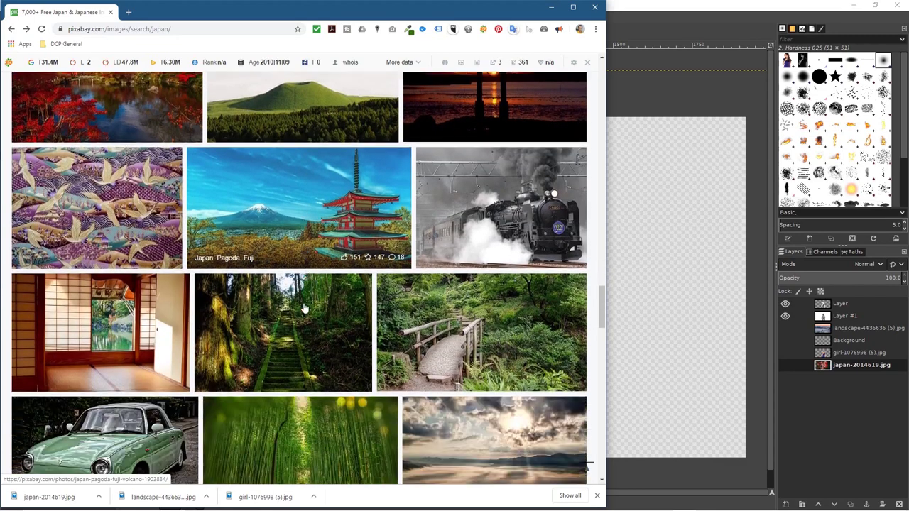
pyautogui.scroll(-3, 304, 308)
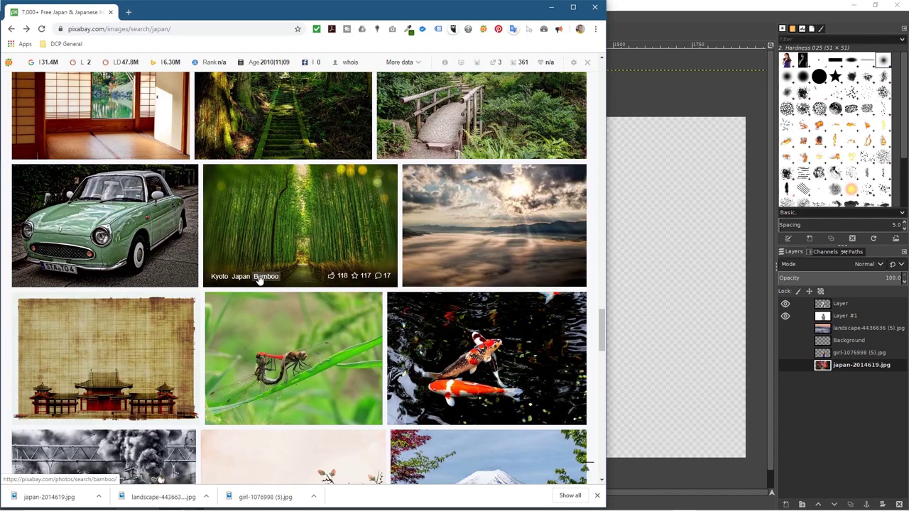
pyautogui.scroll(-5, 260, 277)
pyautogui.scroll(-9, 261, 272)
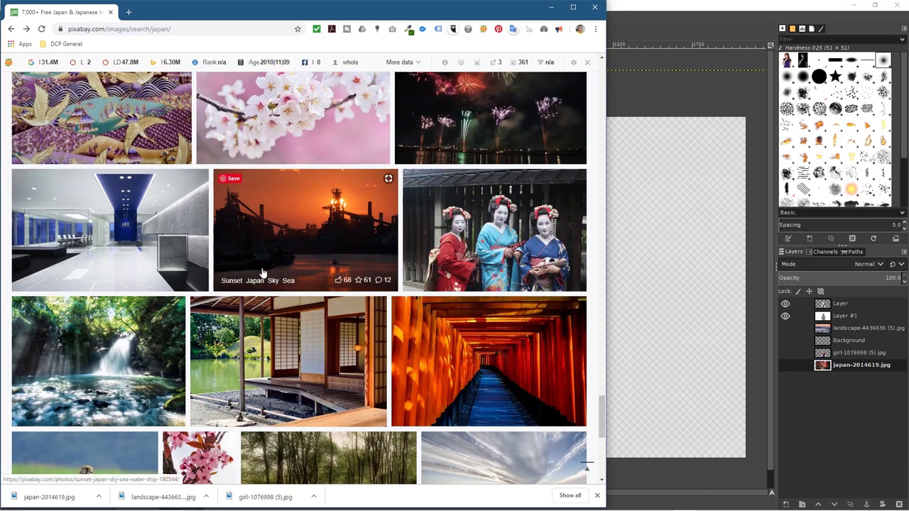
pyautogui.scroll(-4, 262, 273)
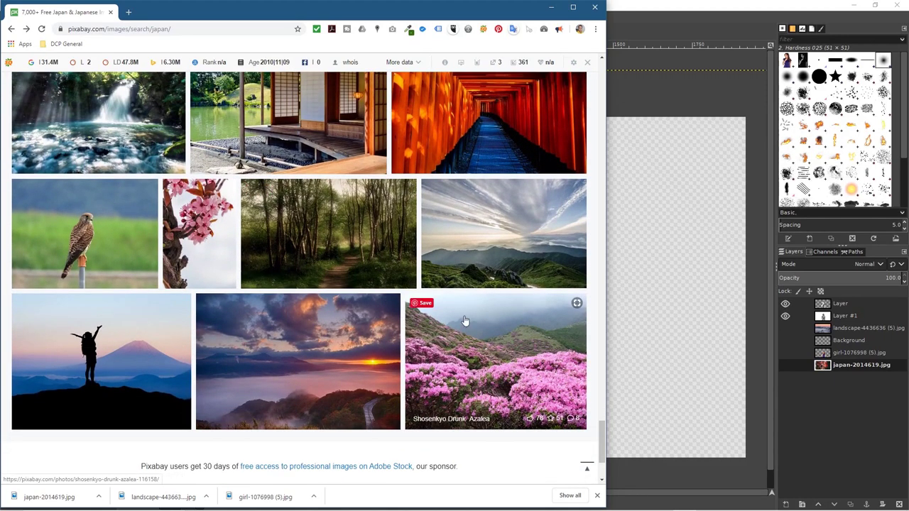
pyautogui.scroll(-1, 466, 317)
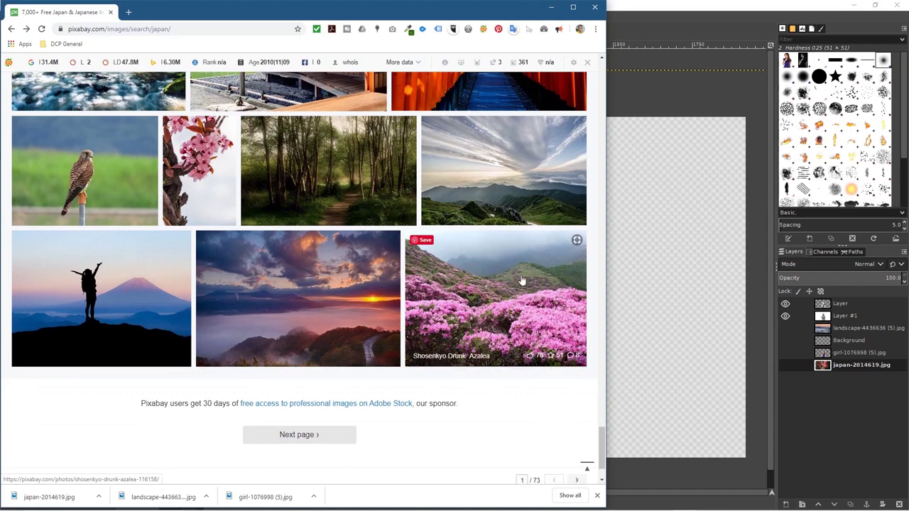
# Open the blue hydrangea photo from page two of Pixabay's Japan results and download it at 4608×3072
pyautogui.click(302, 435)
pyautogui.scroll(-5, 281, 316)
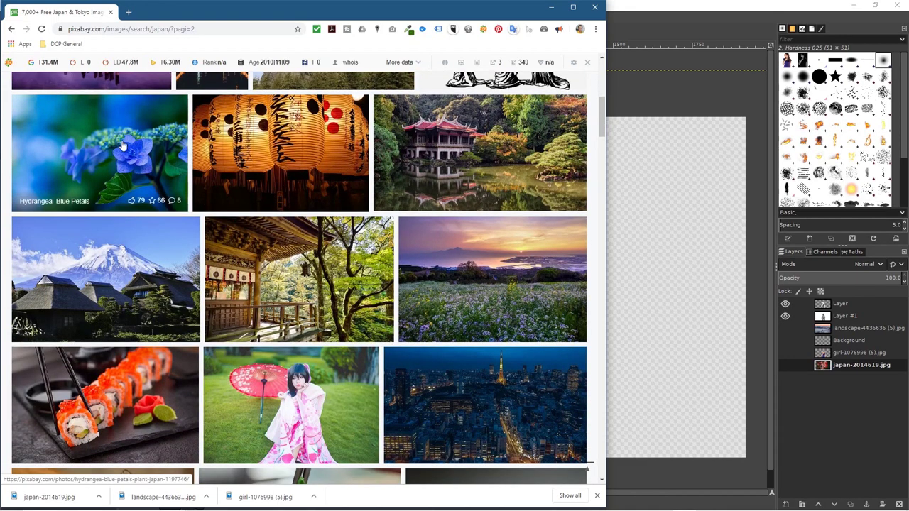
pyautogui.click(100, 153)
pyautogui.click(496, 265)
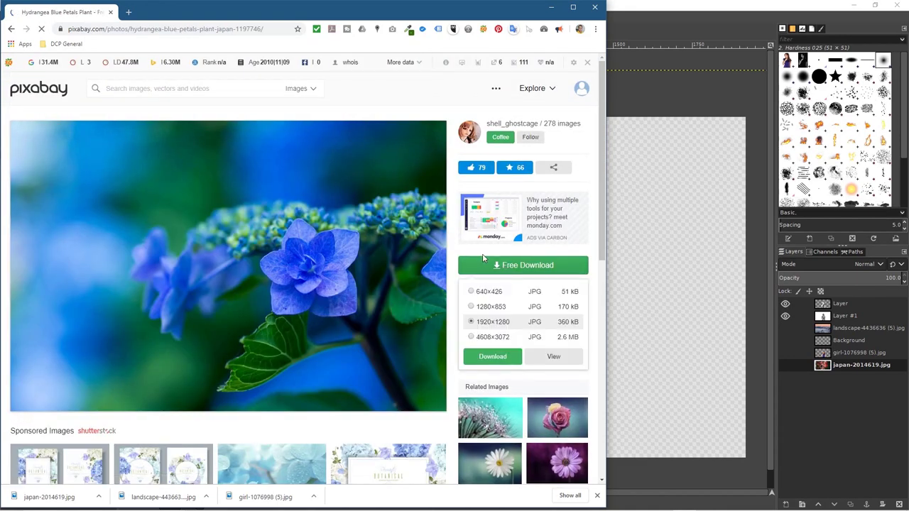
pyautogui.click(489, 338)
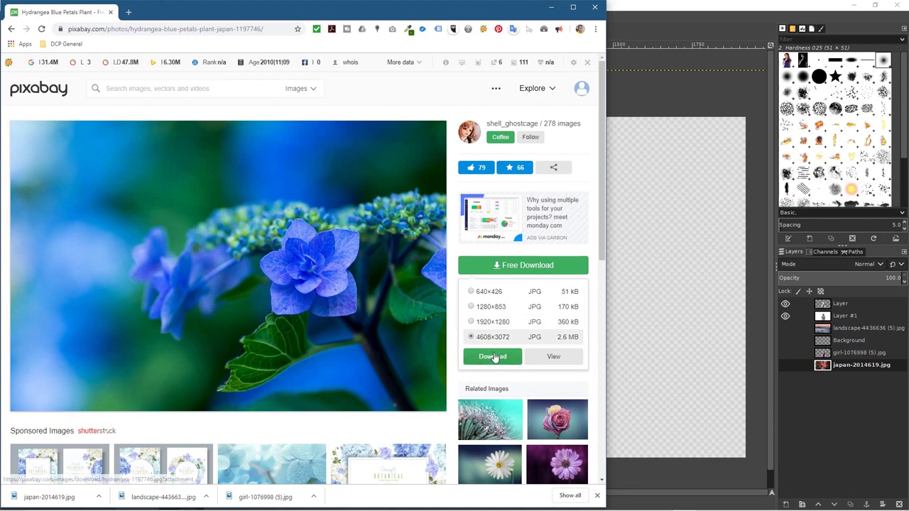
pyautogui.click(493, 357)
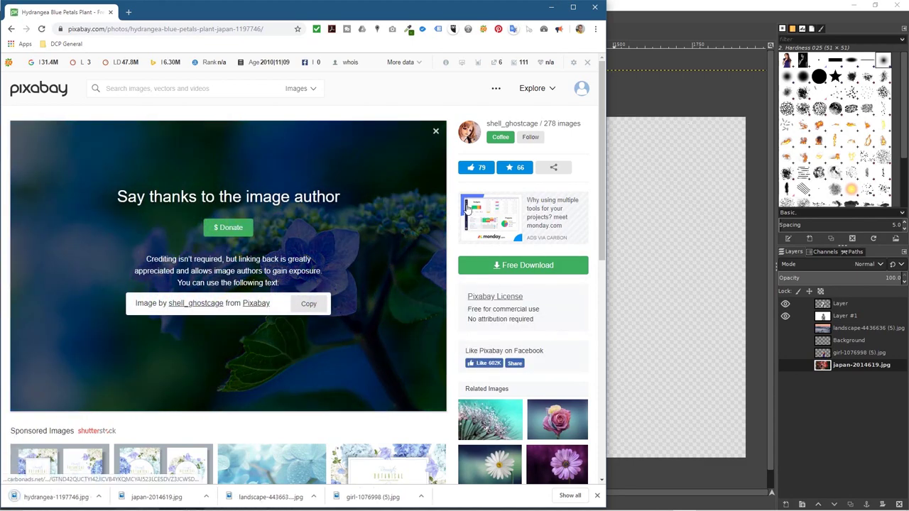
# Copy the downloaded hydrangea-1197746.jpg into the sample project folder and add it in GIMP as the lowest layer
pyautogui.hotkey('alt', 'Tab')
pyautogui.press('Tab')
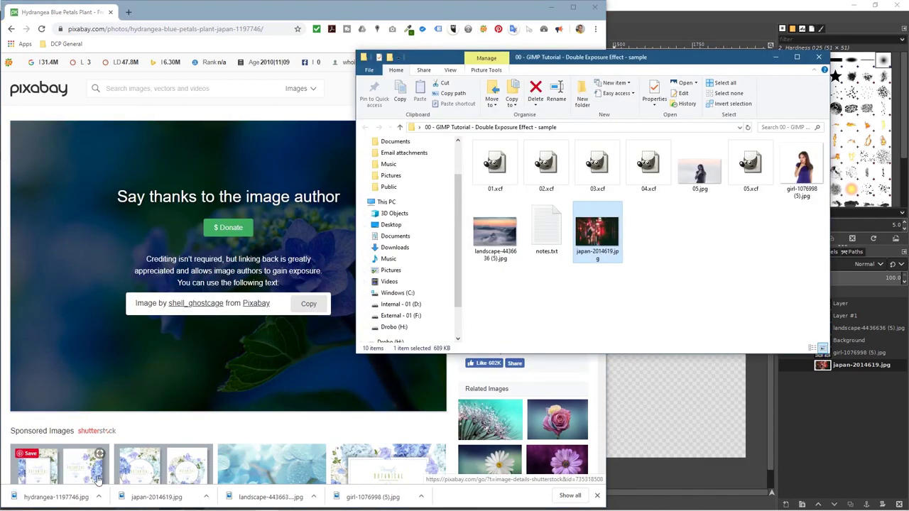
pyautogui.moveTo(57, 497); pyautogui.dragTo(816, 406)
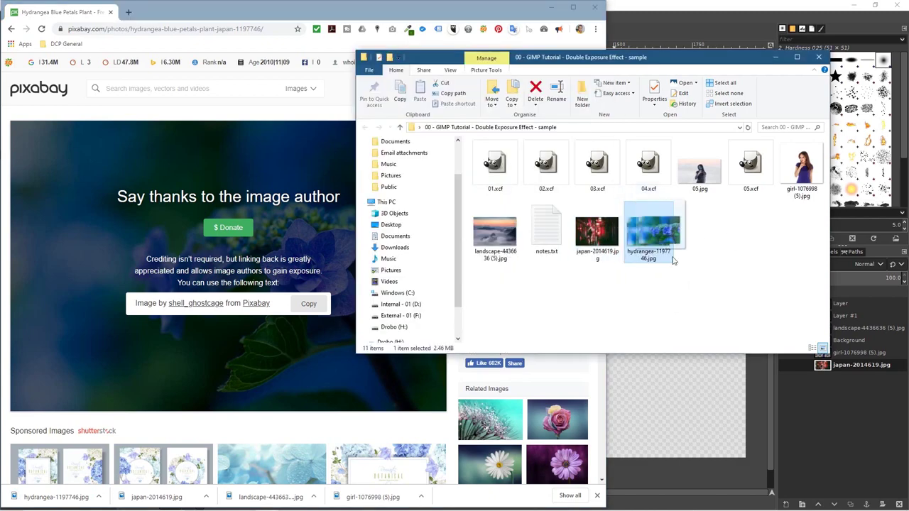
pyautogui.click(695, 23)
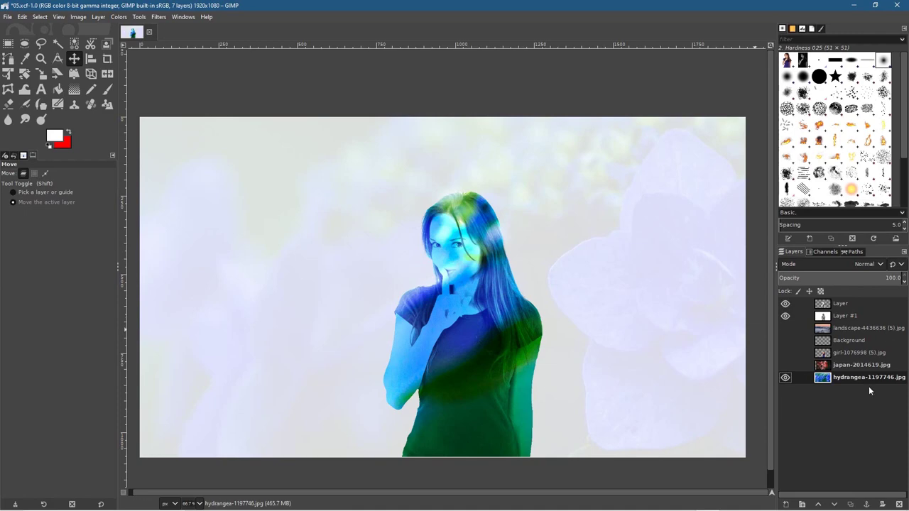
# Scale the hydrangea layer around its center to 2437 × 1625 px, using a temporary 58.6 opacity and restoring it to 100
pyautogui.scroll(-5, 552, 329)
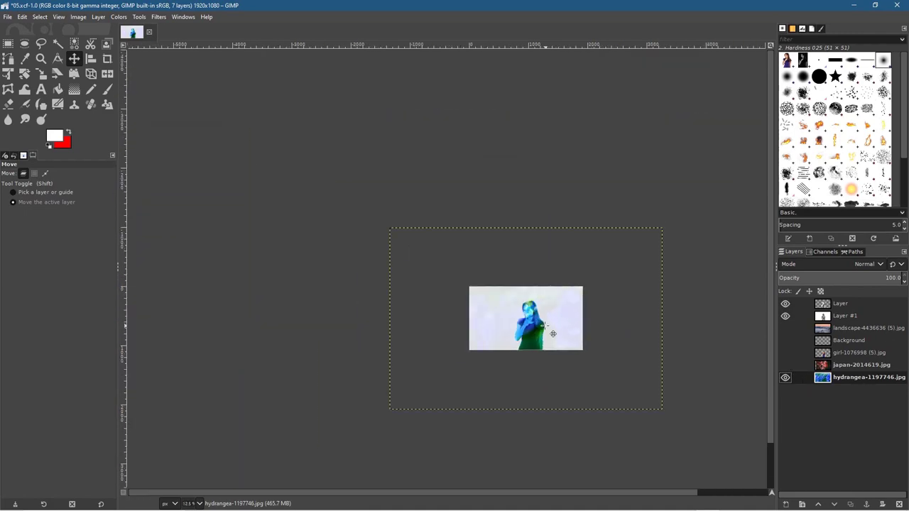
pyautogui.click(42, 74)
pyautogui.click(399, 229)
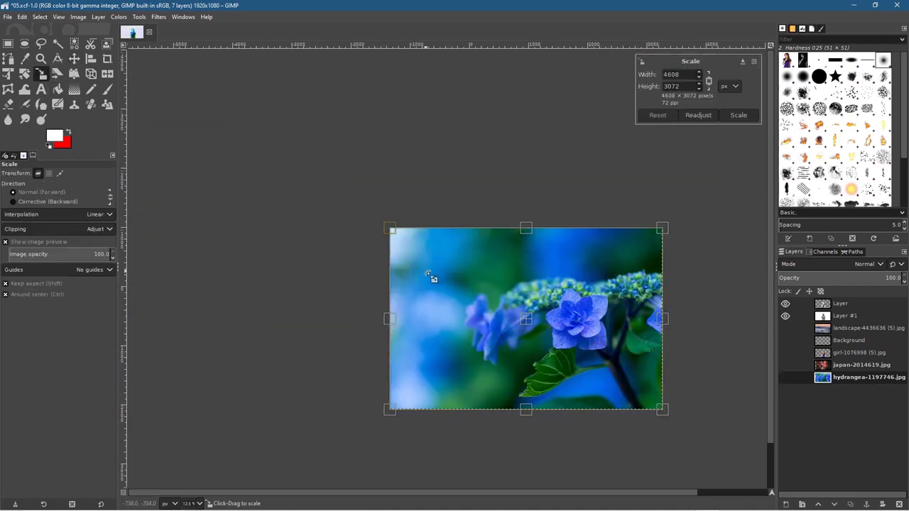
pyautogui.click(853, 276)
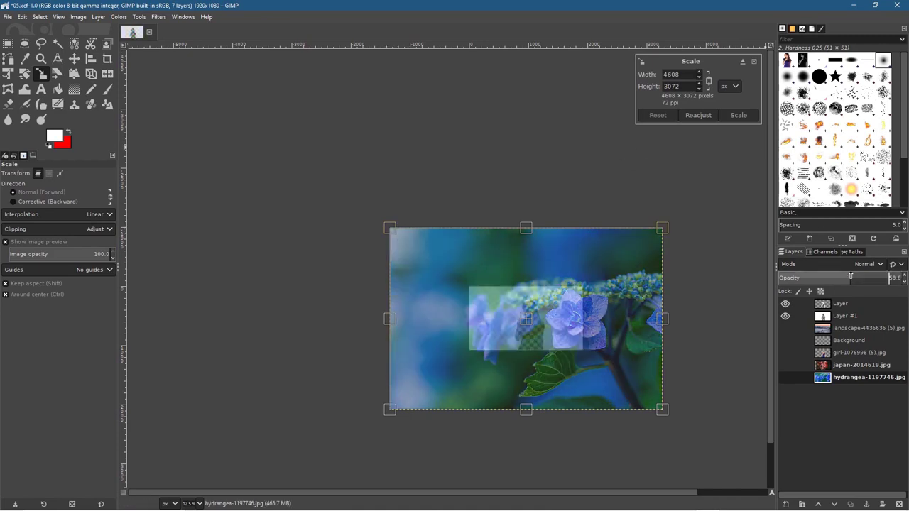
pyautogui.moveTo(419, 243); pyautogui.dragTo(538, 292)
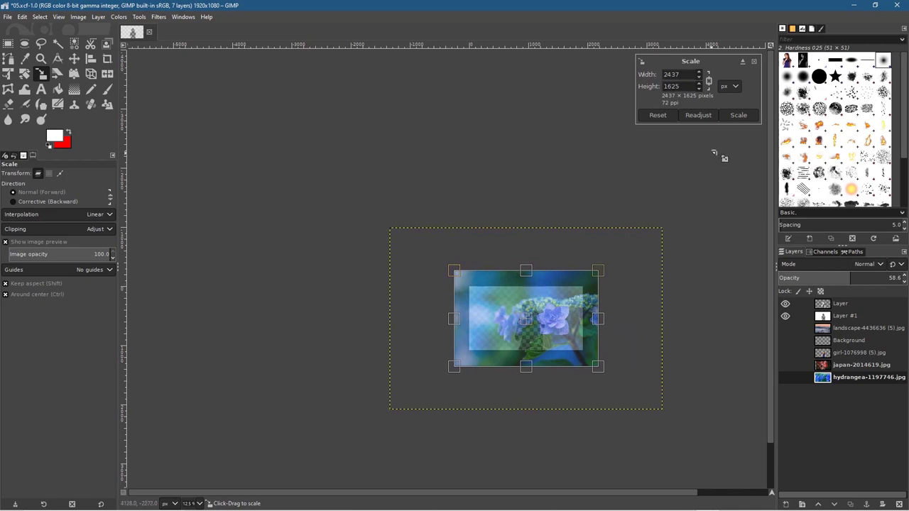
pyautogui.click(737, 117)
pyautogui.moveTo(853, 276); pyautogui.dragTo(904, 277)
# Move the hydrangea layer about 145 px right and 60 px down behind the girl
pyautogui.keyDown('ctrl'); pyautogui.scroll(3, 601, 370); pyautogui.keyUp('ctrl')
pyautogui.keyDown('ctrl'); pyautogui.scroll(1, 601, 369); pyautogui.keyUp('ctrl')
pyautogui.keyDown('ctrl'); pyautogui.scroll(-1, 488, 325); pyautogui.keyUp('ctrl')
pyautogui.keyDown('ctrl'); pyautogui.scroll(1, 509, 343); pyautogui.keyUp('ctrl')
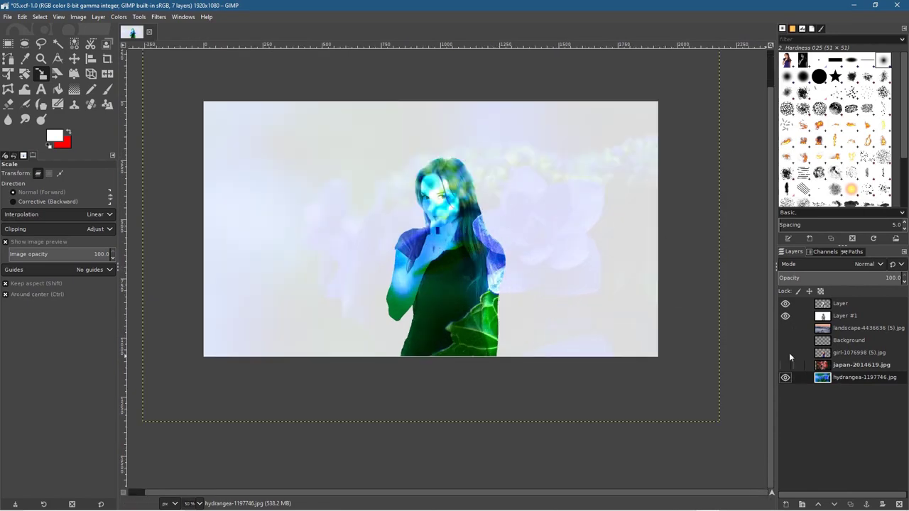
pyautogui.click(74, 58)
pyautogui.moveTo(475, 209); pyautogui.dragTo(516, 229)
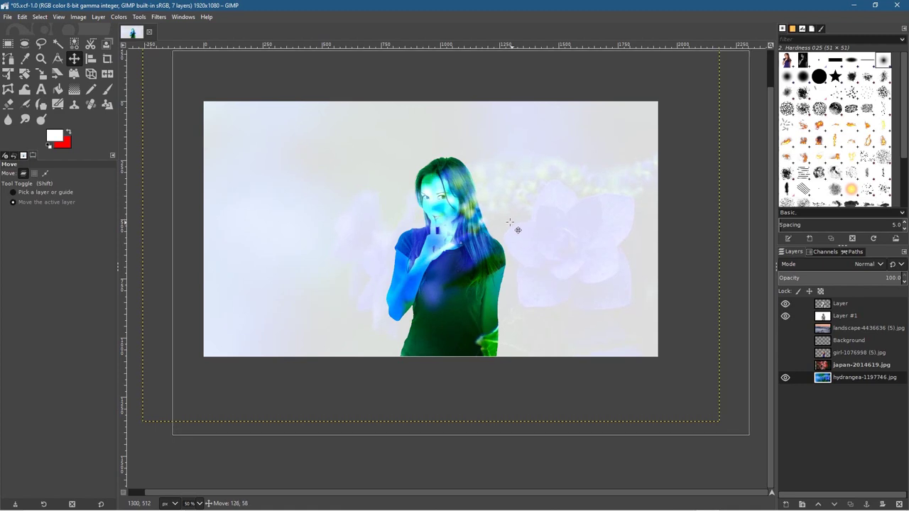
pyautogui.moveTo(492, 259); pyautogui.dragTo(498, 261)
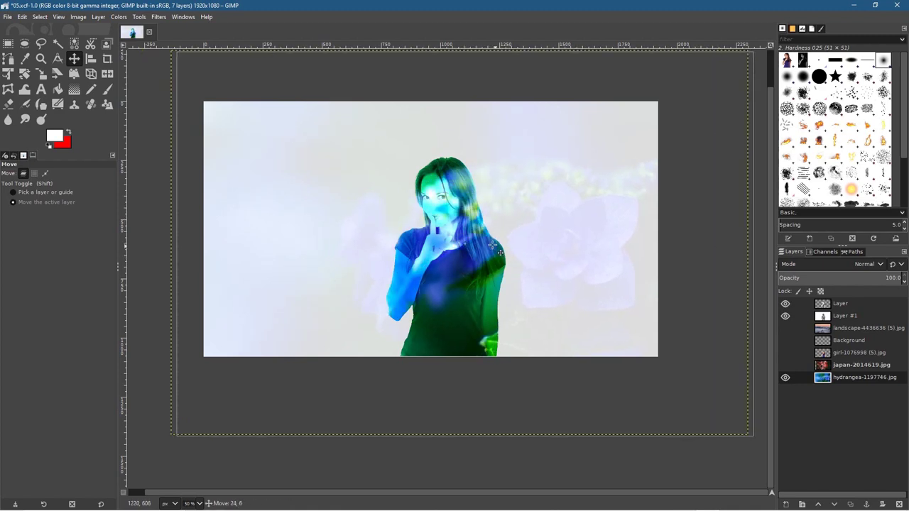
# Raise the opacity of Layer #1 to 100 so the background around the girl is pure white
pyautogui.click(848, 316)
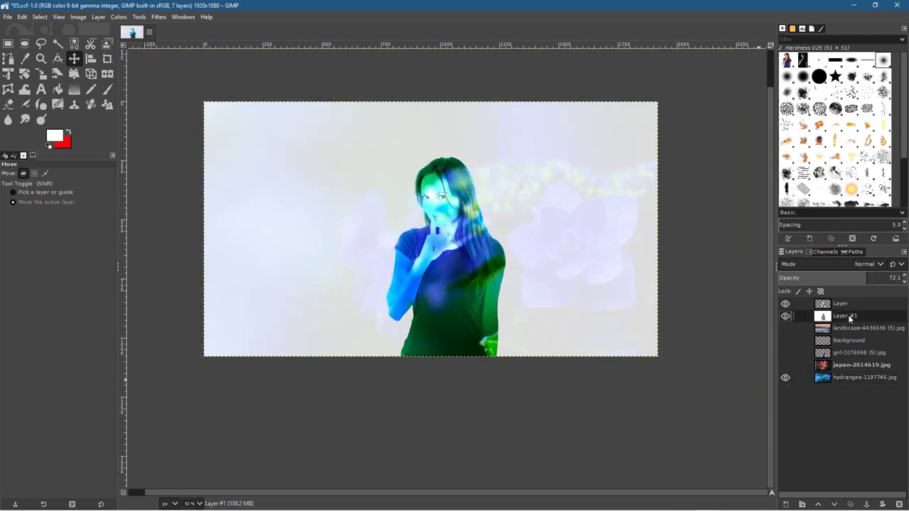
pyautogui.click(872, 279)
pyautogui.moveTo(871, 280); pyautogui.dragTo(904, 279)
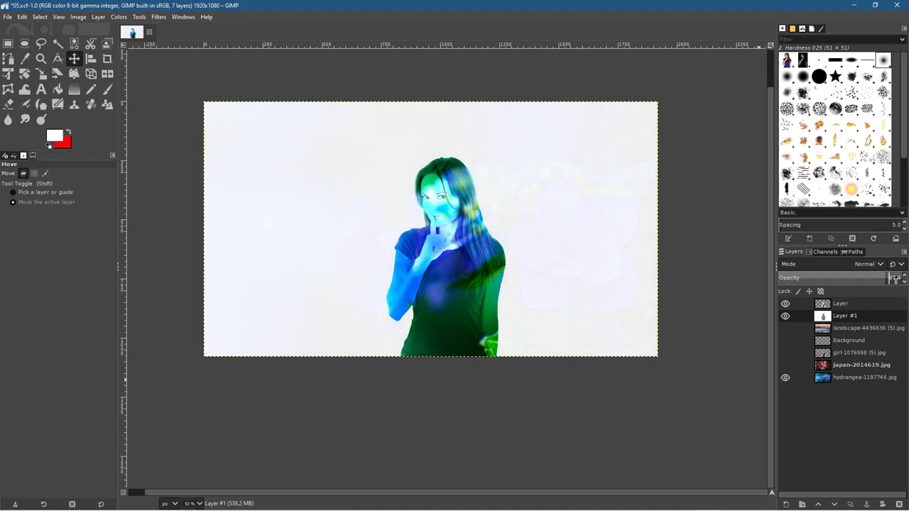
pyautogui.moveTo(890, 279); pyautogui.dragTo(903, 279)
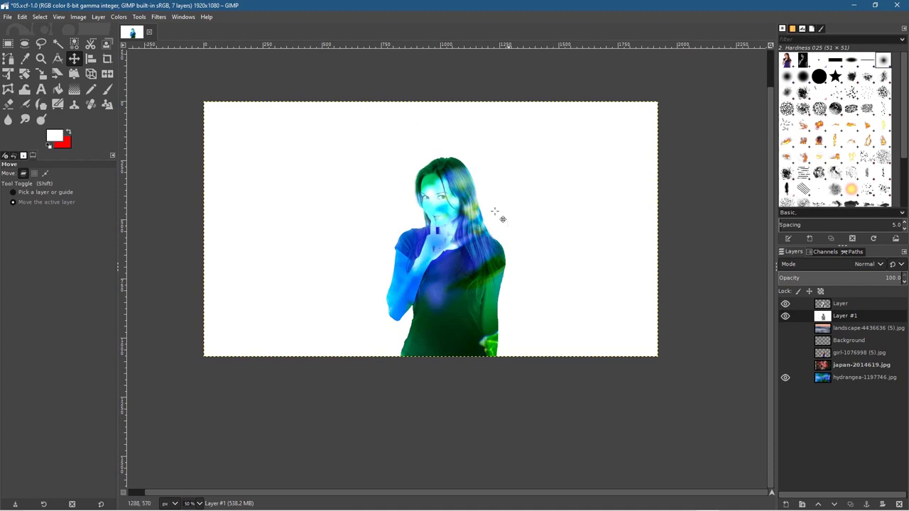
# Save the hydrangea variation as a new project file named 06.xcf in the sample folder
pyautogui.click(7, 17)
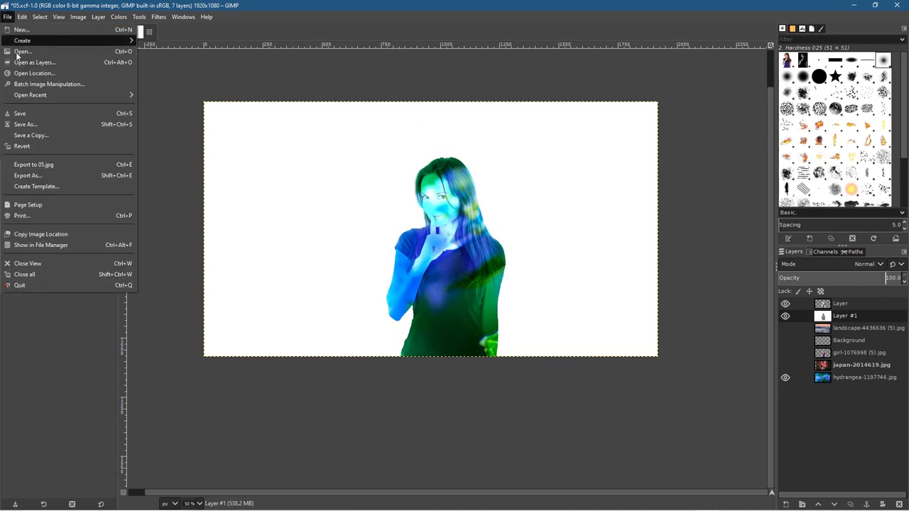
pyautogui.click(28, 119)
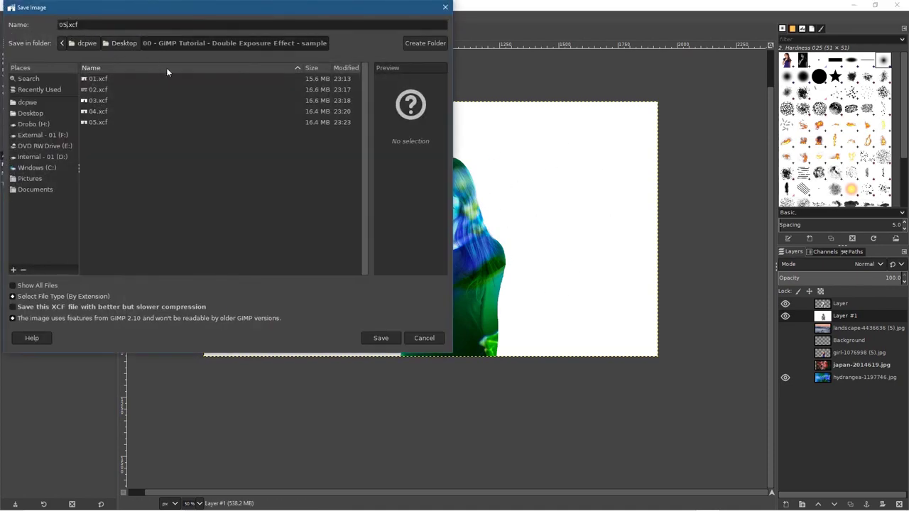
pyautogui.press('BackSpace')
pyautogui.write('6')
pyautogui.click(382, 338)
# Export the image as 06.jpg with JPEG quality 90 to the sample folder
pyautogui.click(7, 17)
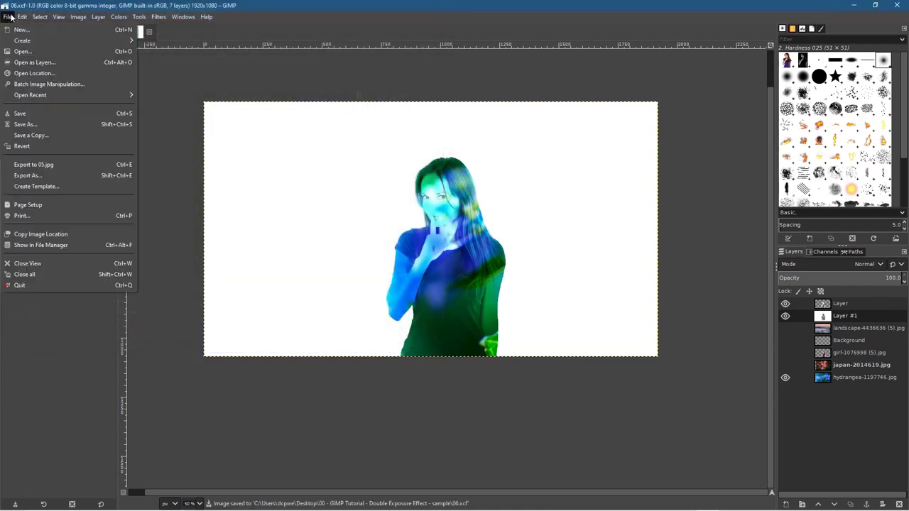
pyautogui.click(57, 175)
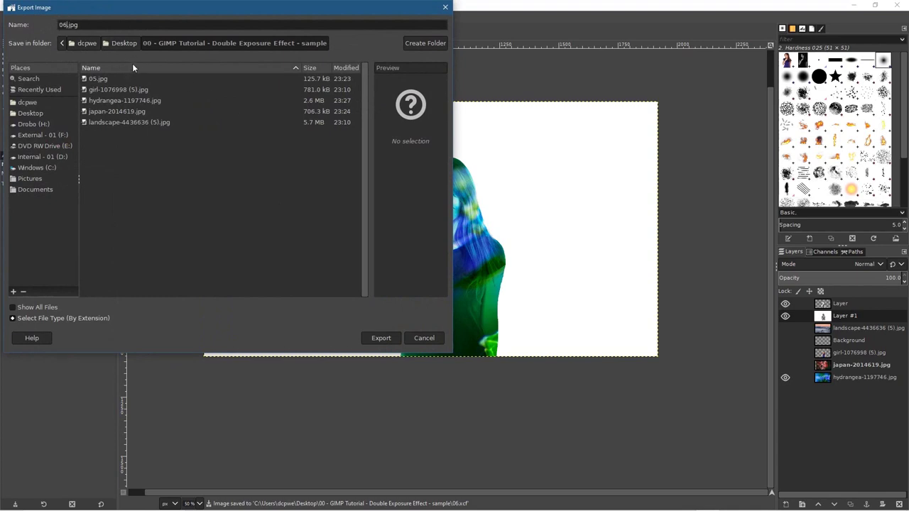
pyautogui.click(385, 339)
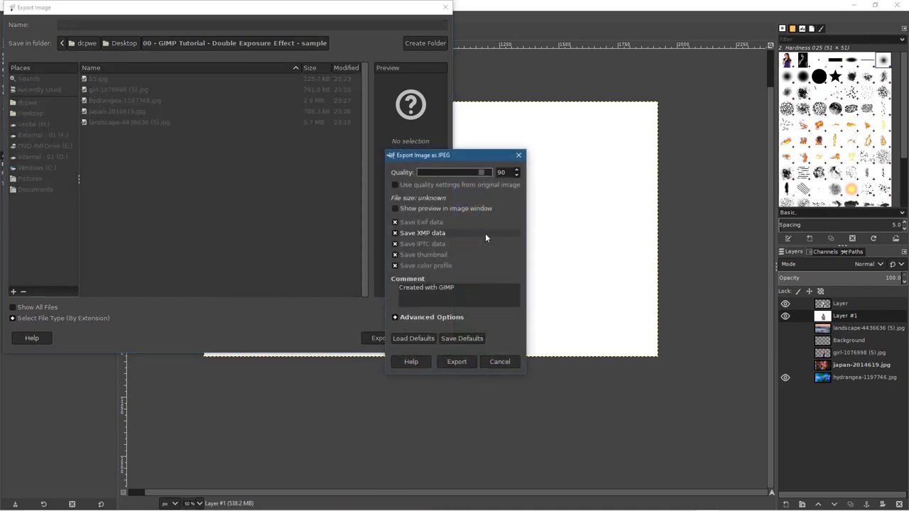
pyautogui.click(457, 362)
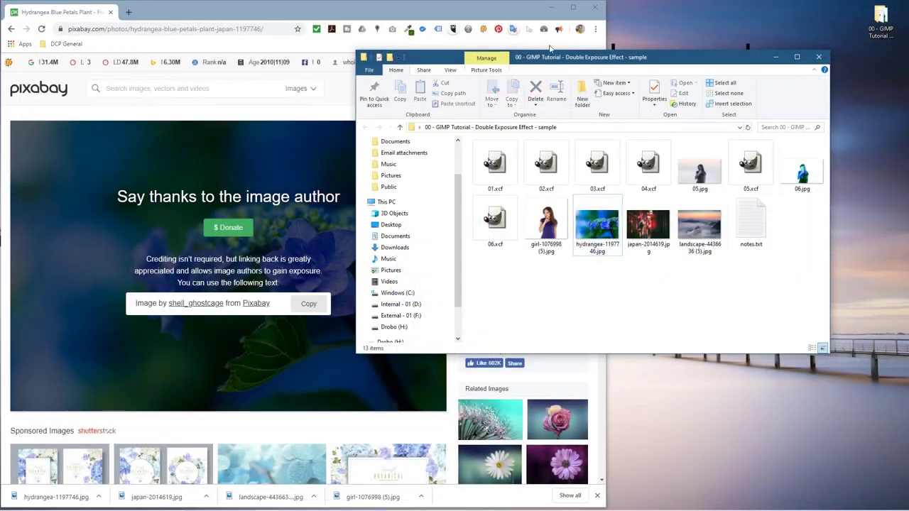
# Close Chrome, compare the exported 05.jpg and 06.jpg side by side in Photos, and close both previews
pyautogui.click(594, 7)
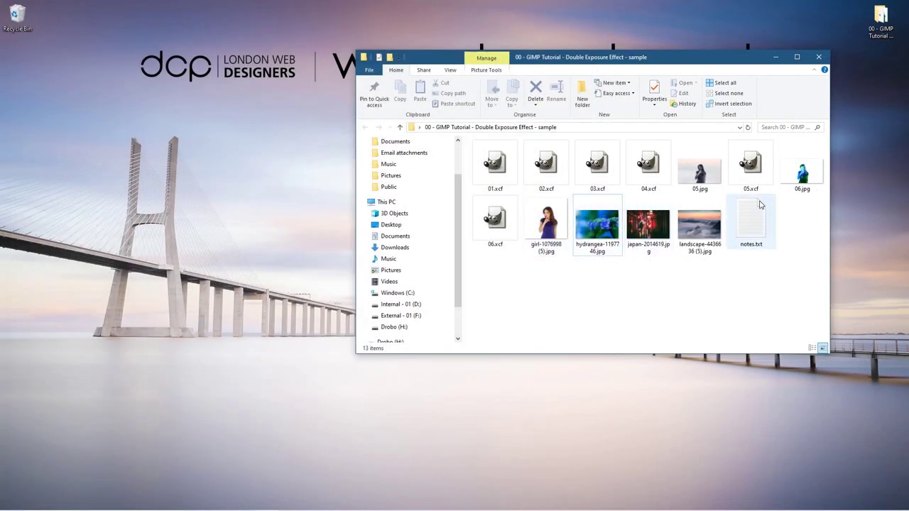
pyautogui.doubleClick(700, 174)
pyautogui.moveTo(611, 13); pyautogui.dragTo(1, 161)
pyautogui.click(782, 142)
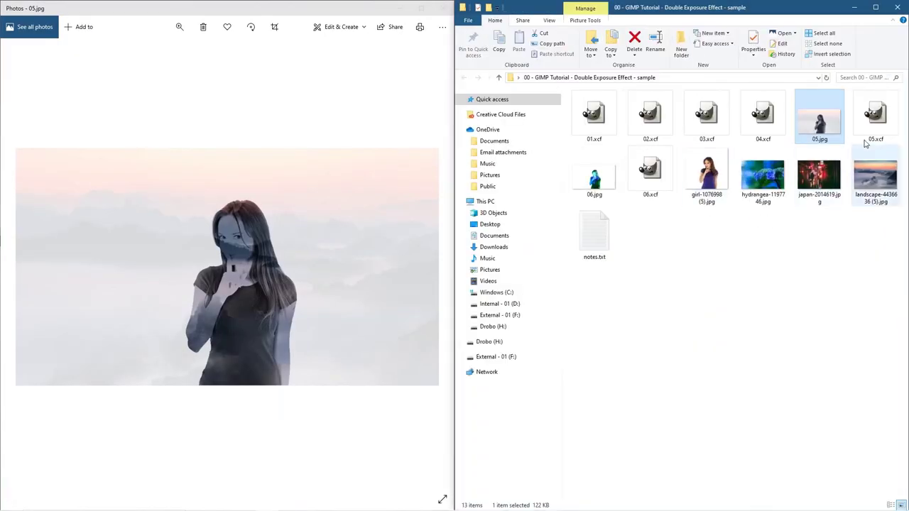
pyautogui.doubleClick(826, 125)
pyautogui.click(898, 7)
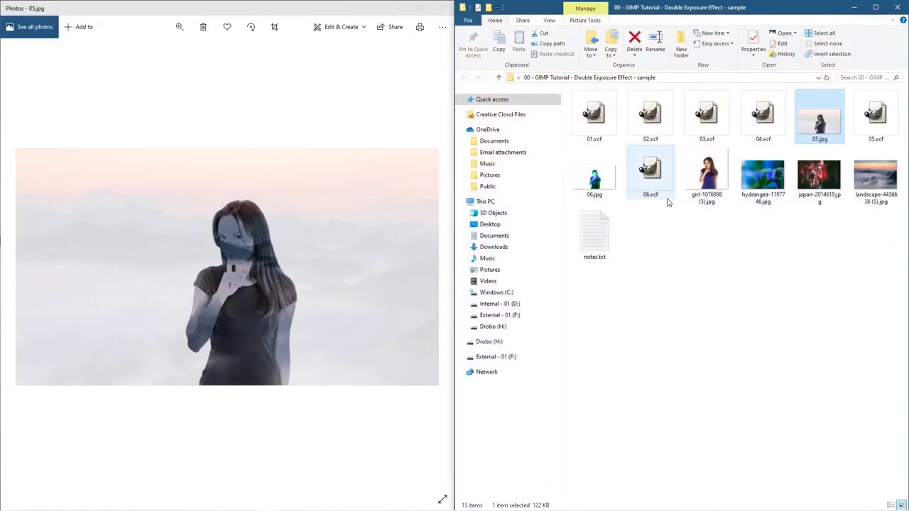
pyautogui.doubleClick(615, 225)
pyautogui.press('super+Right')
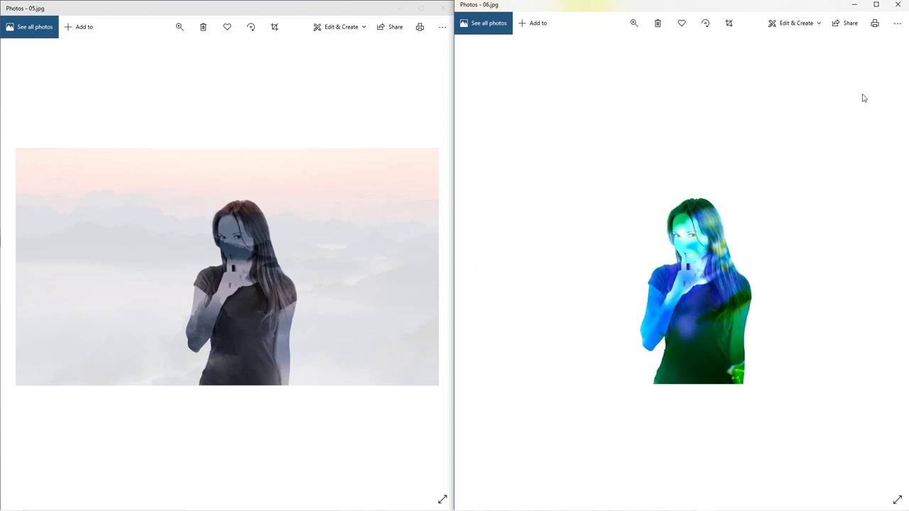
pyautogui.click(898, 4)
pyautogui.click(443, 8)
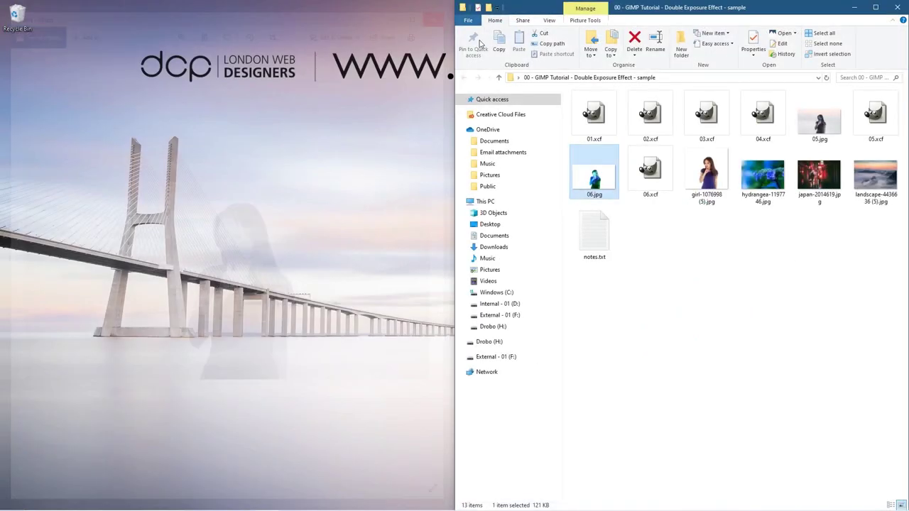
# Set 05.jpg as the desktop background and minimize the folder window to show it
pyautogui.click(704, 254)
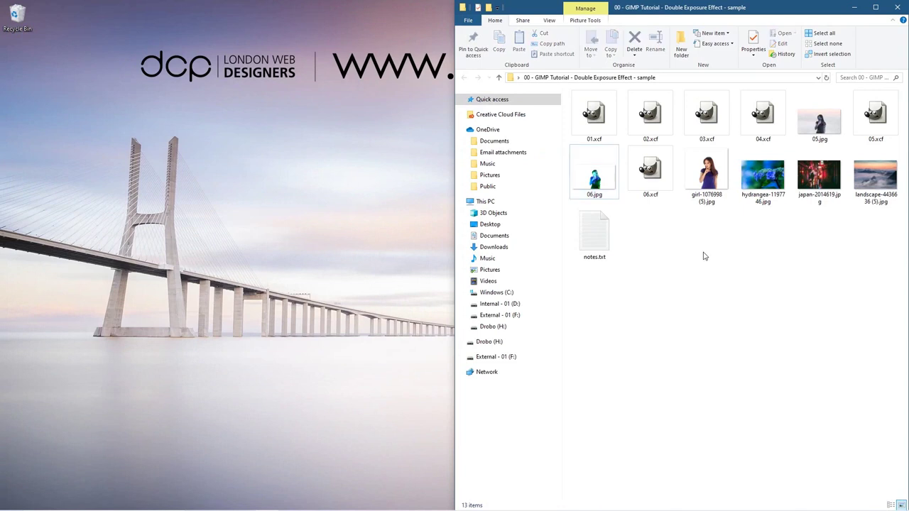
pyautogui.rightClick(816, 121)
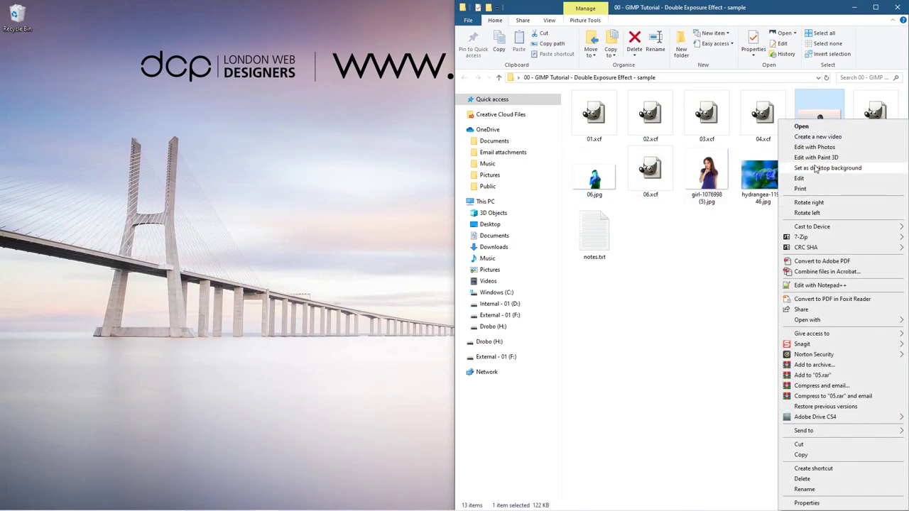
pyautogui.click(817, 168)
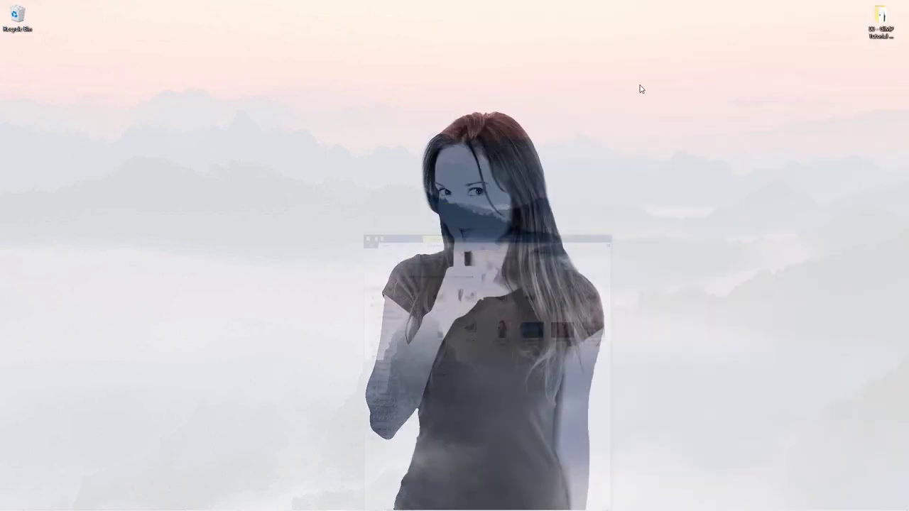
pyautogui.click(855, 7)
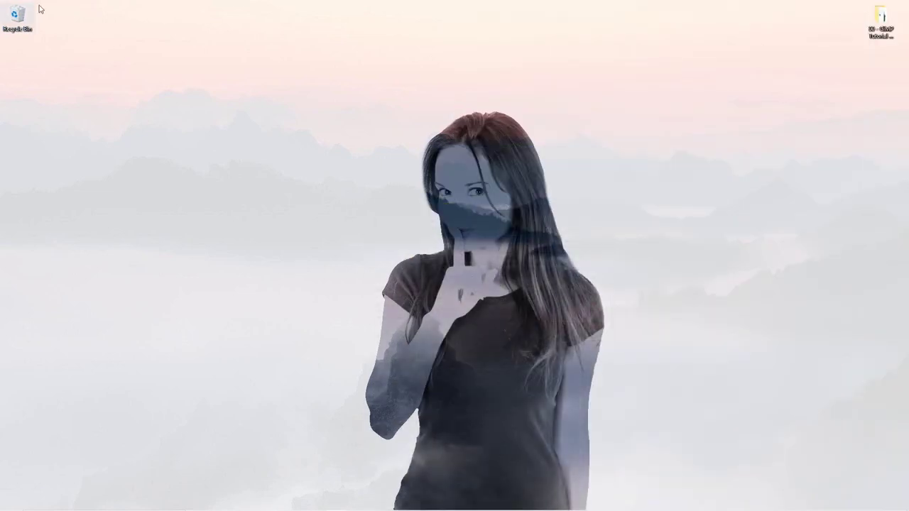